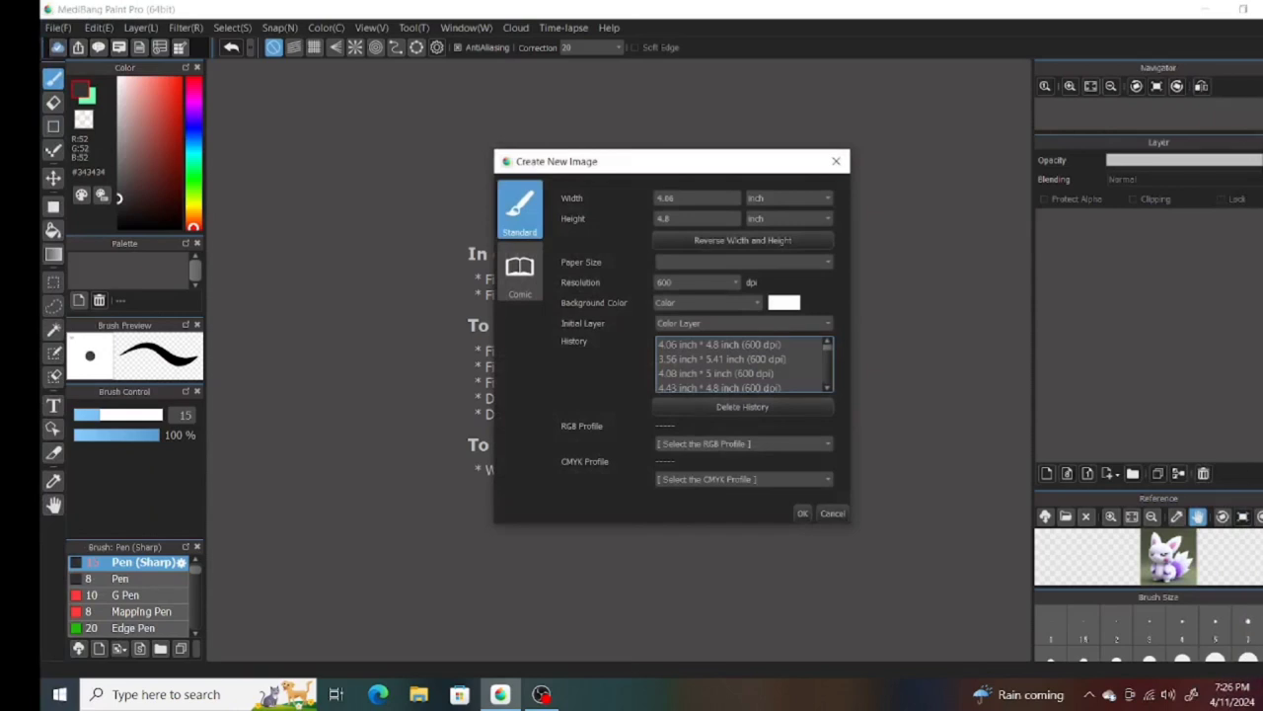
- Switch the new image's size unit to pixels and set the width to 1957 pixels
{"action": "left_click", "coordinate": [787, 198]}
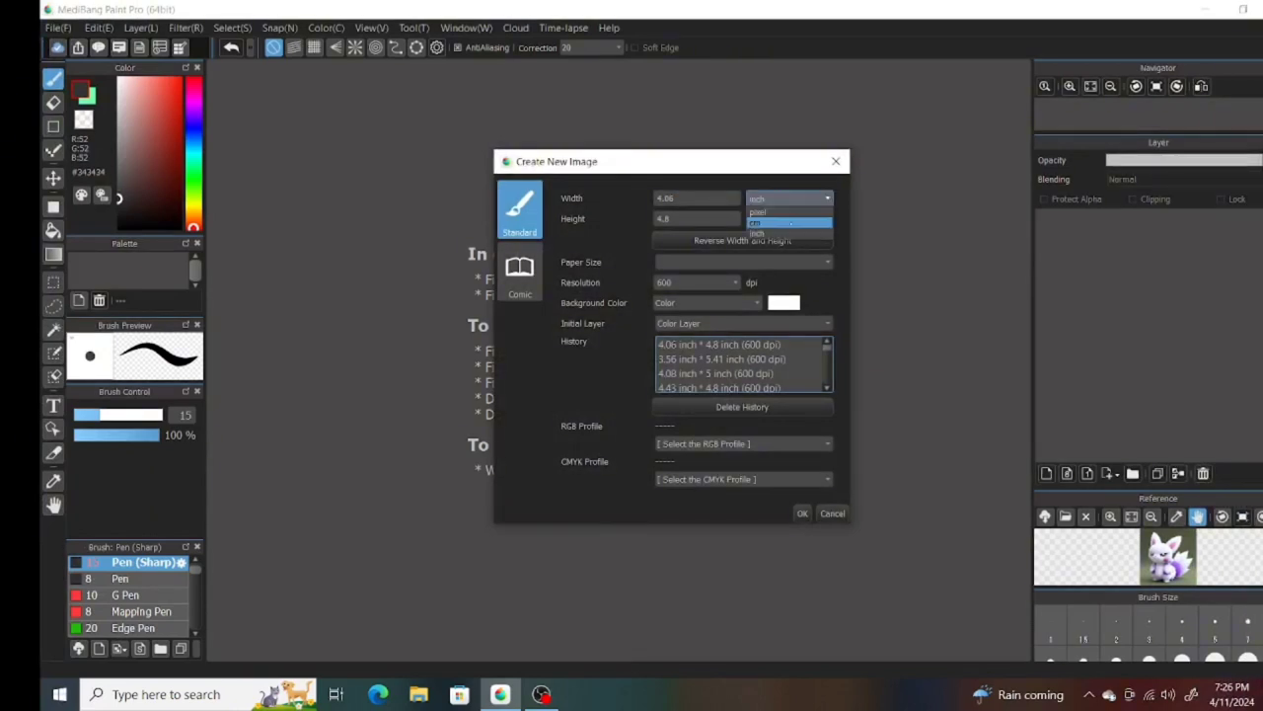
{"action": "left_click", "coordinate": [756, 213]}
{"action": "left_click", "coordinate": [706, 199]}
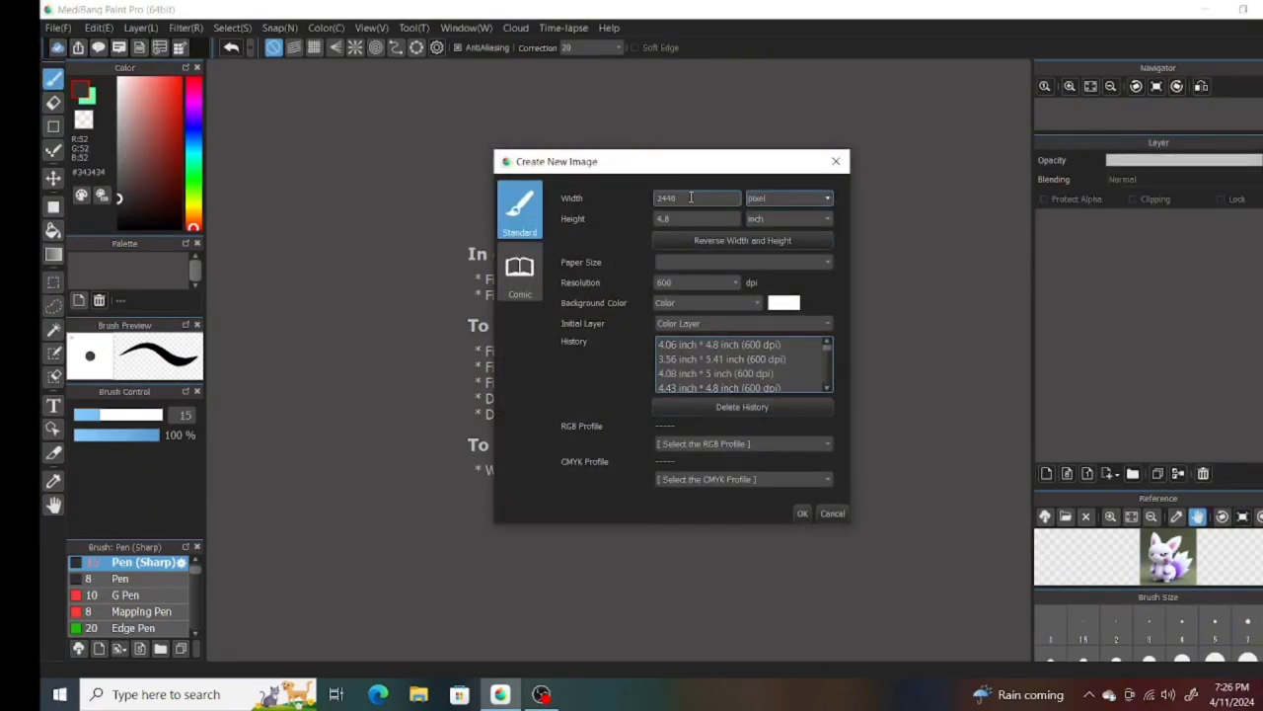
{"action": "key", "text": "BackSpace"}
{"action": "key", "text": "BackSpace"}
{"action": "key", "text": "BackSpace"}
{"action": "key", "text": "BackSpace"}
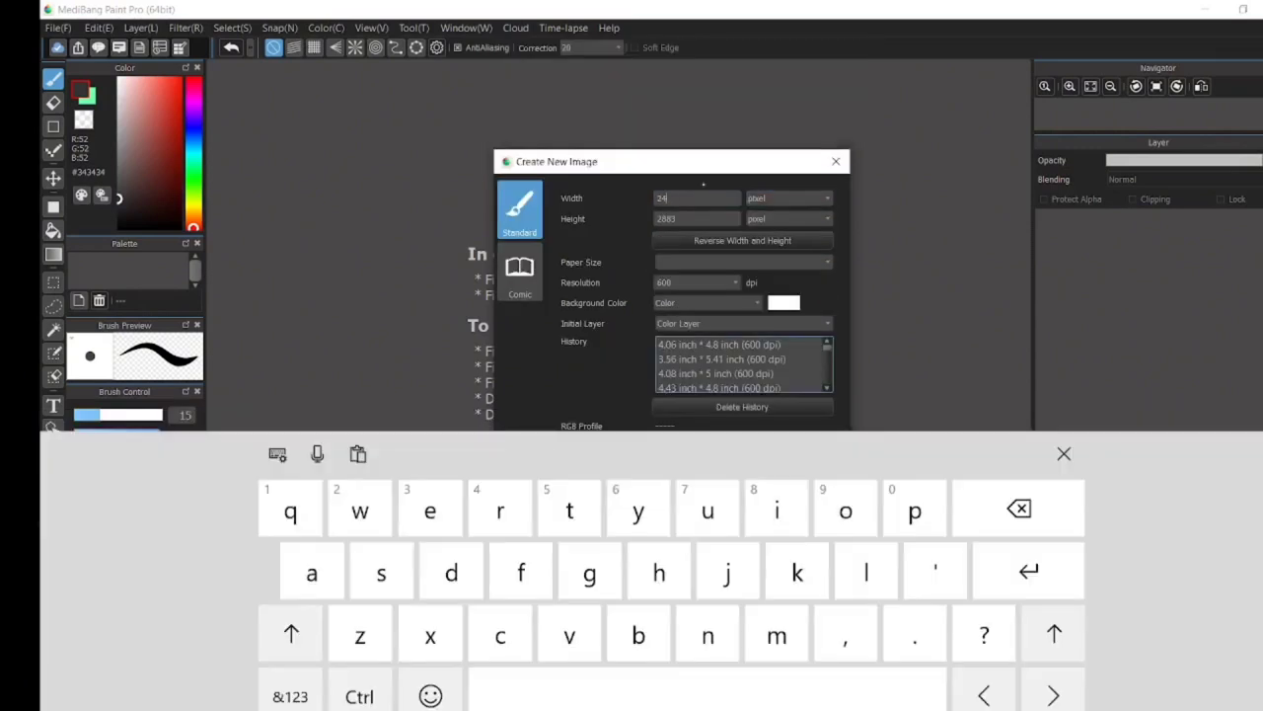
{"action": "type", "text": "1957"}
- Set the new image's height to 2944 pixels
{"action": "left_click", "coordinate": [699, 99]}
{"action": "key", "text": "BackSpace"}
{"action": "key", "text": "BackSpace"}
{"action": "key", "text": "BackSpace"}
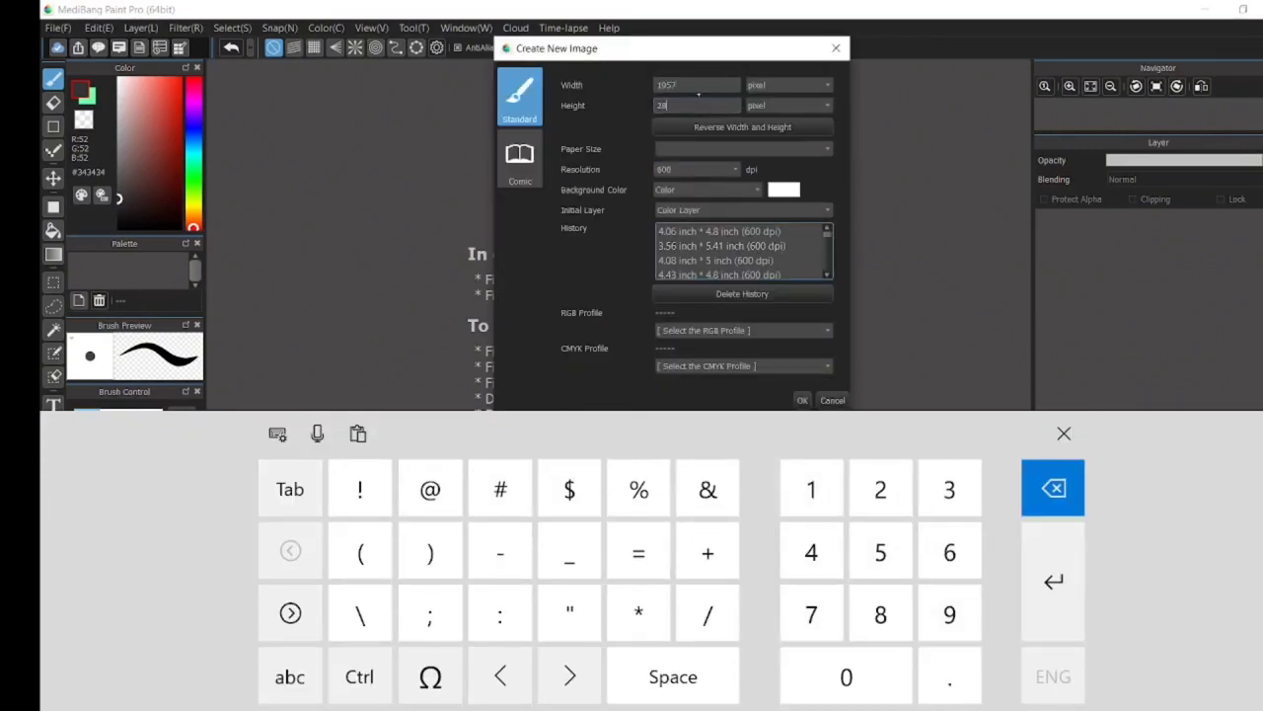
{"action": "type", "text": "944"}
- Switch the width and height units to inches and create the 600 dpi image
{"action": "left_click", "coordinate": [789, 85]}
{"action": "left_click", "coordinate": [764, 111]}
{"action": "left_click", "coordinate": [789, 218]}
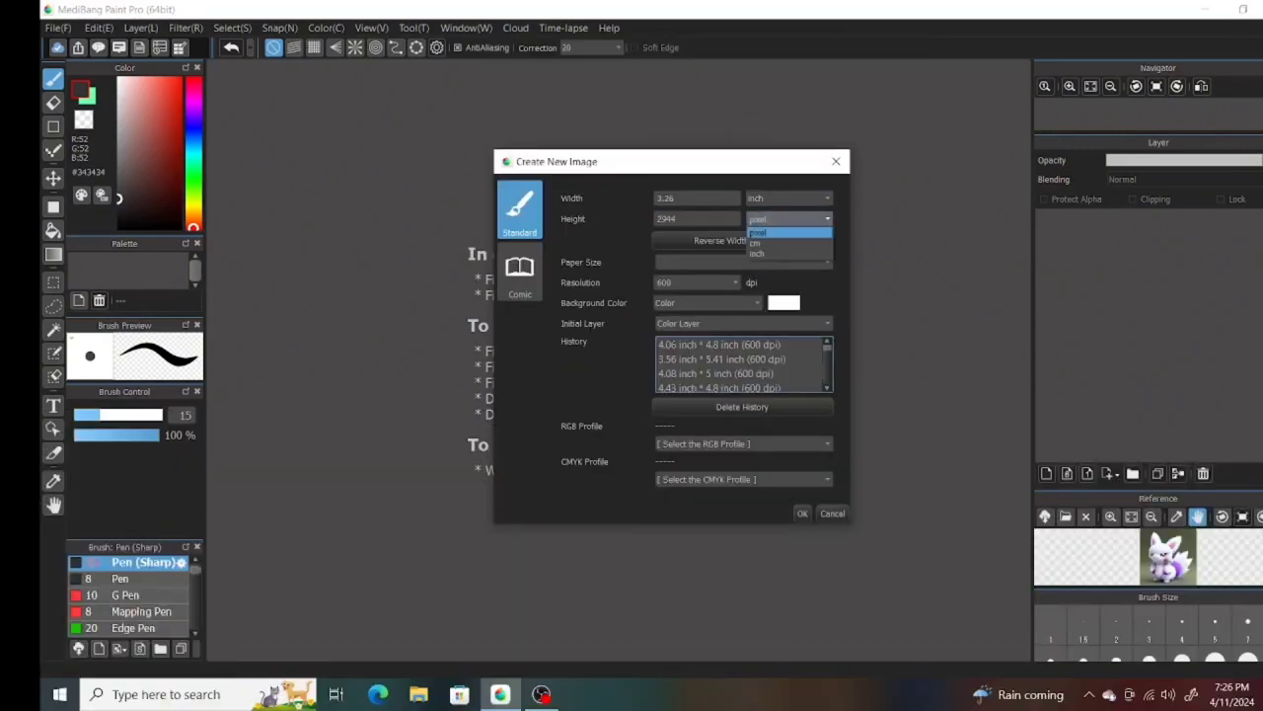
{"action": "left_click", "coordinate": [764, 243]}
{"action": "left_click", "coordinate": [803, 513]}
- Bring the sketch photo 20240410_172535 from Downloads into the canvas as a new layer
{"action": "left_click", "coordinate": [57, 28]}
{"action": "left_click", "coordinate": [118, 172]}
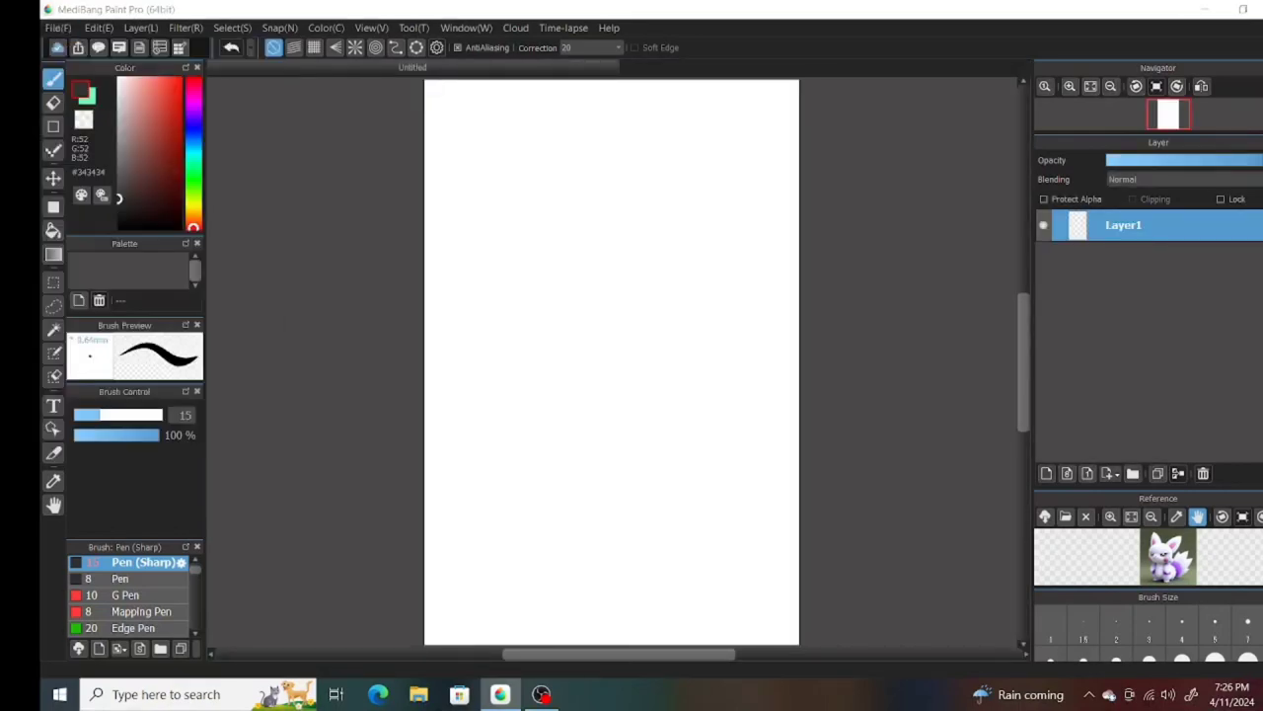
{"action": "left_click", "coordinate": [260, 168]}
{"action": "left_click", "coordinate": [541, 383]}
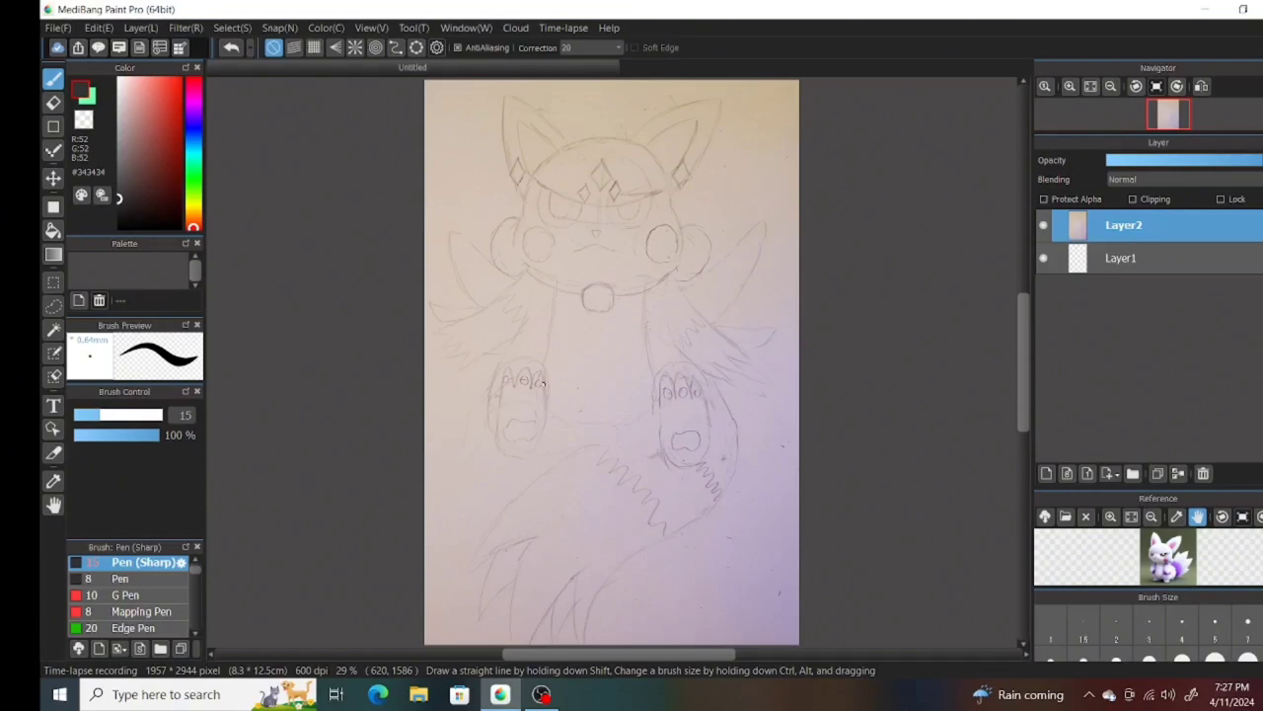
- Import the sketch photo 20240410_172535 twice more as two additional layers
{"action": "left_click", "coordinate": [57, 28]}
{"action": "left_click", "coordinate": [121, 175]}
{"action": "right_click", "coordinate": [305, 168]}
{"action": "left_click", "coordinate": [261, 169]}
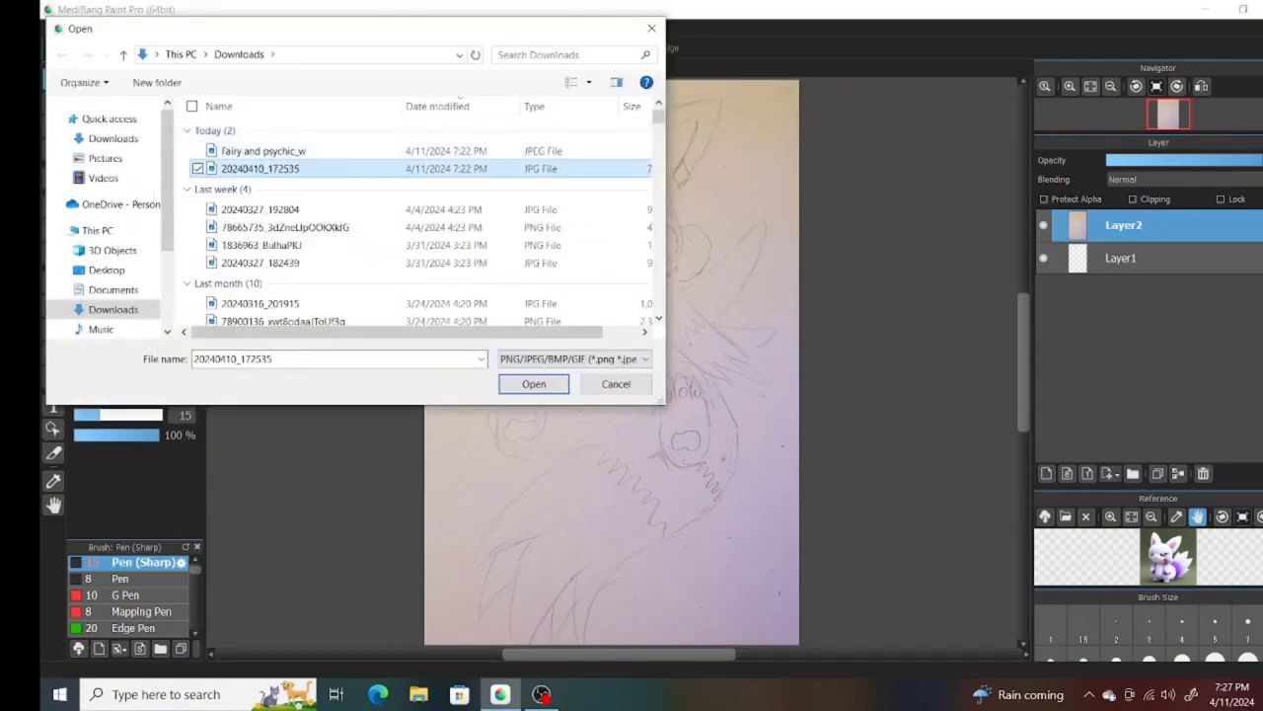
{"action": "left_click", "coordinate": [534, 384]}
{"action": "left_click", "coordinate": [57, 28]}
{"action": "left_click", "coordinate": [121, 175]}
{"action": "left_click", "coordinate": [315, 168]}
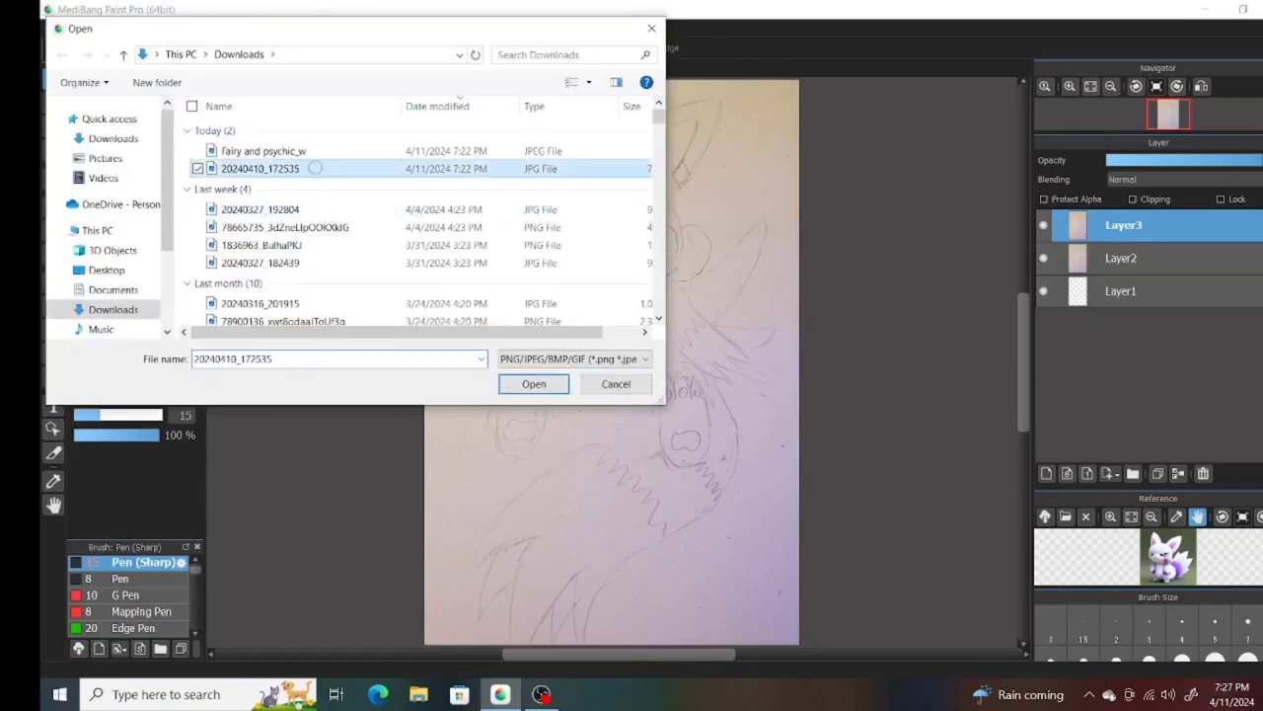
{"action": "left_click", "coordinate": [534, 384]}
- Add a layer folder above the sketch layers and name it lineart
{"action": "left_click", "coordinate": [1133, 473]}
{"action": "double_click", "coordinate": [1125, 225]}
{"action": "left_click", "coordinate": [713, 435]}
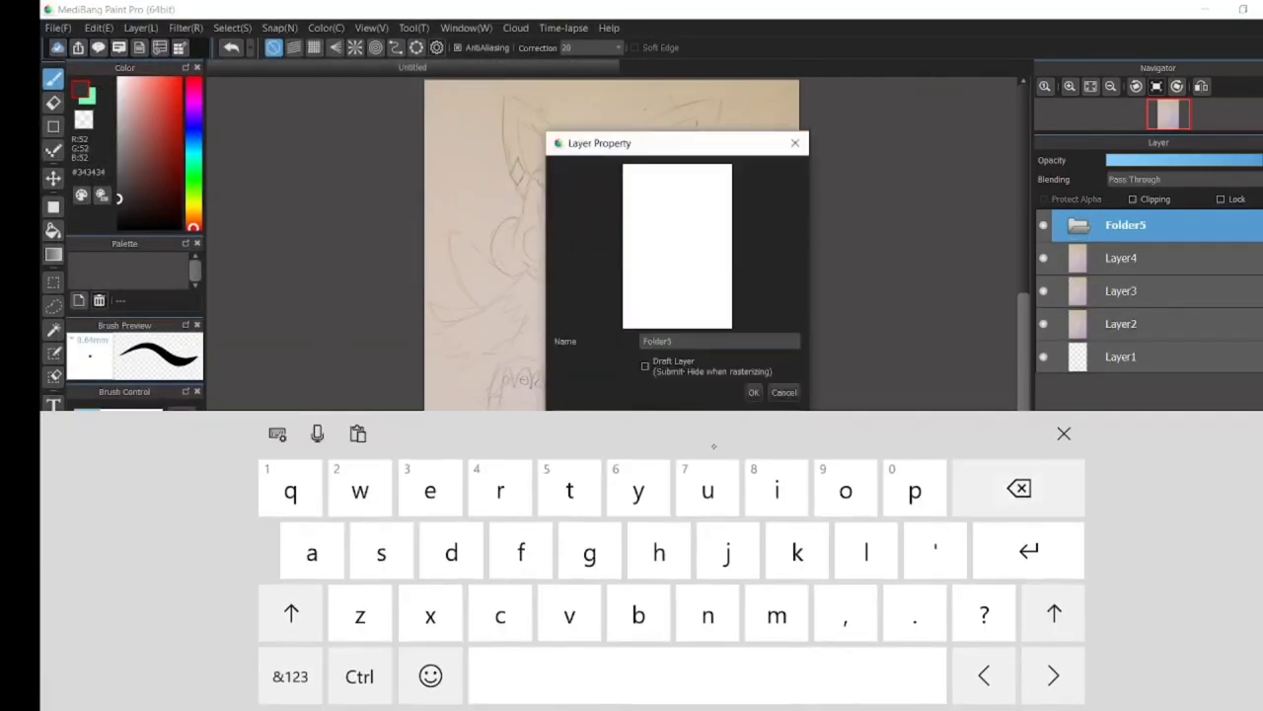
{"action": "type", "text": "outl"}
{"action": "key", "text": "BackSpace"}
{"action": "key", "text": "BackSpace"}
{"action": "key", "text": "BackSpace"}
{"action": "key", "text": "BackSpace"}
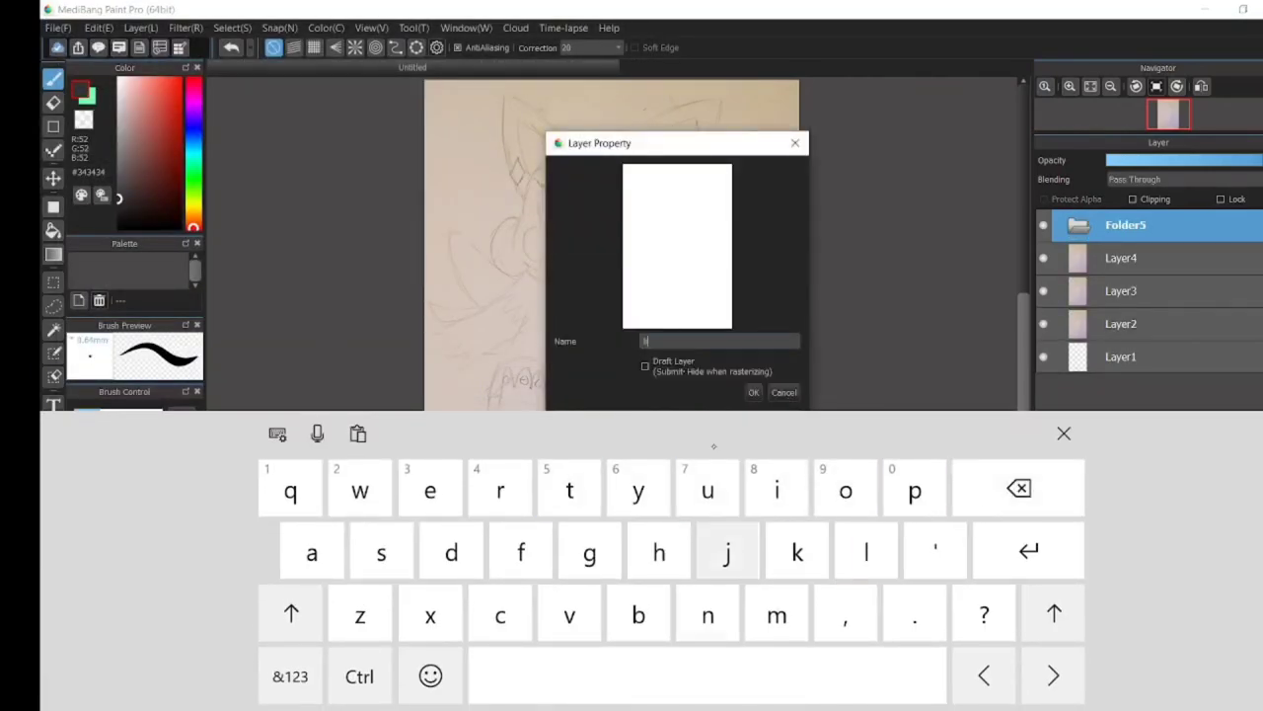
{"action": "type", "text": "lineart"}
{"action": "left_click", "coordinate": [754, 392]}
- Add another layer folder above the lineart folder and name it color
{"action": "left_click", "coordinate": [1133, 474]}
{"action": "double_click", "coordinate": [1125, 225]}
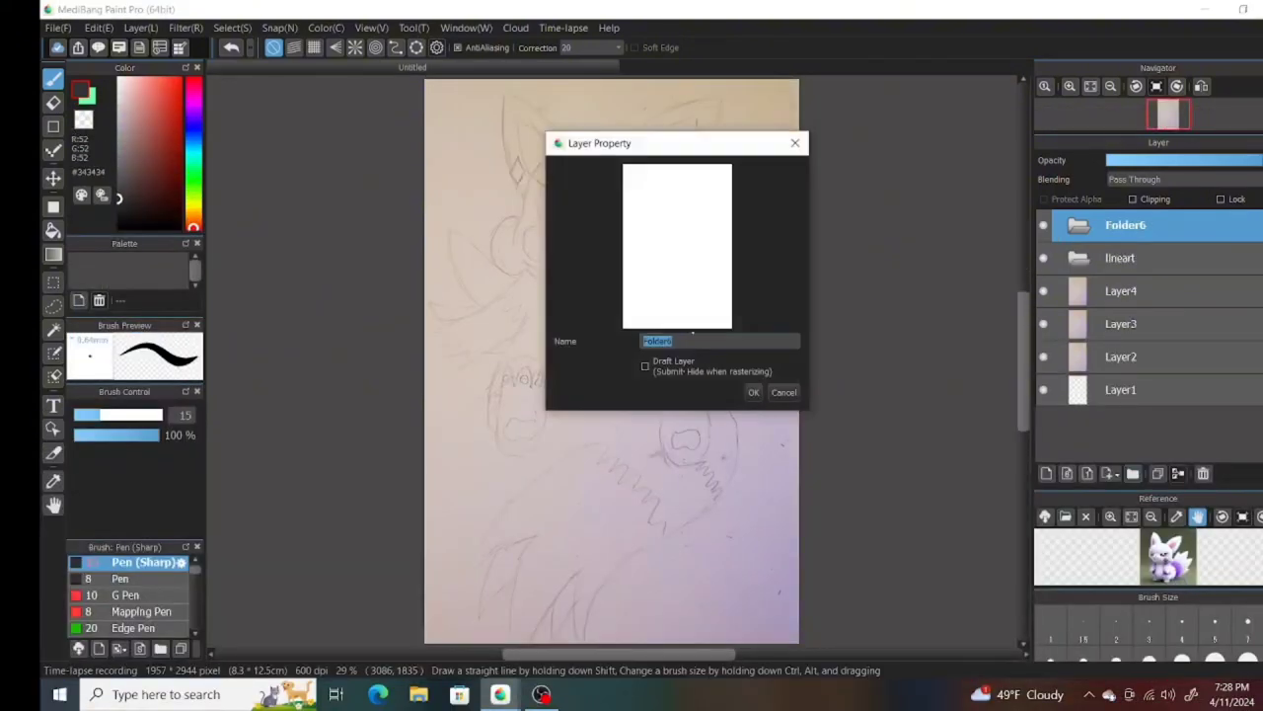
{"action": "left_click", "coordinate": [692, 341]}
{"action": "key", "text": "BackSpace"}
{"action": "key", "text": "BackSpace"}
{"action": "key", "text": "BackSpace"}
{"action": "key", "text": "BackSpace"}
{"action": "key", "text": "BackSpace"}
{"action": "key", "text": "BackSpace"}
{"action": "key", "text": "BackSpace"}
{"action": "type", "text": "color"}
{"action": "left_click", "coordinate": [754, 392]}
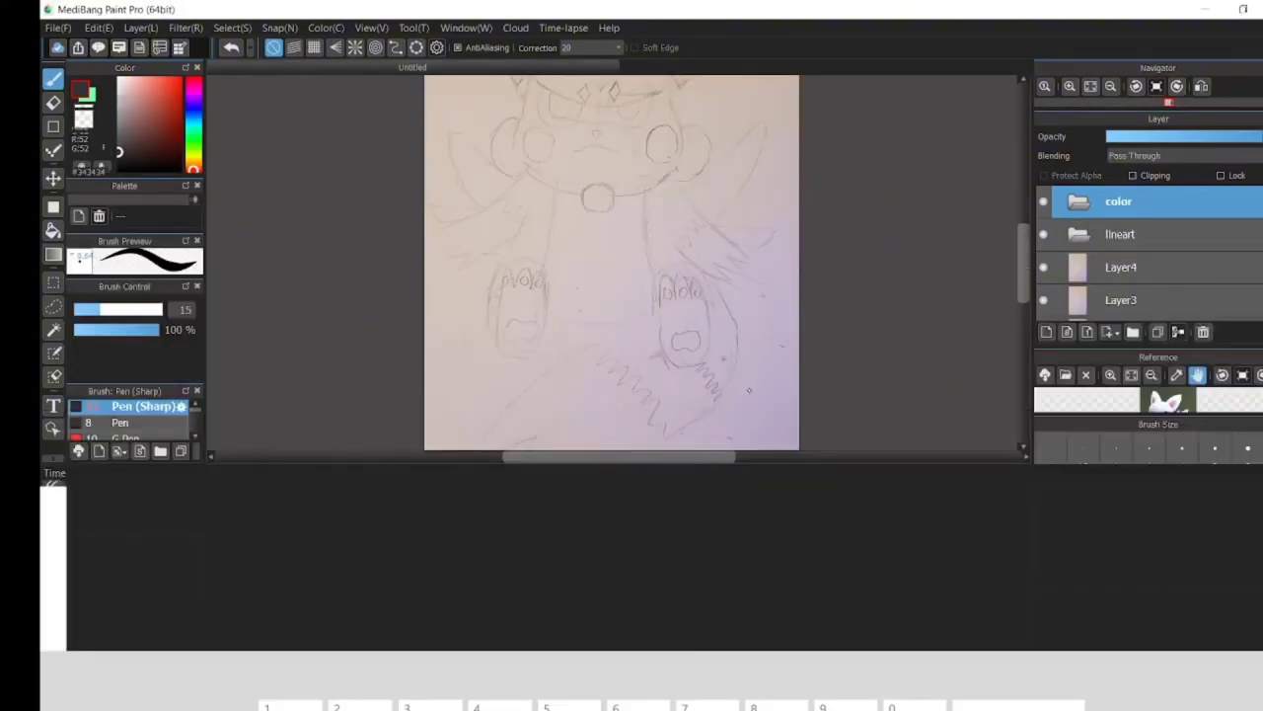
- Add a layer folder named shaded at the top of the stack and put Layer4 inside the lineart folder
{"action": "left_click", "coordinate": [1133, 474]}
{"action": "double_click", "coordinate": [1125, 225]}
{"action": "left_click", "coordinate": [720, 340]}
{"action": "key", "text": "BackSpace"}
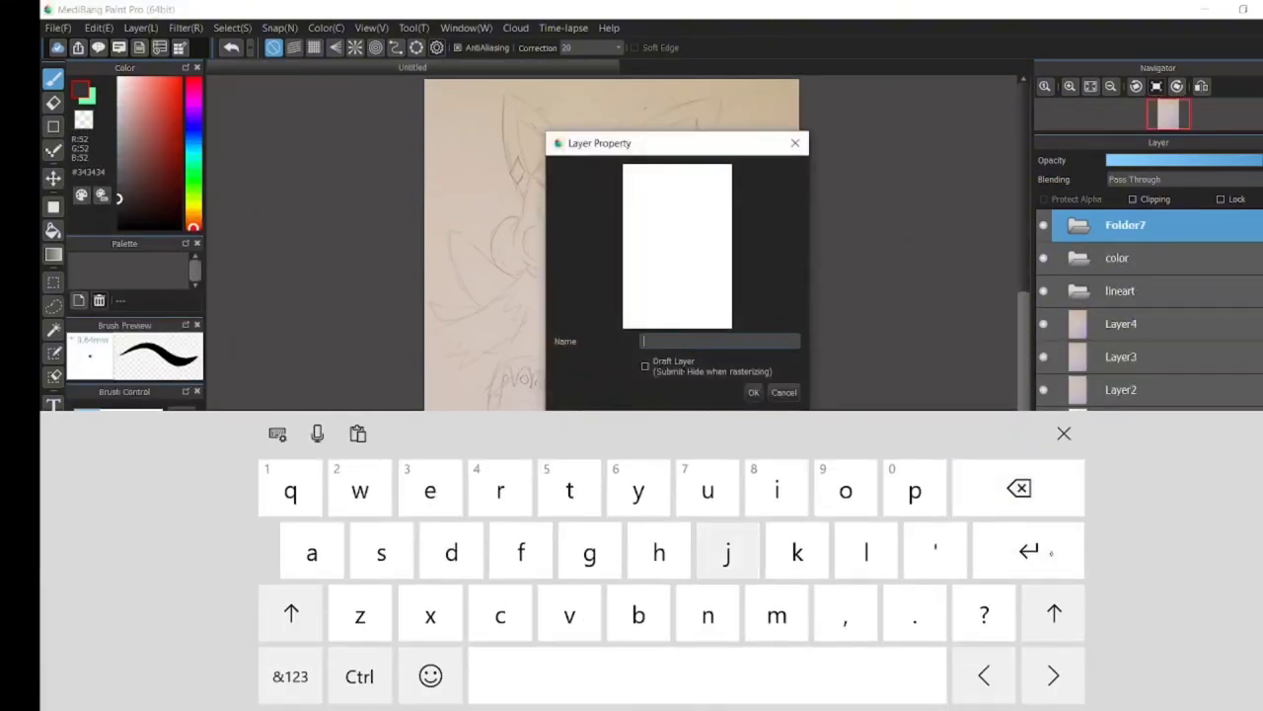
{"action": "type", "text": "shaded"}
{"action": "key", "text": "Return"}
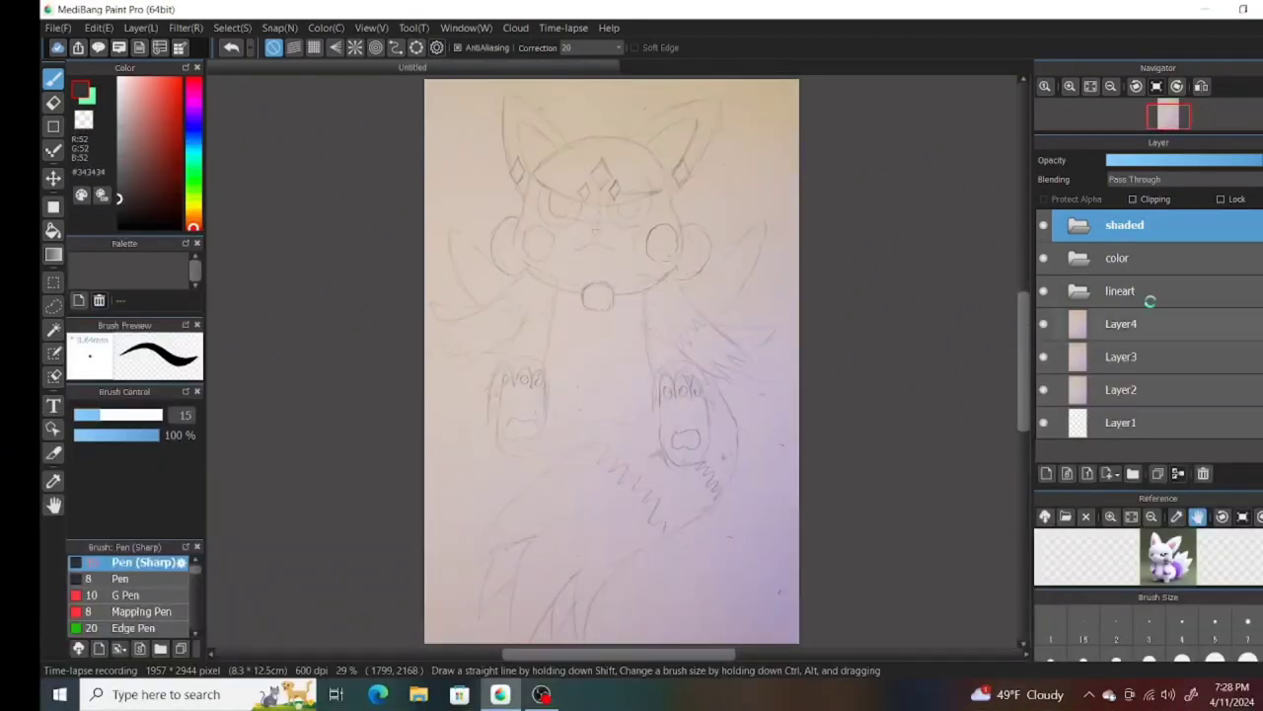
{"action": "left_click_drag", "start_coordinate": [1148, 323], "coordinate": [1149, 300]}
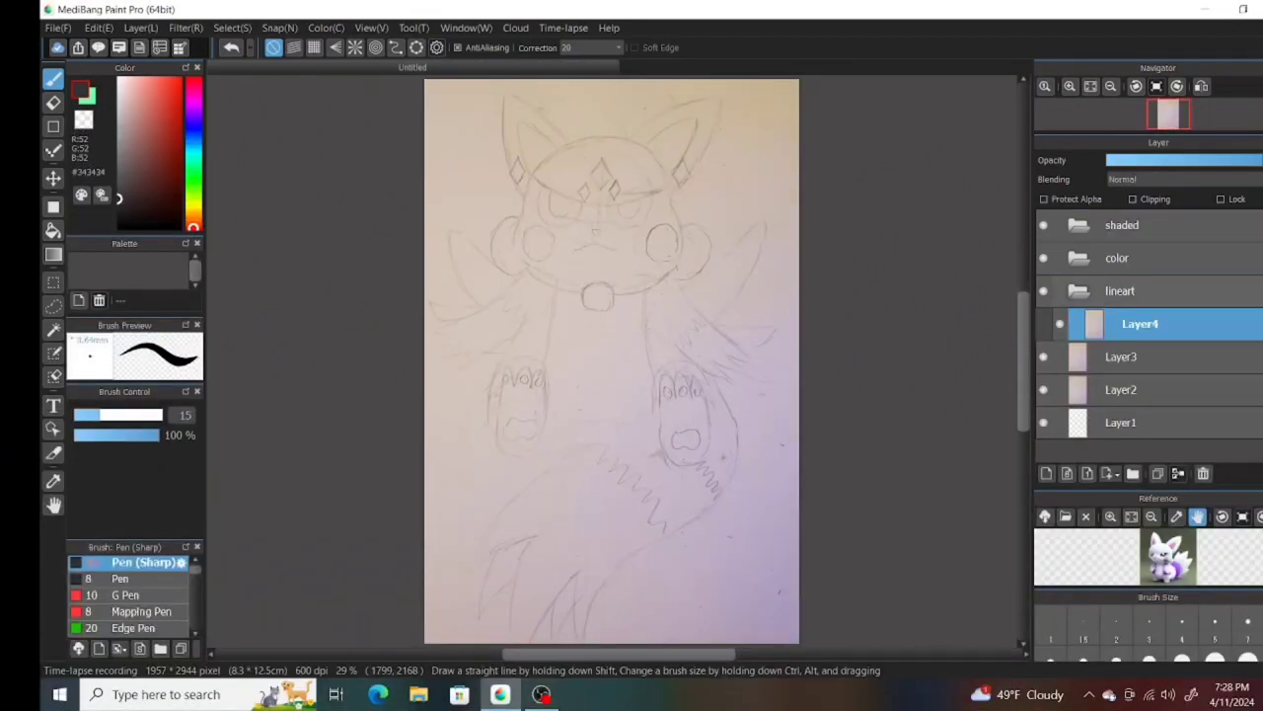
- Trace the character's left ear with the Pen (Sharp) brush at size 15, including its diamond mark and inner ear edges
{"action": "left_click", "coordinate": [1070, 87]}
{"action": "left_click", "coordinate": [1070, 87]}
{"action": "left_click_drag", "start_coordinate": [1023, 324], "coordinate": [1023, 282]}
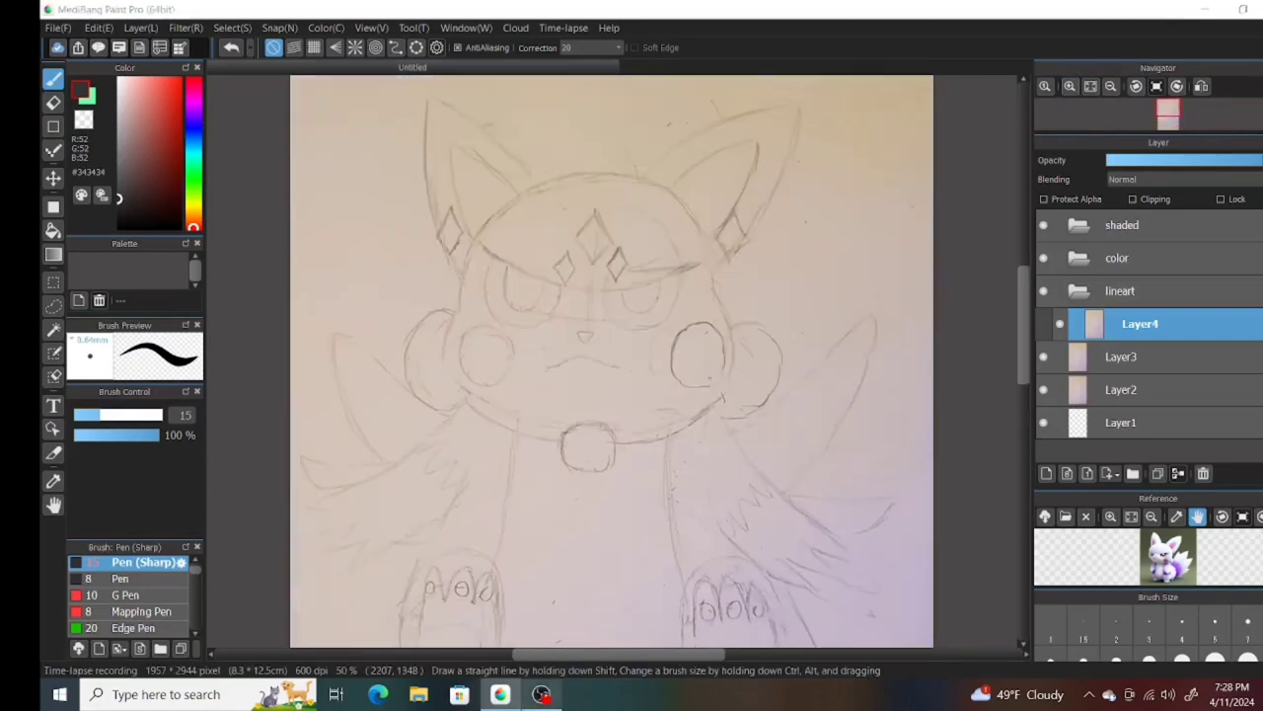
{"action": "left_click", "coordinate": [541, 694]}
{"action": "left_click", "coordinate": [541, 697]}
{"action": "mouse_move", "coordinate": [430, 96]}
{"action": "left_mouse_down"}
{"action": "mouse_move", "coordinate": [430, 204]}
{"action": "mouse_move", "coordinate": [460, 286]}
{"action": "left_mouse_up"}
{"action": "key", "text": "ctrl+z"}
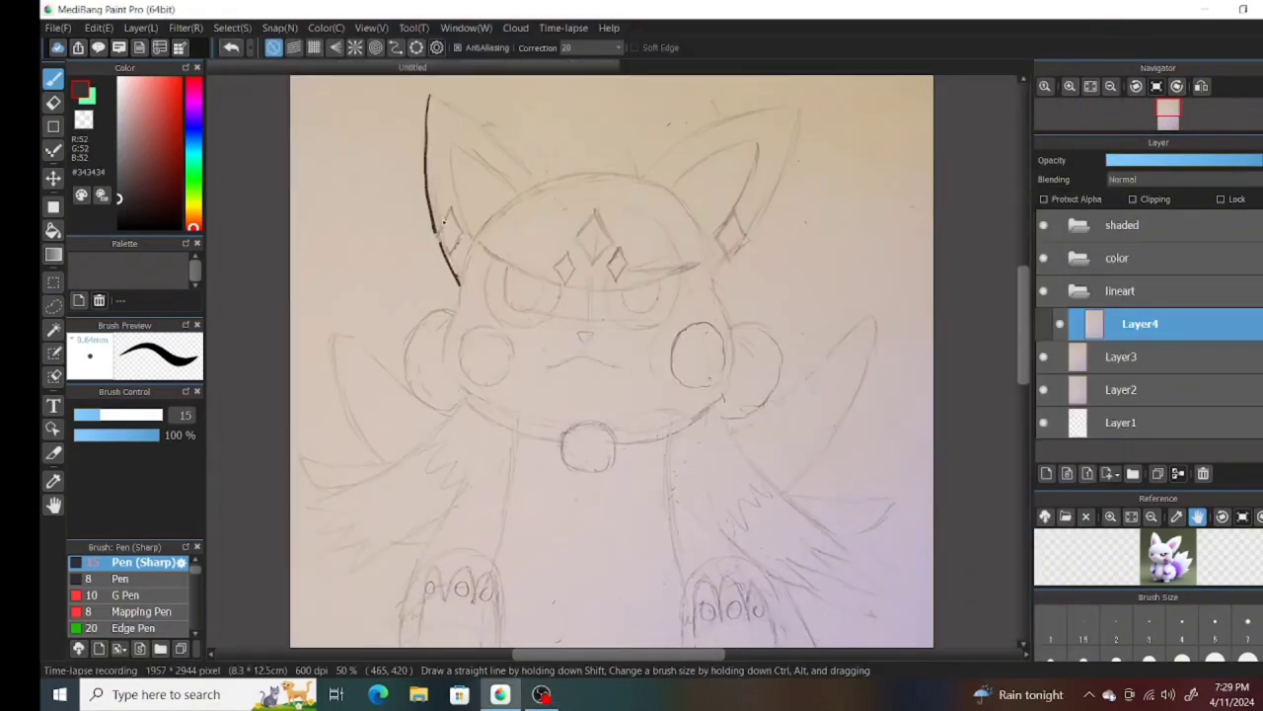
{"action": "mouse_move", "coordinate": [435, 237]}
{"action": "left_mouse_down"}
{"action": "mouse_move", "coordinate": [448, 209]}
{"action": "mouse_move", "coordinate": [441, 235]}
{"action": "mouse_move", "coordinate": [462, 233]}
{"action": "left_mouse_up"}
{"action": "left_click_drag", "start_coordinate": [429, 95], "coordinate": [541, 183]}
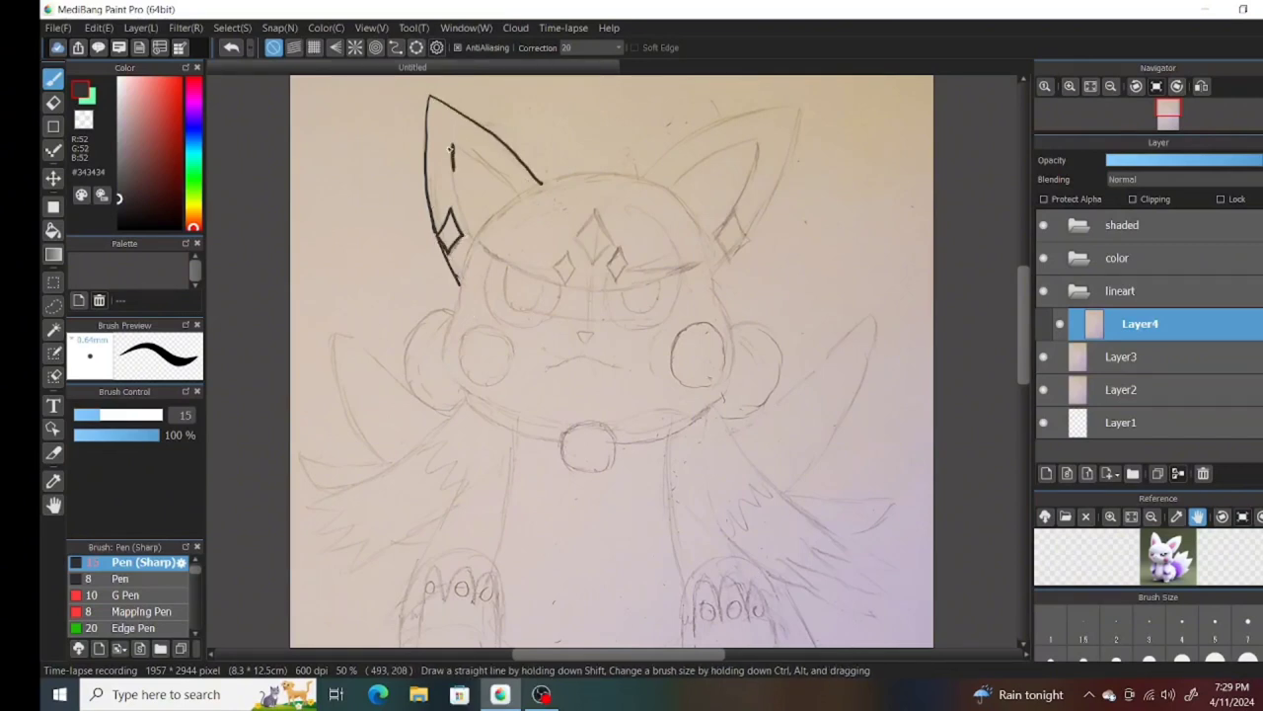
{"action": "left_click_drag", "start_coordinate": [451, 168], "coordinate": [462, 233]}
{"action": "left_click_drag", "start_coordinate": [450, 146], "coordinate": [520, 198]}
- Trace the lower edge of the left inner ear and the top curve of the head between the ears
{"action": "mouse_move", "coordinate": [472, 243]}
{"action": "left_mouse_down"}
{"action": "mouse_move", "coordinate": [519, 200]}
{"action": "mouse_move", "coordinate": [622, 178]}
{"action": "mouse_move", "coordinate": [669, 191]}
{"action": "left_mouse_up"}
{"action": "key", "text": "ctrl+z"}
{"action": "mouse_move", "coordinate": [543, 182]}
{"action": "left_mouse_down"}
{"action": "mouse_move", "coordinate": [674, 196]}
{"action": "mouse_move", "coordinate": [669, 157]}
{"action": "mouse_move", "coordinate": [762, 105]}
{"action": "mouse_move", "coordinate": [801, 102]}
{"action": "left_mouse_up"}
{"action": "key", "text": "ctrl+z"}
{"action": "left_click_drag", "start_coordinate": [801, 103], "coordinate": [778, 177]}
{"action": "key", "text": "ctrl+z"}
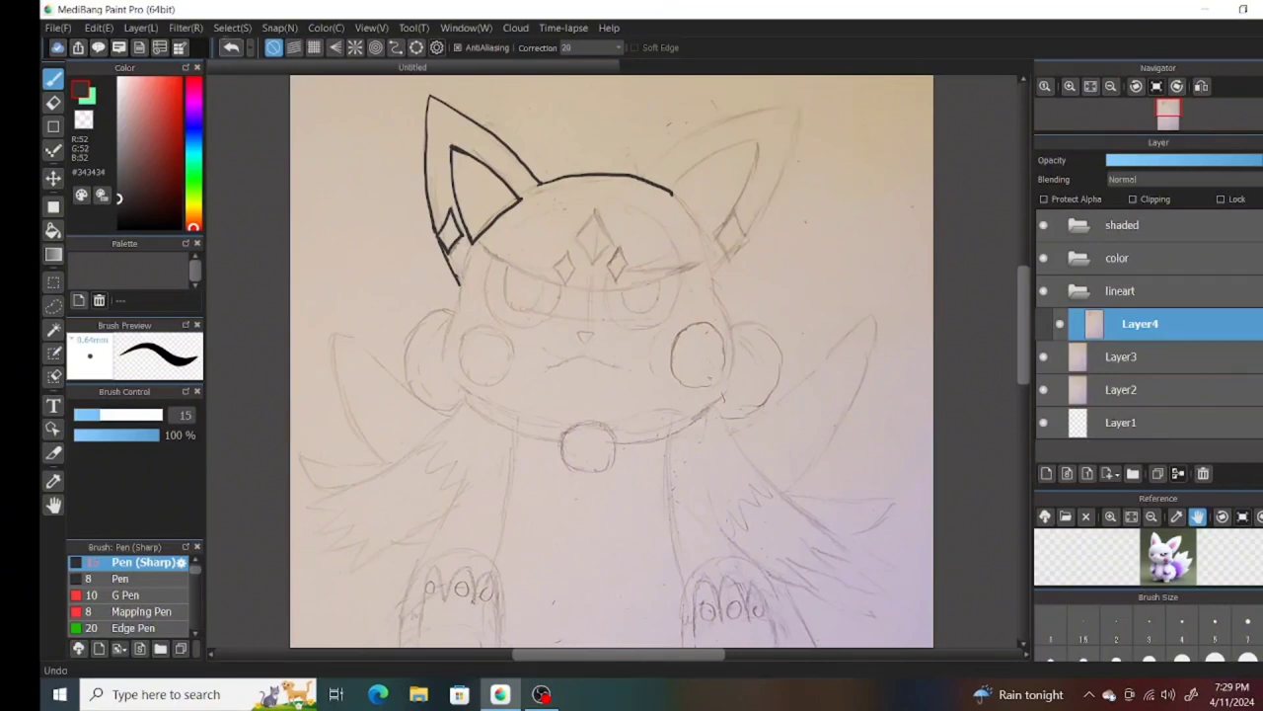
- Trace the right ear's outline, its diamond mark and its inner ear shape over the sketch
{"action": "mouse_move", "coordinate": [641, 183]}
{"action": "left_mouse_down"}
{"action": "mouse_move", "coordinate": [709, 128]}
{"action": "mouse_move", "coordinate": [802, 106]}
{"action": "mouse_move", "coordinate": [771, 185]}
{"action": "left_mouse_up"}
{"action": "key", "text": "ctrl+z"}
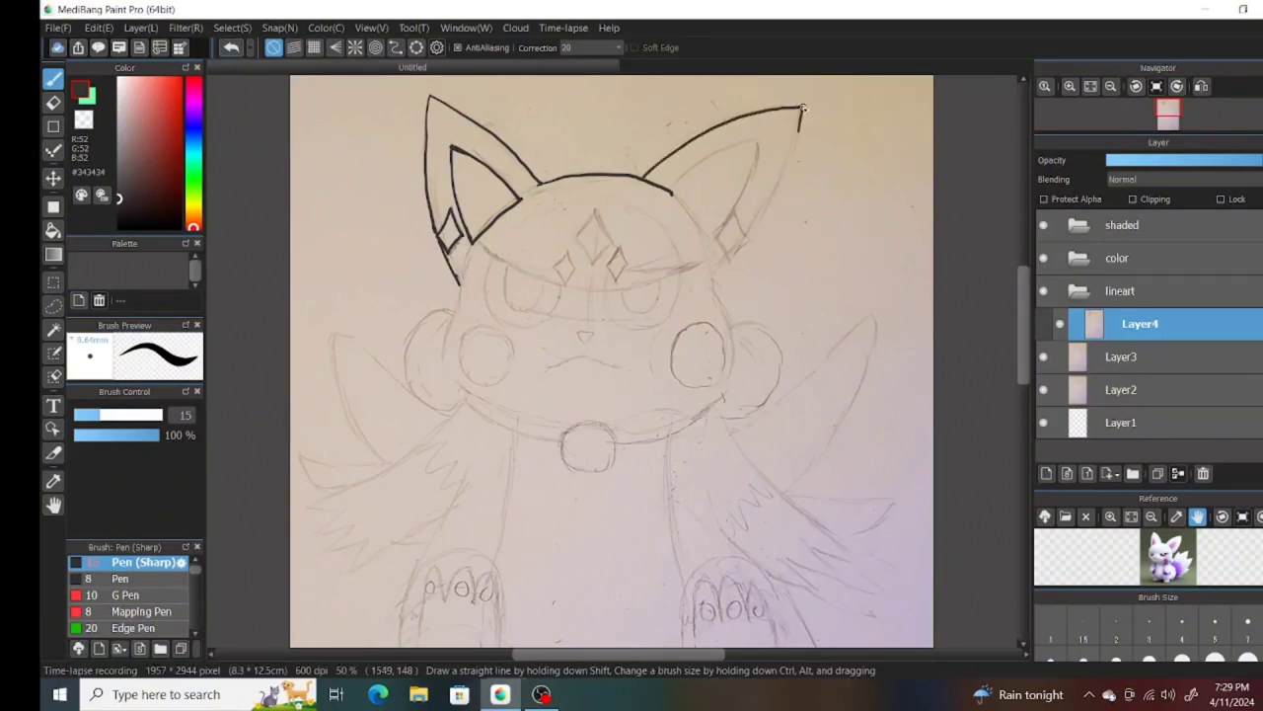
{"action": "left_click_drag", "start_coordinate": [802, 106], "coordinate": [750, 238]}
{"action": "key", "text": "ctrl+z"}
{"action": "mouse_move", "coordinate": [802, 106]}
{"action": "left_mouse_down"}
{"action": "mouse_move", "coordinate": [773, 198]}
{"action": "mouse_move", "coordinate": [729, 264]}
{"action": "left_mouse_up"}
{"action": "left_click_drag", "start_coordinate": [729, 264], "coordinate": [749, 241]}
{"action": "mouse_move", "coordinate": [749, 241]}
{"action": "left_mouse_down"}
{"action": "mouse_move", "coordinate": [735, 209]}
{"action": "mouse_move", "coordinate": [717, 236]}
{"action": "left_mouse_up"}
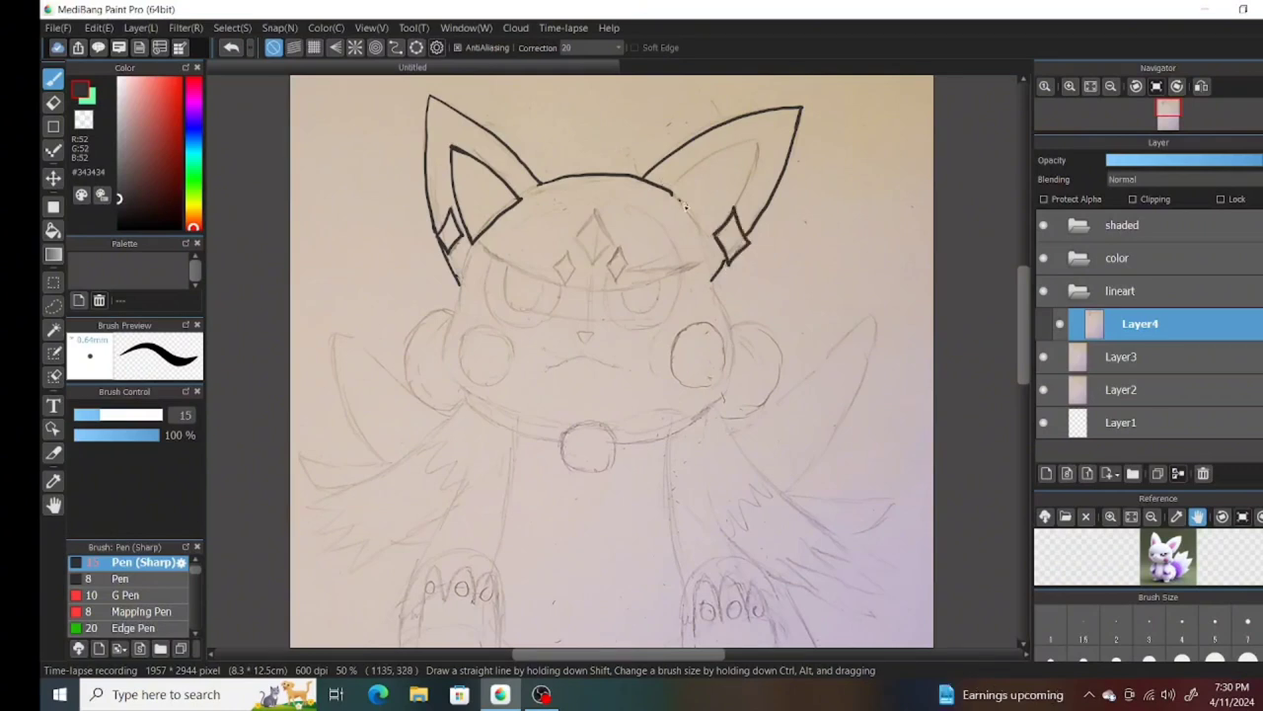
{"action": "mouse_move", "coordinate": [672, 192]}
{"action": "left_mouse_down"}
{"action": "mouse_move", "coordinate": [704, 166]}
{"action": "mouse_move", "coordinate": [762, 140]}
{"action": "left_mouse_up"}
{"action": "left_click_drag", "start_coordinate": [762, 140], "coordinate": [719, 237]}
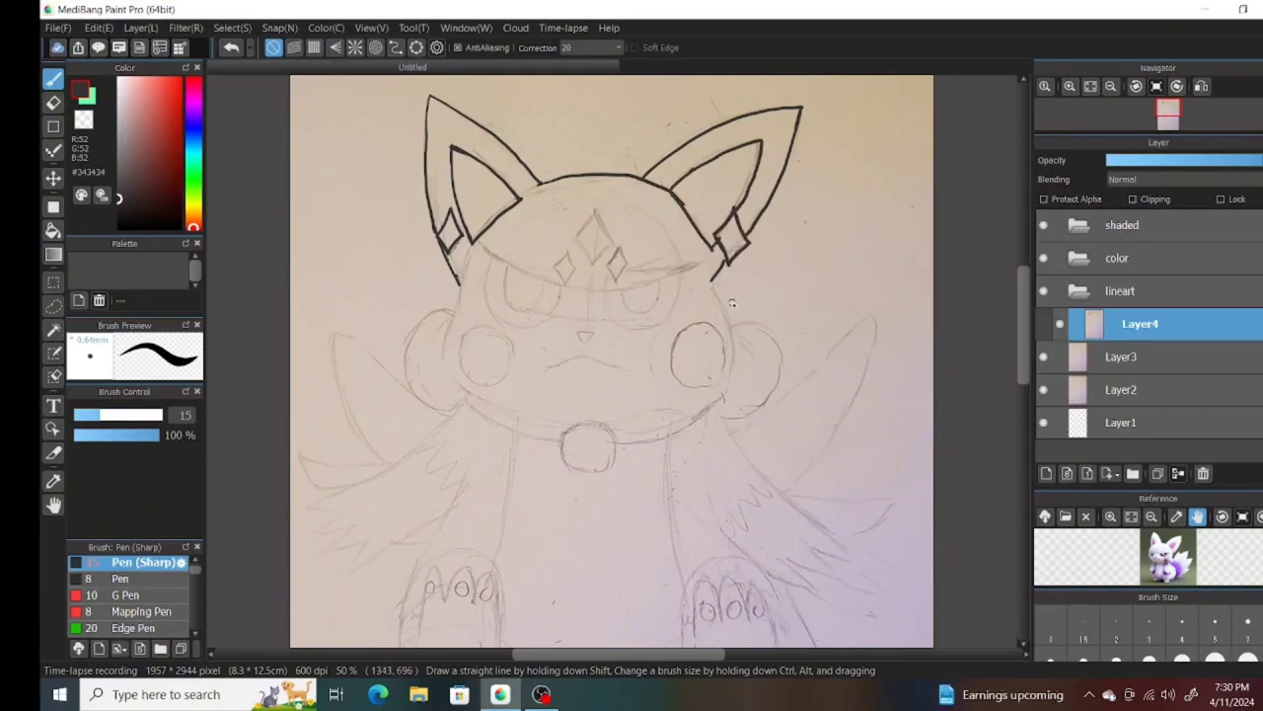
- Trace both sides of the face and the collar band with its round pendant under the chin
{"action": "left_click_drag", "start_coordinate": [714, 281], "coordinate": [731, 361]}
{"action": "mouse_move", "coordinate": [459, 274]}
{"action": "left_mouse_down"}
{"action": "mouse_move", "coordinate": [462, 392]}
{"action": "mouse_move", "coordinate": [511, 398]}
{"action": "mouse_move", "coordinate": [465, 397]}
{"action": "mouse_move", "coordinate": [573, 430]}
{"action": "left_mouse_up"}
{"action": "mouse_move", "coordinate": [731, 361]}
{"action": "left_mouse_down"}
{"action": "mouse_move", "coordinate": [700, 419]}
{"action": "mouse_move", "coordinate": [623, 442]}
{"action": "mouse_move", "coordinate": [563, 438]}
{"action": "mouse_move", "coordinate": [604, 472]}
{"action": "mouse_move", "coordinate": [608, 428]}
{"action": "mouse_move", "coordinate": [561, 441]}
{"action": "mouse_move", "coordinate": [616, 462]}
{"action": "mouse_move", "coordinate": [608, 426]}
{"action": "mouse_move", "coordinate": [563, 434]}
{"action": "left_mouse_up"}
{"action": "left_click", "coordinate": [231, 48]}
{"action": "mouse_move", "coordinate": [462, 393]}
{"action": "left_mouse_down"}
{"action": "mouse_move", "coordinate": [502, 431]}
{"action": "mouse_move", "coordinate": [557, 452]}
{"action": "mouse_move", "coordinate": [647, 456]}
{"action": "mouse_move", "coordinate": [716, 407]}
{"action": "left_mouse_up"}
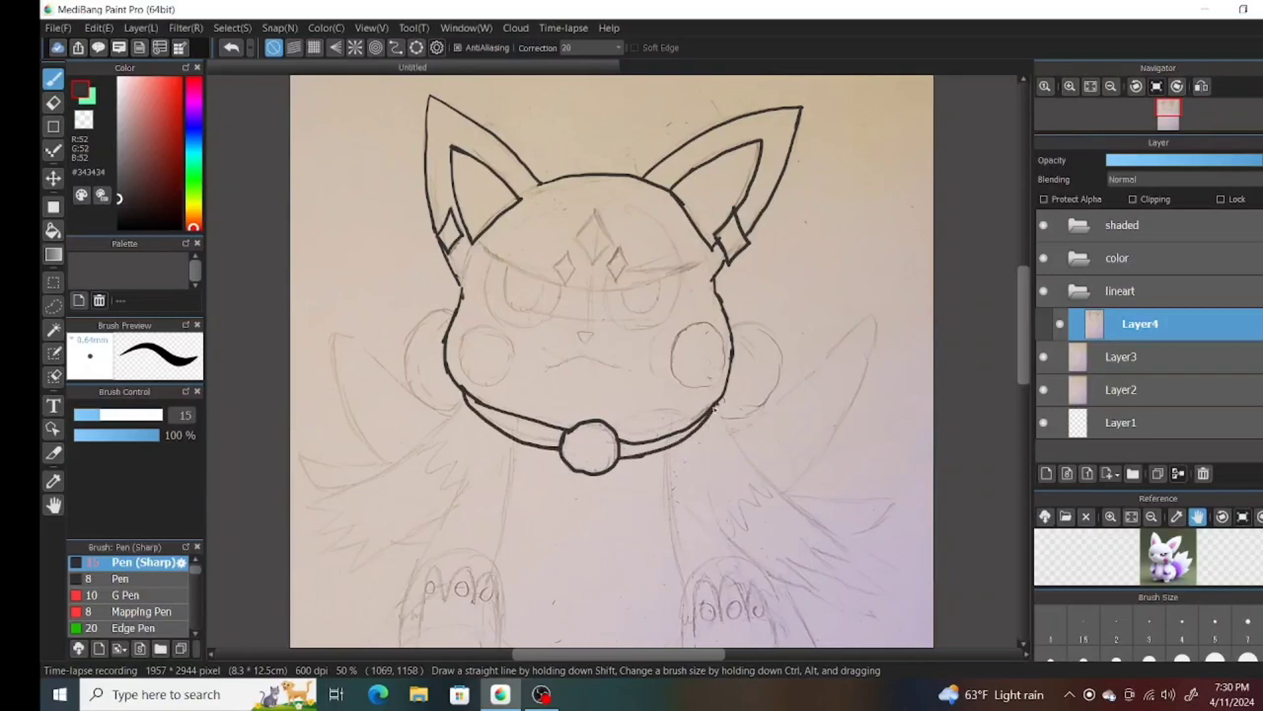
- Trace the brow line with its three forehead diamonds and the facial features: eyes, nose and mouth
{"action": "mouse_move", "coordinate": [481, 245]}
{"action": "left_mouse_down"}
{"action": "mouse_move", "coordinate": [603, 291]}
{"action": "mouse_move", "coordinate": [703, 262]}
{"action": "left_mouse_up"}
{"action": "mouse_move", "coordinate": [575, 238]}
{"action": "left_mouse_down"}
{"action": "mouse_move", "coordinate": [590, 221]}
{"action": "mouse_move", "coordinate": [612, 243]}
{"action": "mouse_move", "coordinate": [590, 266]}
{"action": "mouse_move", "coordinate": [629, 263]}
{"action": "mouse_move", "coordinate": [619, 289]}
{"action": "left_mouse_up"}
{"action": "mouse_move", "coordinate": [548, 269]}
{"action": "left_mouse_down"}
{"action": "mouse_move", "coordinate": [575, 262]}
{"action": "mouse_move", "coordinate": [580, 278]}
{"action": "mouse_move", "coordinate": [669, 323]}
{"action": "mouse_move", "coordinate": [683, 276]}
{"action": "mouse_move", "coordinate": [661, 326]}
{"action": "left_mouse_up"}
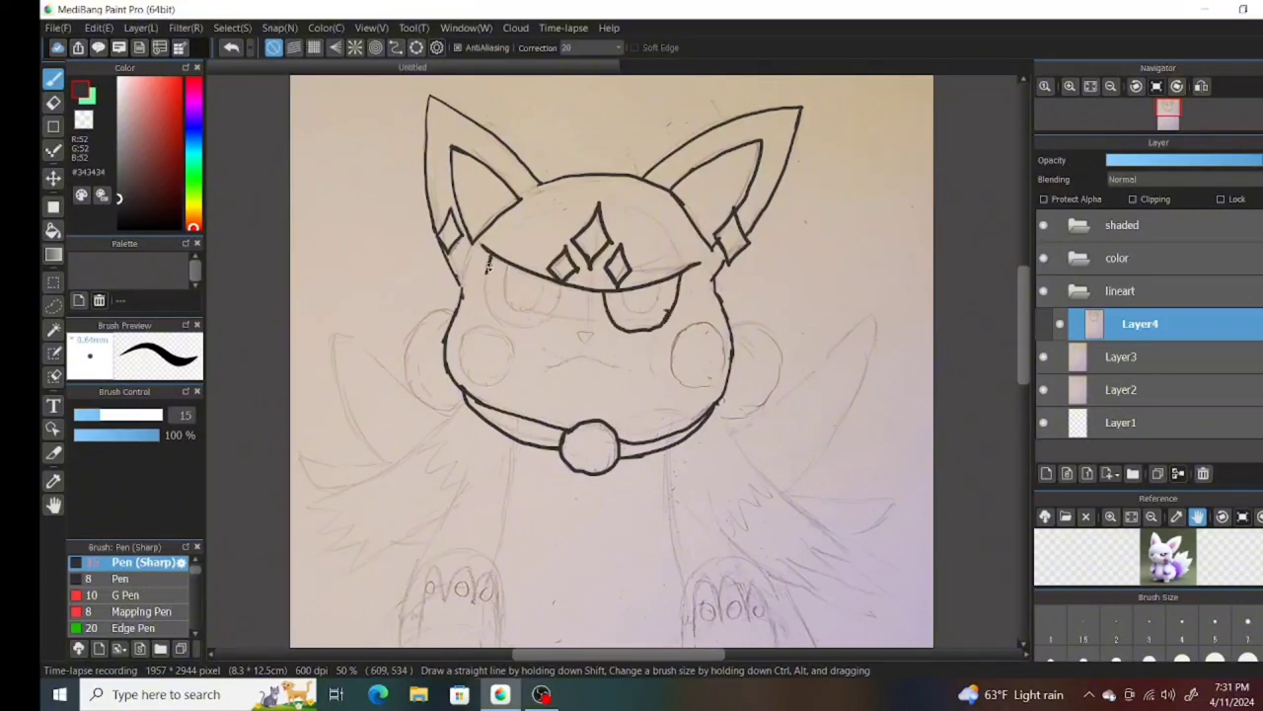
{"action": "mouse_move", "coordinate": [487, 259]}
{"action": "left_mouse_down"}
{"action": "mouse_move", "coordinate": [531, 332]}
{"action": "mouse_move", "coordinate": [562, 286]}
{"action": "mouse_move", "coordinate": [497, 270]}
{"action": "mouse_move", "coordinate": [547, 281]}
{"action": "left_mouse_up"}
{"action": "mouse_move", "coordinate": [623, 292]}
{"action": "left_mouse_down"}
{"action": "mouse_move", "coordinate": [651, 312]}
{"action": "mouse_move", "coordinate": [659, 284]}
{"action": "left_mouse_up"}
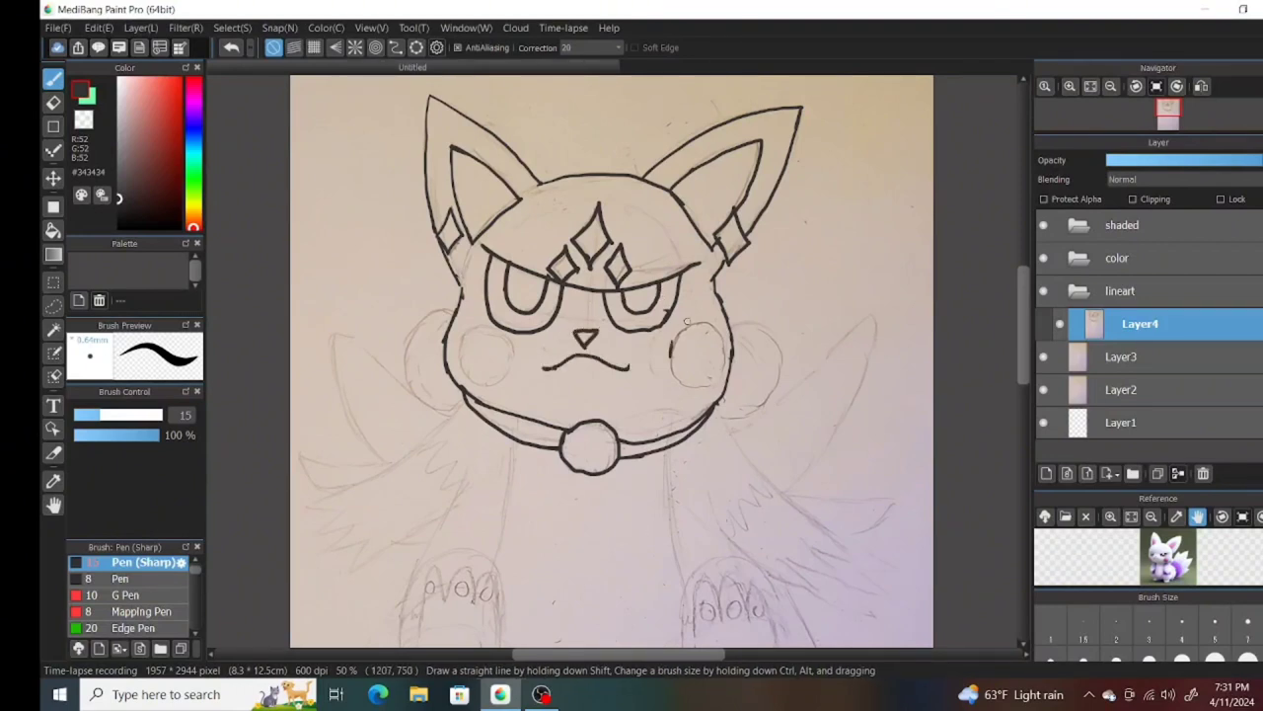
- Trace the two cheek circles and the rounded puffs on both sides of the head
{"action": "mouse_move", "coordinate": [691, 324]}
{"action": "left_mouse_down"}
{"action": "mouse_move", "coordinate": [722, 357]}
{"action": "mouse_move", "coordinate": [675, 367]}
{"action": "left_mouse_up"}
{"action": "left_click_drag", "start_coordinate": [493, 328], "coordinate": [470, 384]}
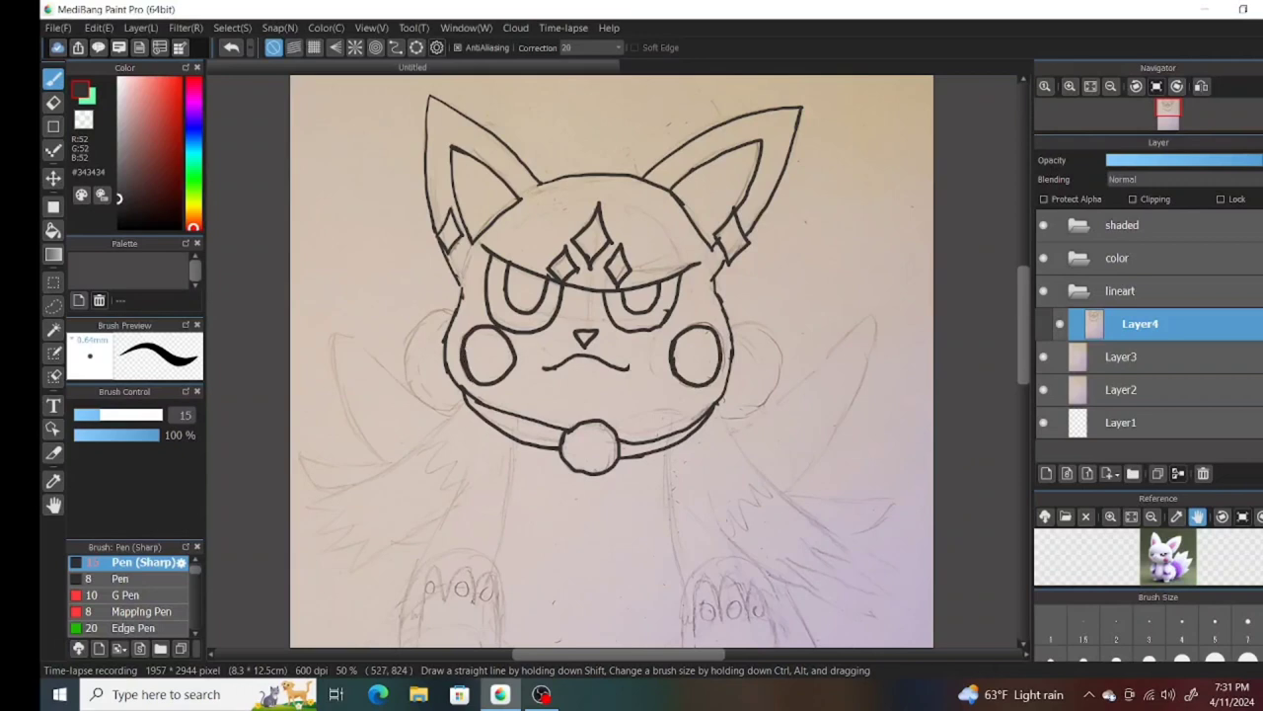
{"action": "mouse_move", "coordinate": [735, 323]}
{"action": "left_mouse_down"}
{"action": "mouse_move", "coordinate": [779, 372]}
{"action": "mouse_move", "coordinate": [718, 413]}
{"action": "left_mouse_up"}
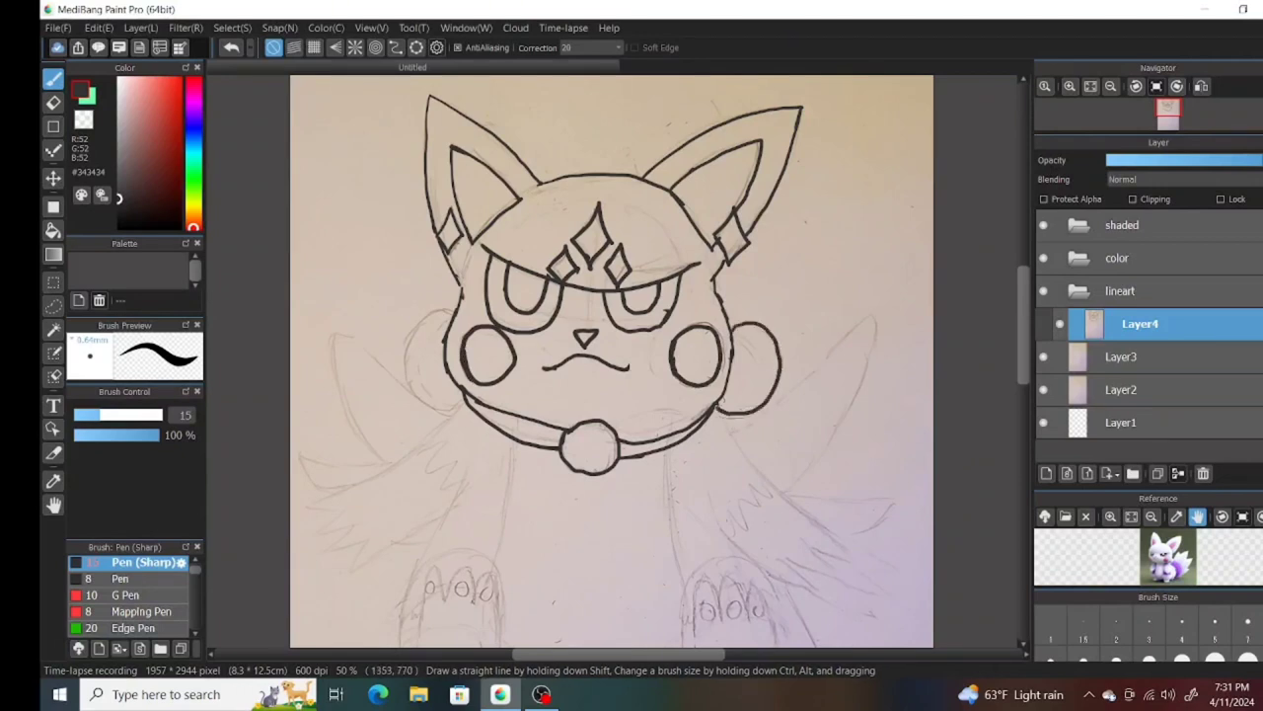
{"action": "mouse_move", "coordinate": [452, 310]}
{"action": "left_mouse_down"}
{"action": "mouse_move", "coordinate": [424, 318]}
{"action": "mouse_move", "coordinate": [462, 409]}
{"action": "left_mouse_up"}
- Trace the right arm with its jagged fur tip and zigzag fur line
{"action": "left_click_drag", "start_coordinate": [712, 409], "coordinate": [841, 539]}
{"action": "mouse_move", "coordinate": [707, 510]}
{"action": "left_mouse_down"}
{"action": "mouse_move", "coordinate": [794, 591]}
{"action": "mouse_move", "coordinate": [803, 574]}
{"action": "mouse_move", "coordinate": [847, 552]}
{"action": "left_mouse_up"}
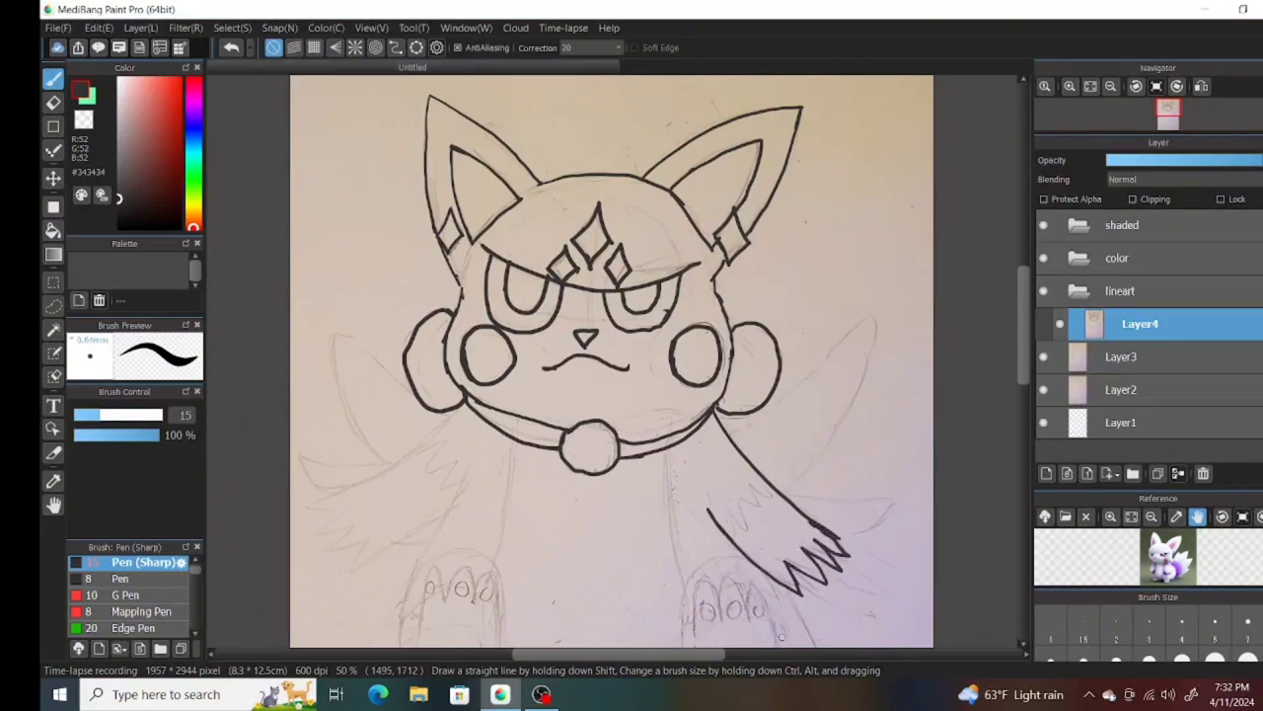
{"action": "mouse_move", "coordinate": [709, 509]}
{"action": "left_mouse_down"}
{"action": "mouse_move", "coordinate": [739, 522]}
{"action": "mouse_move", "coordinate": [777, 488]}
{"action": "left_mouse_up"}
- Trace the left arm with its jagged fur tip and zigzag fur line
{"action": "mouse_move", "coordinate": [484, 478]}
{"action": "left_mouse_down"}
{"action": "mouse_move", "coordinate": [348, 574]}
{"action": "mouse_move", "coordinate": [368, 541]}
{"action": "mouse_move", "coordinate": [331, 523]}
{"action": "left_mouse_up"}
{"action": "mouse_move", "coordinate": [456, 410]}
{"action": "left_mouse_down"}
{"action": "mouse_move", "coordinate": [313, 505]}
{"action": "mouse_move", "coordinate": [343, 511]}
{"action": "mouse_move", "coordinate": [312, 535]}
{"action": "mouse_move", "coordinate": [351, 526]}
{"action": "left_mouse_up"}
{"action": "key", "text": "ctrl+z"}
{"action": "mouse_move", "coordinate": [462, 407]}
{"action": "left_mouse_down"}
{"action": "mouse_move", "coordinate": [340, 510]}
{"action": "mouse_move", "coordinate": [350, 526]}
{"action": "left_mouse_up"}
- Trace the left leg with its small fur zigzag, the elongated foot outline and the toe divisions
{"action": "mouse_move", "coordinate": [418, 441]}
{"action": "left_mouse_down"}
{"action": "mouse_move", "coordinate": [482, 480]}
{"action": "mouse_move", "coordinate": [400, 604]}
{"action": "left_mouse_up"}
{"action": "scroll", "coordinate": [405, 589], "scroll_direction": "down", "scroll_amount": 3}
{"action": "key", "text": "ctrl+z"}
{"action": "mouse_move", "coordinate": [450, 299]}
{"action": "left_mouse_down"}
{"action": "mouse_move", "coordinate": [401, 405]}
{"action": "mouse_move", "coordinate": [409, 461]}
{"action": "left_mouse_up"}
{"action": "mouse_move", "coordinate": [423, 352]}
{"action": "left_mouse_down"}
{"action": "mouse_move", "coordinate": [489, 342]}
{"action": "mouse_move", "coordinate": [502, 393]}
{"action": "left_mouse_up"}
{"action": "left_click_drag", "start_coordinate": [400, 412], "coordinate": [420, 405]}
{"action": "mouse_move", "coordinate": [429, 360]}
{"action": "left_mouse_down"}
{"action": "mouse_move", "coordinate": [427, 508]}
{"action": "mouse_move", "coordinate": [493, 465]}
{"action": "mouse_move", "coordinate": [501, 387]}
{"action": "left_mouse_up"}
{"action": "left_click_drag", "start_coordinate": [500, 375], "coordinate": [447, 387]}
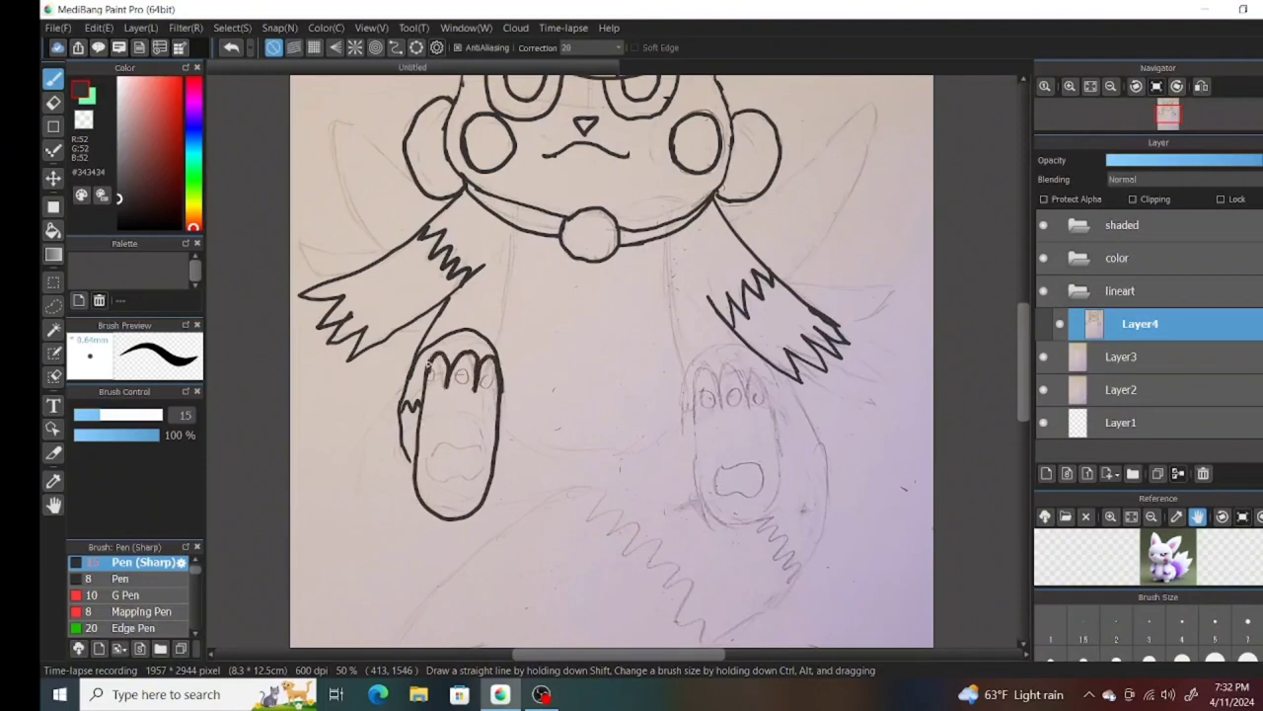
- Trace the left foot's toe and sole pads and the torso's left side and lower edges
{"action": "left_click_drag", "start_coordinate": [483, 505], "coordinate": [699, 504]}
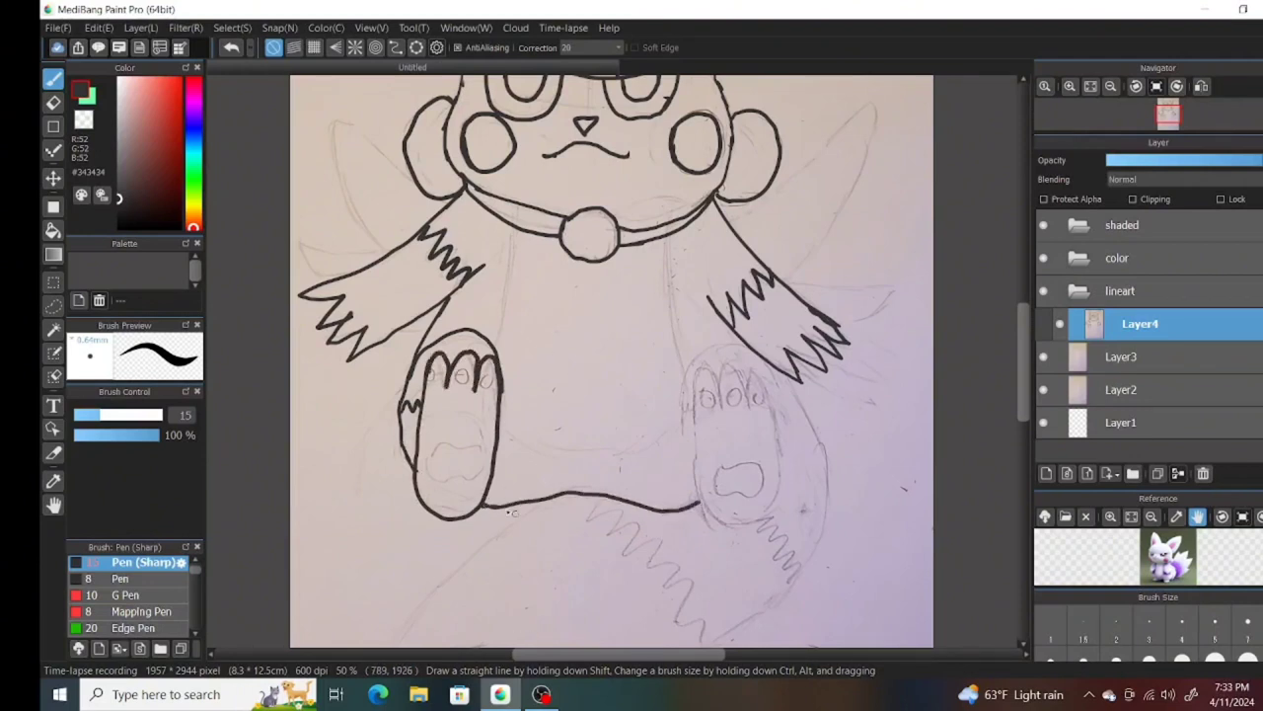
{"action": "left_click_drag", "start_coordinate": [428, 385], "coordinate": [498, 391]}
{"action": "mouse_move", "coordinate": [427, 460]}
{"action": "left_mouse_down"}
{"action": "mouse_move", "coordinate": [492, 462]}
{"action": "mouse_move", "coordinate": [426, 478]}
{"action": "mouse_move", "coordinate": [485, 461]}
{"action": "mouse_move", "coordinate": [434, 451]}
{"action": "left_mouse_up"}
{"action": "key", "text": "ctrl+z"}
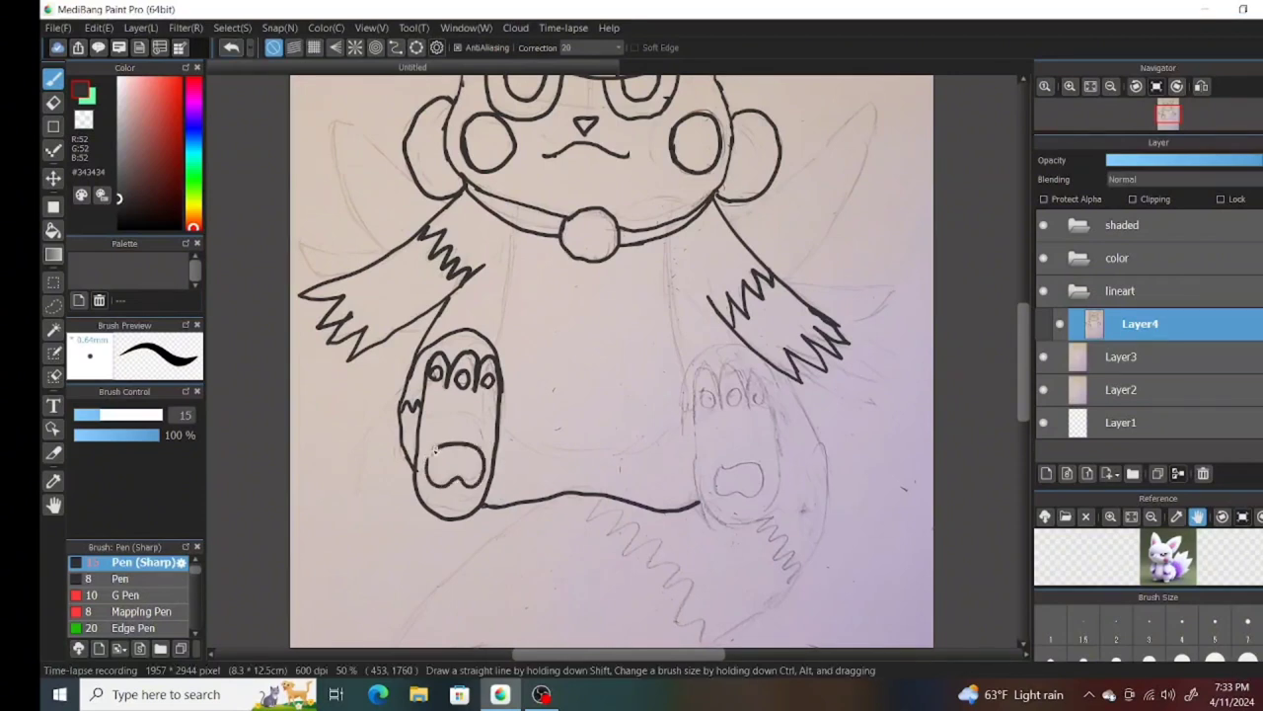
{"action": "left_click_drag", "start_coordinate": [511, 231], "coordinate": [491, 341]}
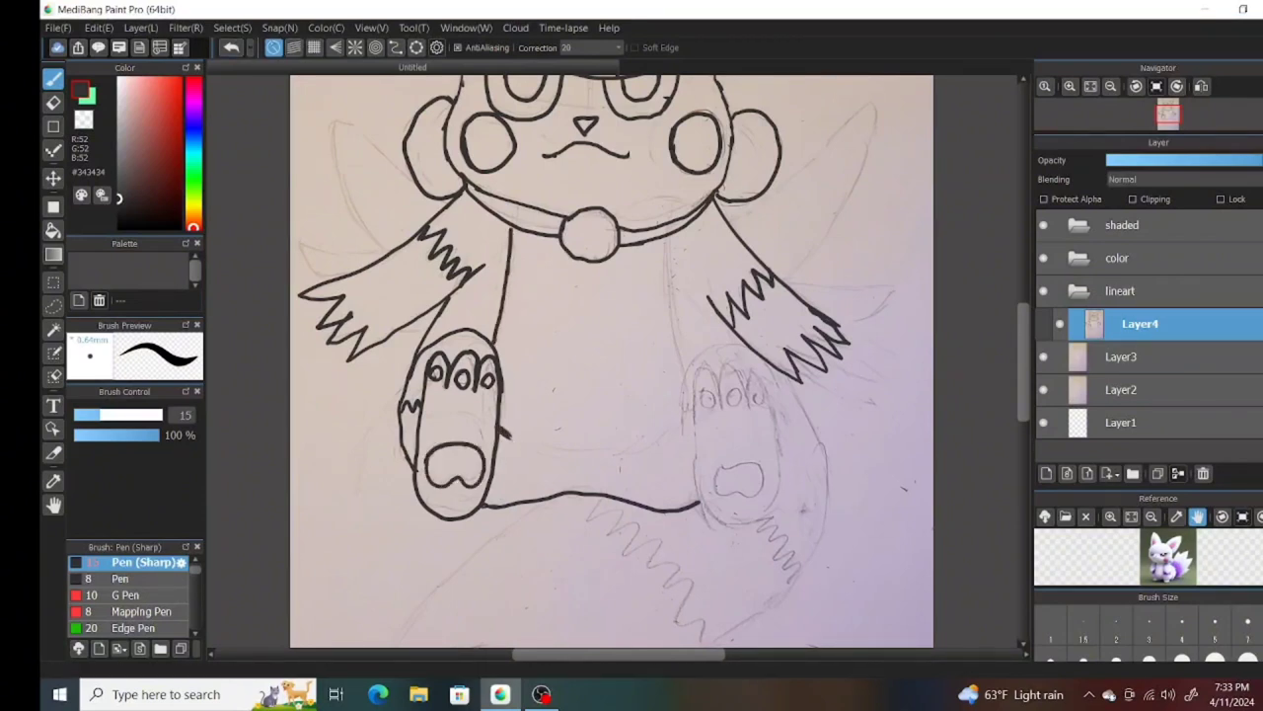
{"action": "mouse_move", "coordinate": [498, 425]}
{"action": "left_mouse_down"}
{"action": "mouse_move", "coordinate": [610, 461]}
{"action": "mouse_move", "coordinate": [683, 449]}
{"action": "left_mouse_up"}
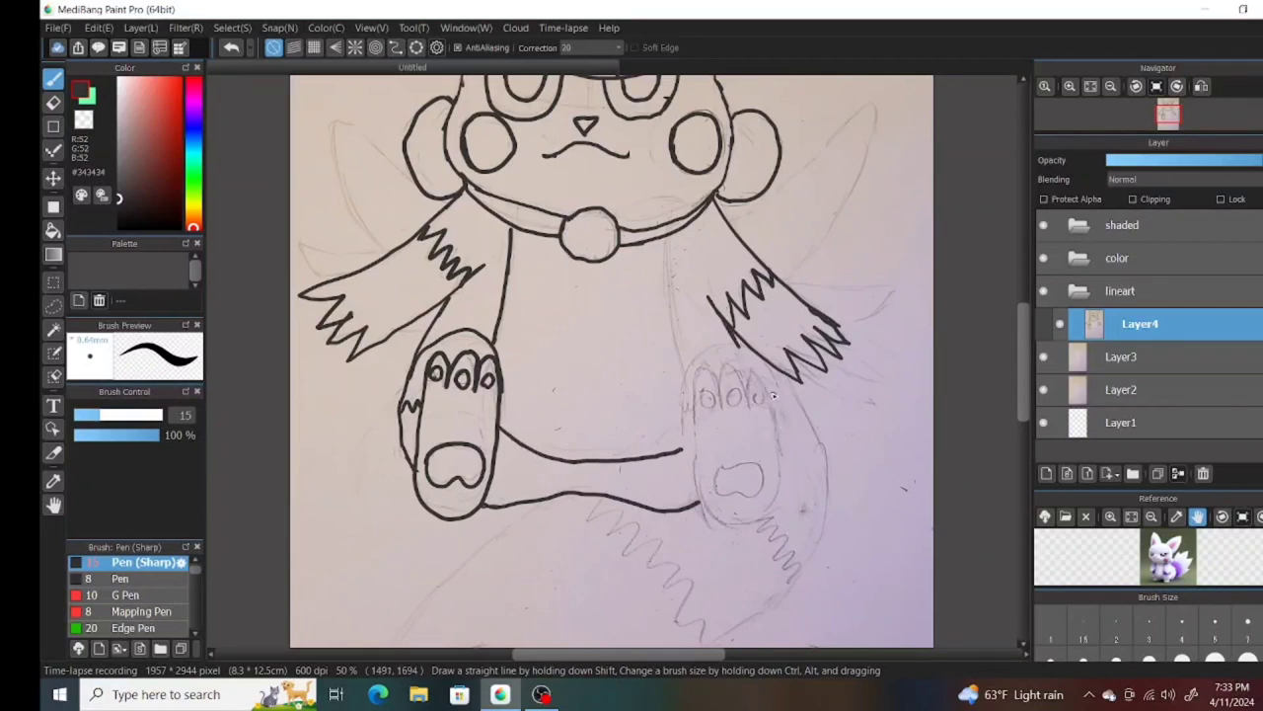
- Trace the right foot with its toes and pads and the right side of the torso
{"action": "mouse_move", "coordinate": [773, 396]}
{"action": "left_mouse_down"}
{"action": "mouse_move", "coordinate": [687, 387]}
{"action": "mouse_move", "coordinate": [702, 410]}
{"action": "mouse_move", "coordinate": [752, 373]}
{"action": "mouse_move", "coordinate": [780, 450]}
{"action": "left_mouse_up"}
{"action": "mouse_move", "coordinate": [697, 499]}
{"action": "left_mouse_down"}
{"action": "mouse_move", "coordinate": [776, 495]}
{"action": "mouse_move", "coordinate": [779, 475]}
{"action": "mouse_move", "coordinate": [723, 528]}
{"action": "mouse_move", "coordinate": [781, 439]}
{"action": "mouse_move", "coordinate": [772, 474]}
{"action": "mouse_move", "coordinate": [710, 488]}
{"action": "left_mouse_up"}
{"action": "key", "text": "ctrl+z"}
{"action": "left_click_drag", "start_coordinate": [692, 395], "coordinate": [702, 391]}
{"action": "left_click_drag", "start_coordinate": [722, 396], "coordinate": [727, 387]}
{"action": "left_click_drag", "start_coordinate": [756, 387], "coordinate": [754, 388]}
{"action": "left_click_drag", "start_coordinate": [667, 237], "coordinate": [683, 383]}
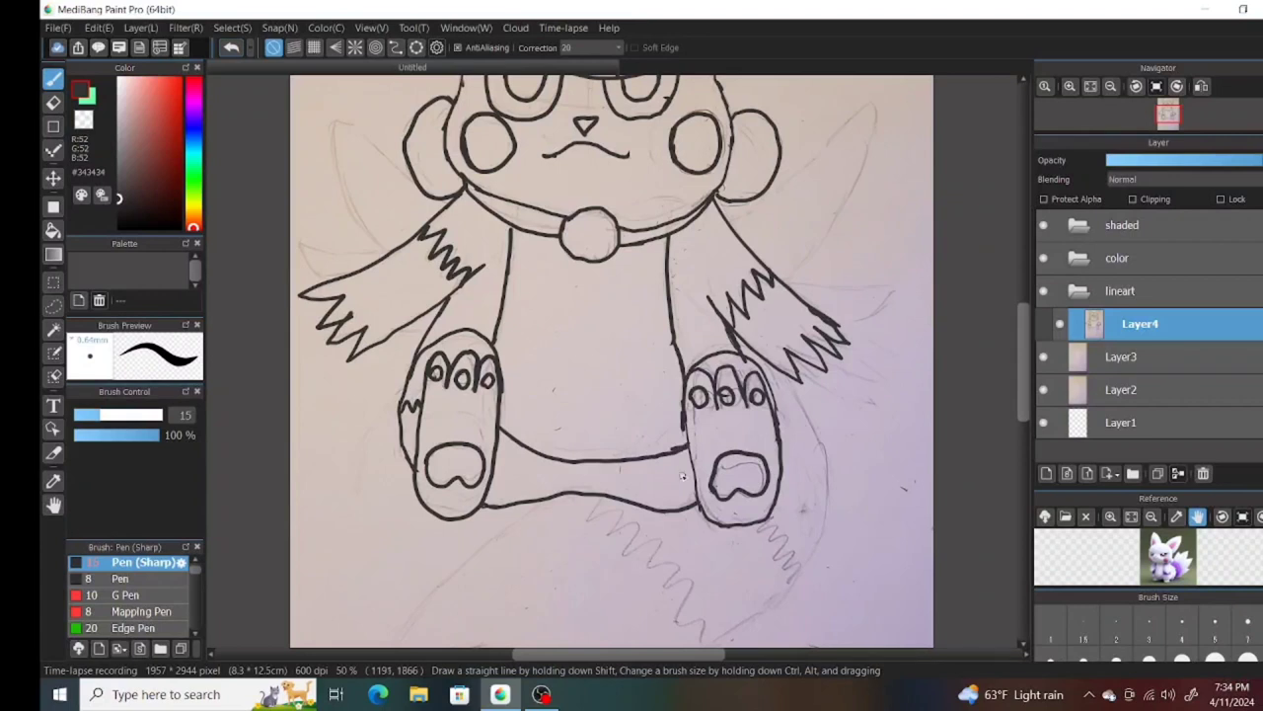
- Trace the pair of pointed wings behind each arm, on both sides of the body
{"action": "mouse_move", "coordinate": [723, 225]}
{"action": "left_mouse_down"}
{"action": "mouse_move", "coordinate": [714, 195]}
{"action": "mouse_move", "coordinate": [860, 114]}
{"action": "mouse_move", "coordinate": [785, 281]}
{"action": "mouse_move", "coordinate": [888, 312]}
{"action": "mouse_move", "coordinate": [846, 344]}
{"action": "mouse_move", "coordinate": [754, 369]}
{"action": "left_mouse_up"}
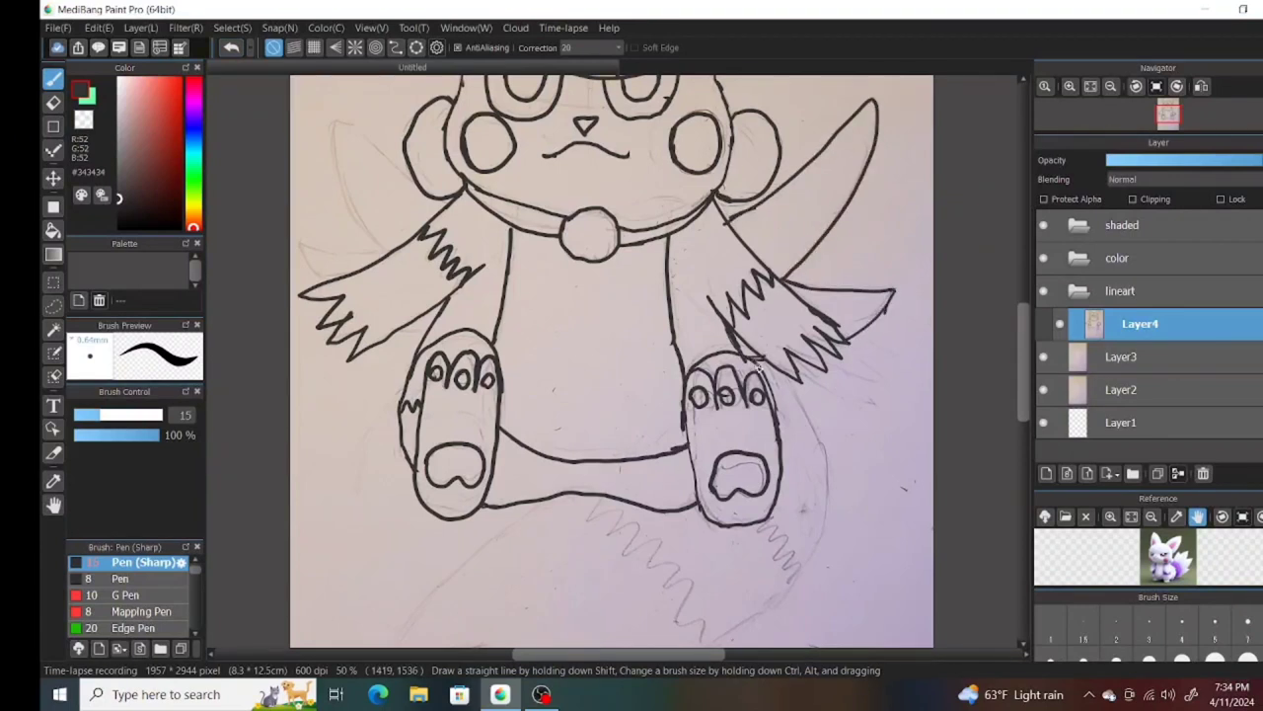
{"action": "mouse_move", "coordinate": [427, 196]}
{"action": "left_mouse_down"}
{"action": "mouse_move", "coordinate": [386, 162]}
{"action": "mouse_move", "coordinate": [380, 222]}
{"action": "mouse_move", "coordinate": [315, 139]}
{"action": "mouse_move", "coordinate": [416, 185]}
{"action": "left_mouse_up"}
{"action": "key", "text": "ctrl+z"}
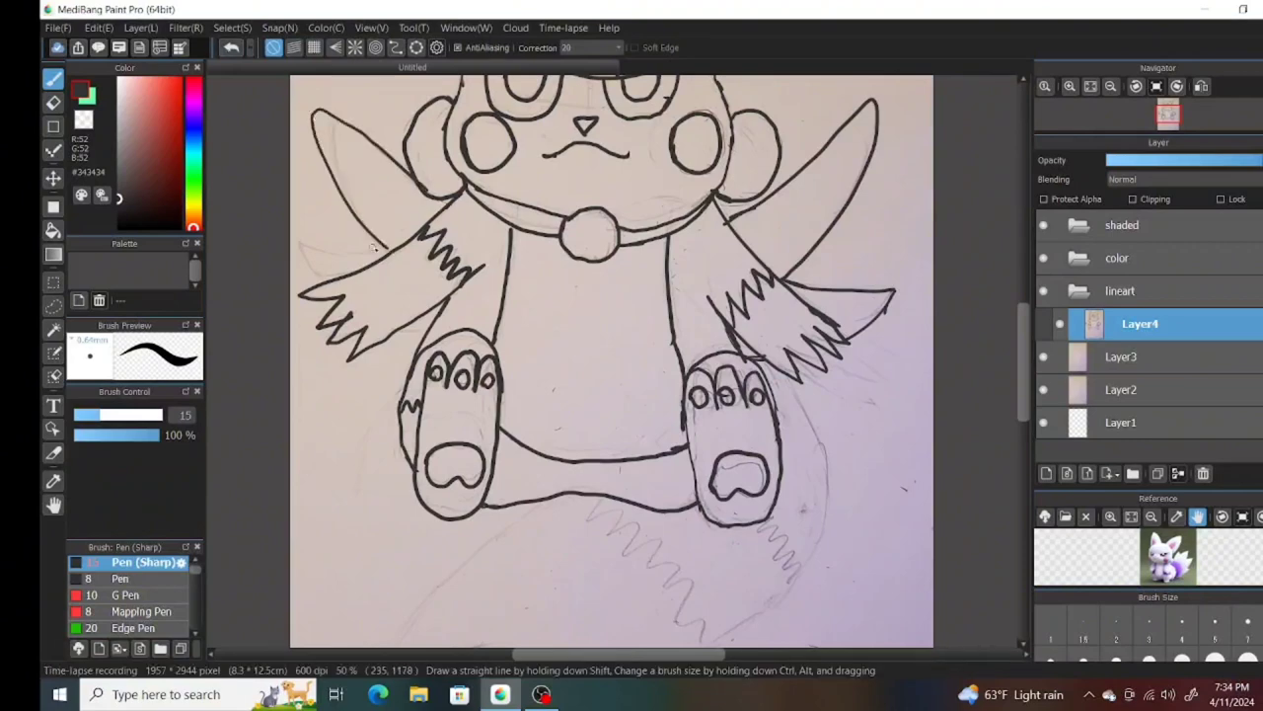
{"action": "left_click_drag", "start_coordinate": [386, 247], "coordinate": [337, 278]}
{"action": "mouse_move", "coordinate": [405, 327]}
{"action": "left_mouse_down"}
{"action": "mouse_move", "coordinate": [442, 320]}
{"action": "mouse_move", "coordinate": [420, 353]}
{"action": "left_mouse_up"}
{"action": "key", "text": "ctrl+z"}
{"action": "mouse_move", "coordinate": [1022, 371]}
{"action": "left_mouse_down"}
{"action": "mouse_move", "coordinate": [1020, 410]}
{"action": "mouse_move", "coordinate": [1015, 333]}
{"action": "left_mouse_up"}
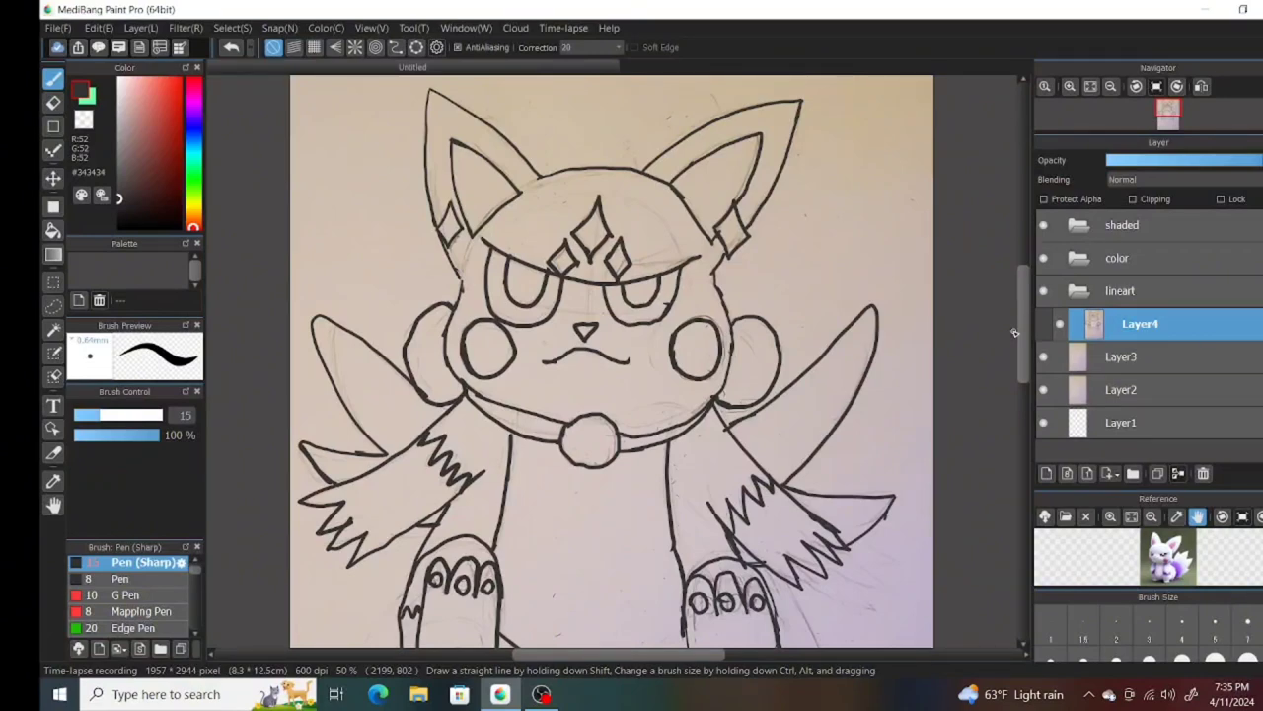
- Trace the tail's curved right edge and the lower pointed fur tufts at its tip
{"action": "scroll", "coordinate": [1017, 333], "scroll_direction": "down", "scroll_amount": 5}
{"action": "mouse_move", "coordinate": [775, 210]}
{"action": "left_mouse_down"}
{"action": "mouse_move", "coordinate": [829, 371]}
{"action": "mouse_move", "coordinate": [802, 422]}
{"action": "mouse_move", "coordinate": [572, 629]}
{"action": "mouse_move", "coordinate": [568, 647]}
{"action": "left_mouse_up"}
{"action": "scroll", "coordinate": [569, 647], "scroll_direction": "down", "scroll_amount": 3}
{"action": "left_click_drag", "start_coordinate": [553, 360], "coordinate": [559, 481]}
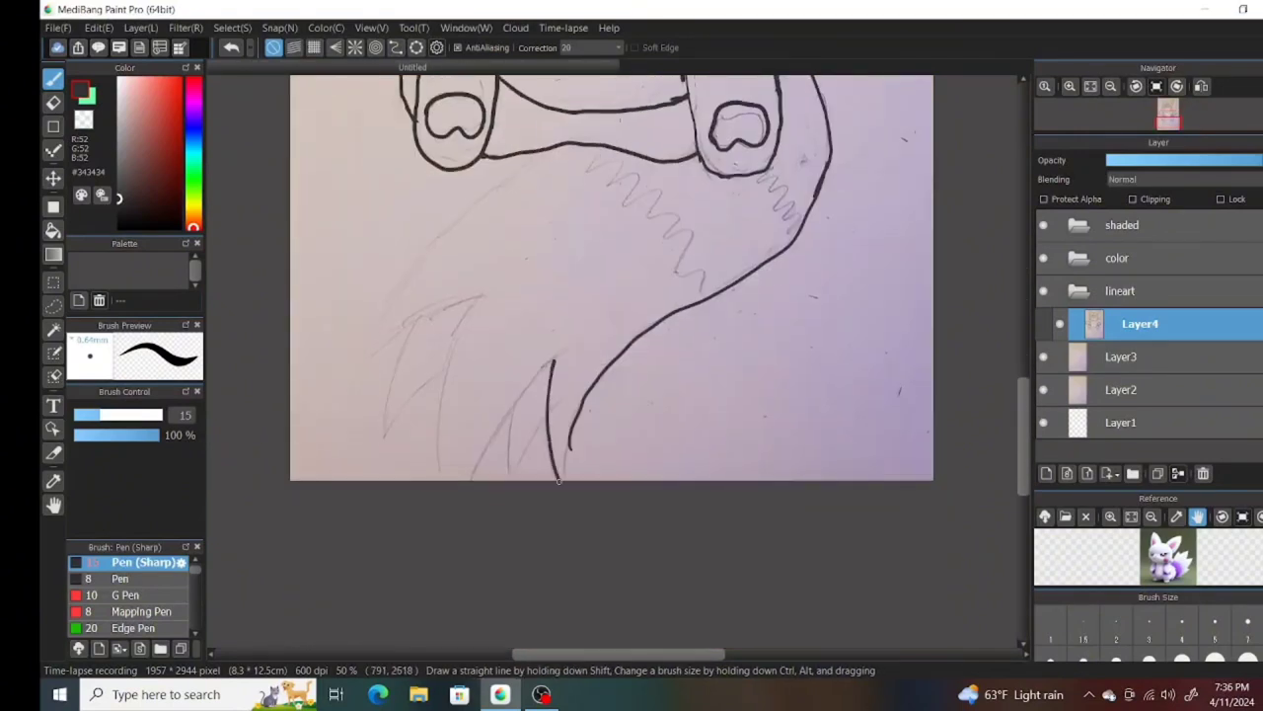
{"action": "left_click_drag", "start_coordinate": [575, 426], "coordinate": [565, 481]}
{"action": "left_click_drag", "start_coordinate": [554, 364], "coordinate": [465, 480]}
{"action": "mouse_move", "coordinate": [475, 298]}
{"action": "left_mouse_down"}
{"action": "mouse_move", "coordinate": [461, 326]}
{"action": "mouse_move", "coordinate": [457, 480]}
{"action": "left_mouse_up"}
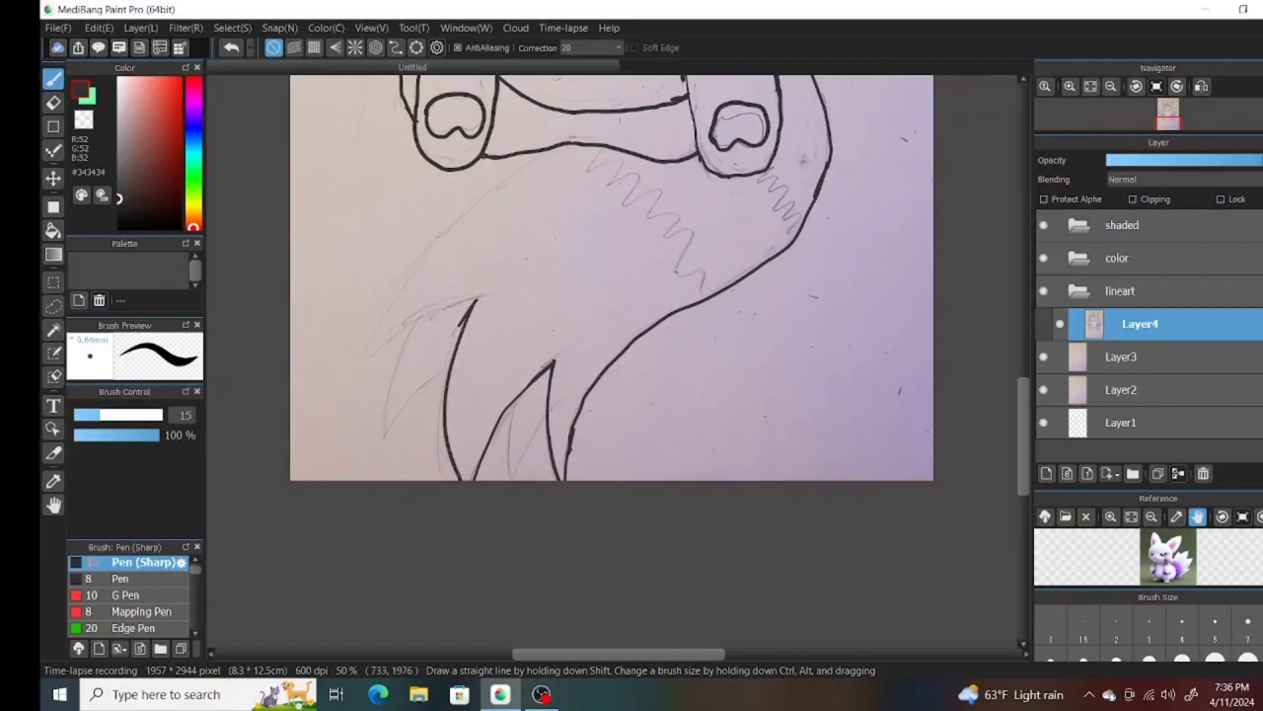
- Trace the tail's left edge with its remaining fur tufts and the two zigzag fur lines across the tail
{"action": "mouse_move", "coordinate": [533, 158]}
{"action": "left_mouse_down"}
{"action": "mouse_move", "coordinate": [367, 337]}
{"action": "mouse_move", "coordinate": [471, 301]}
{"action": "mouse_move", "coordinate": [380, 444]}
{"action": "left_mouse_up"}
{"action": "left_click_drag", "start_coordinate": [380, 444], "coordinate": [449, 365]}
{"action": "left_click_drag", "start_coordinate": [518, 398], "coordinate": [511, 472]}
{"action": "left_click_drag", "start_coordinate": [511, 472], "coordinate": [547, 408]}
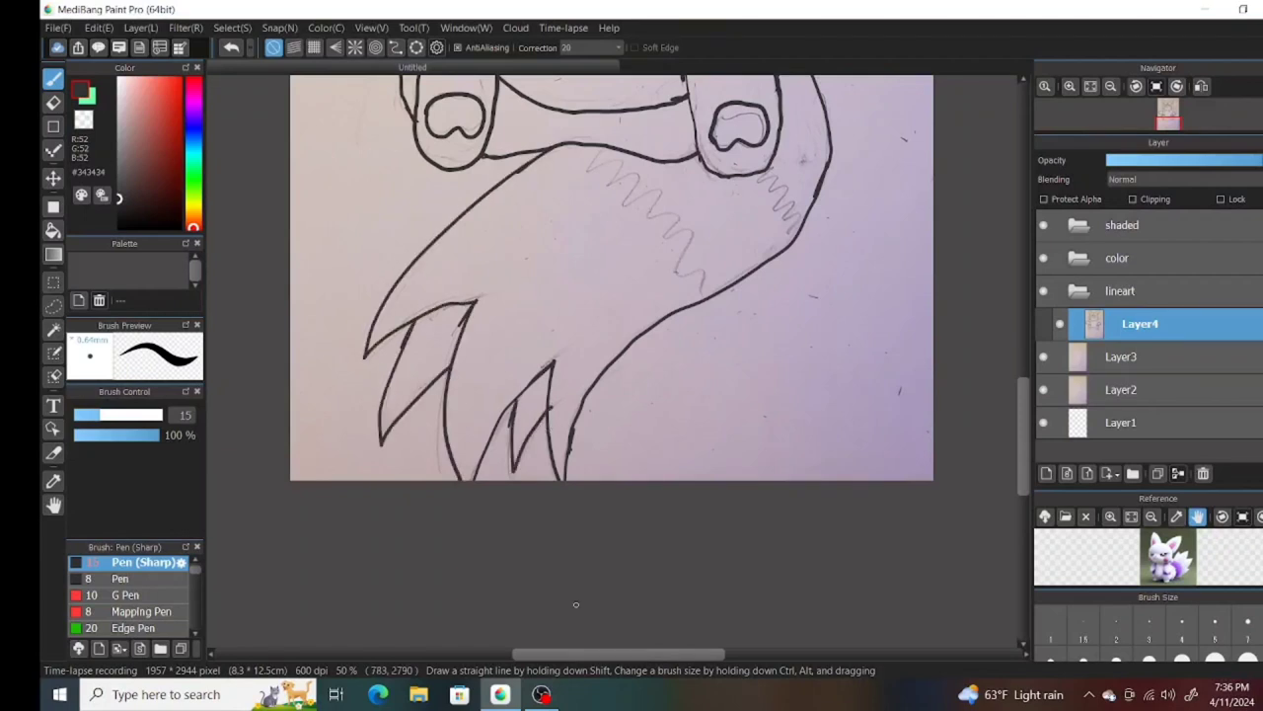
{"action": "mouse_move", "coordinate": [589, 163]}
{"action": "left_mouse_down"}
{"action": "mouse_move", "coordinate": [633, 188]}
{"action": "mouse_move", "coordinate": [709, 293]}
{"action": "left_mouse_up"}
{"action": "left_click_drag", "start_coordinate": [758, 163], "coordinate": [804, 229]}
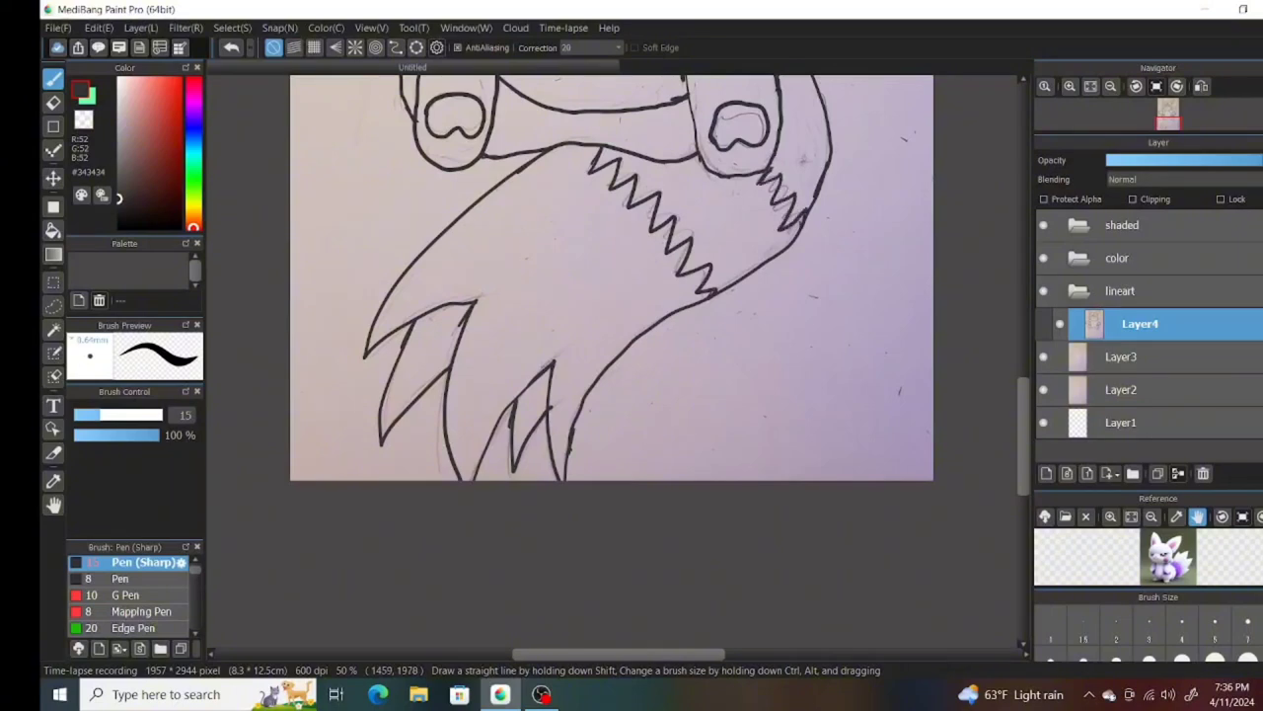
- Draw zigzag fur lines across the tips of both ears
{"action": "scroll", "coordinate": [656, 361], "scroll_direction": "up", "scroll_amount": 9}
{"action": "scroll", "coordinate": [656, 360], "scroll_direction": "down", "scroll_amount": 3}
{"action": "scroll", "coordinate": [656, 360], "scroll_direction": "up", "scroll_amount": 2}
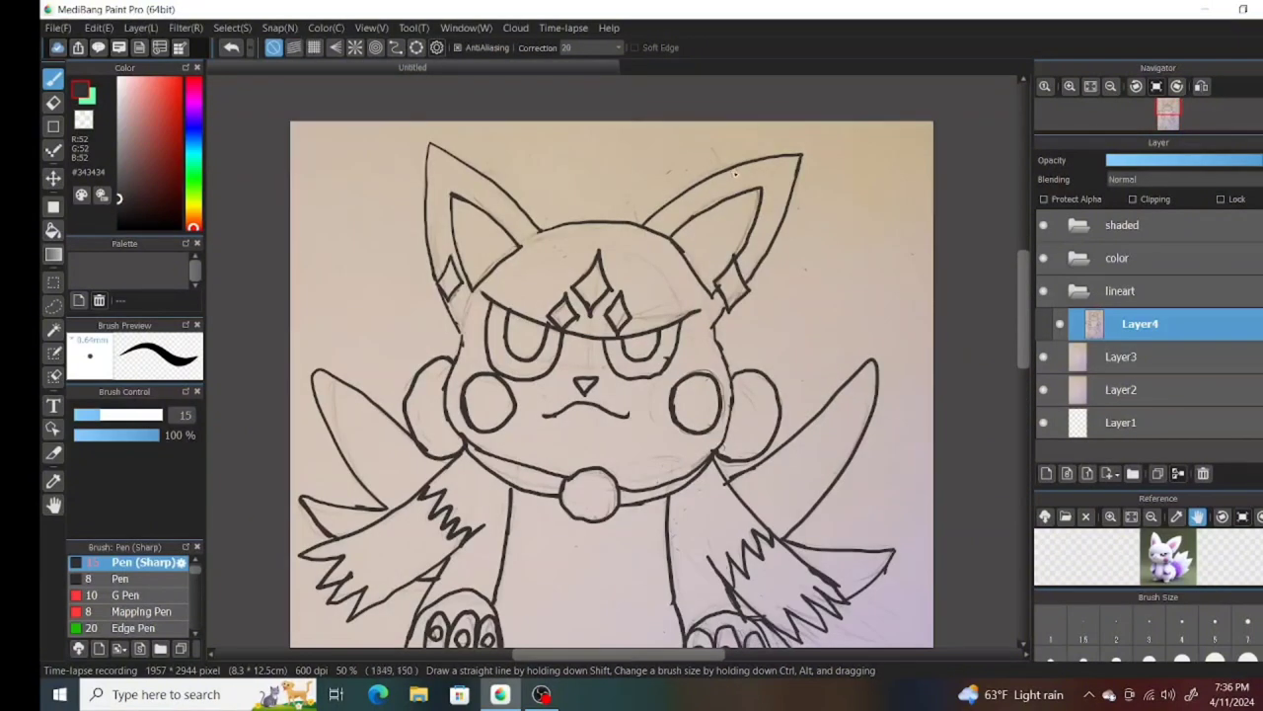
{"action": "mouse_move", "coordinate": [739, 168]}
{"action": "left_mouse_down"}
{"action": "mouse_move", "coordinate": [732, 198]}
{"action": "mouse_move", "coordinate": [782, 229]}
{"action": "left_mouse_up"}
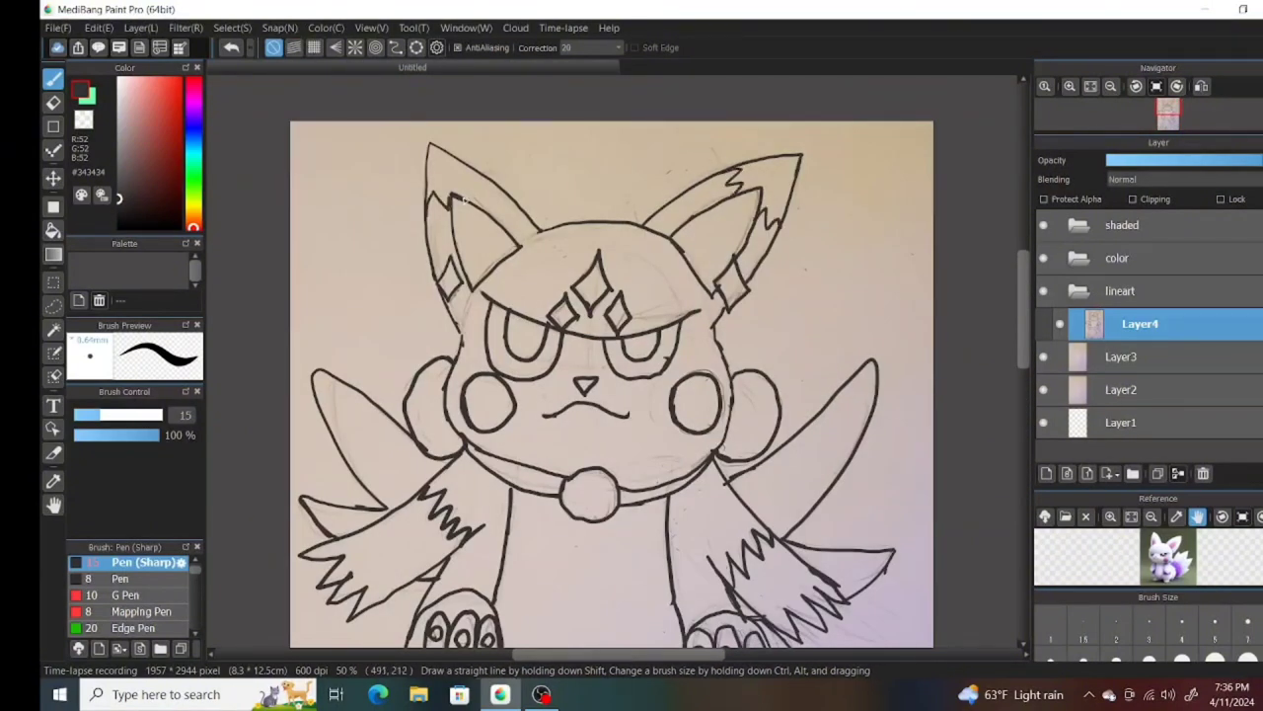
{"action": "left_click_drag", "start_coordinate": [460, 202], "coordinate": [491, 184]}
- Duplicate the traced layer Layer4 and rename the copy Layer5
{"action": "left_click", "coordinate": [1091, 86]}
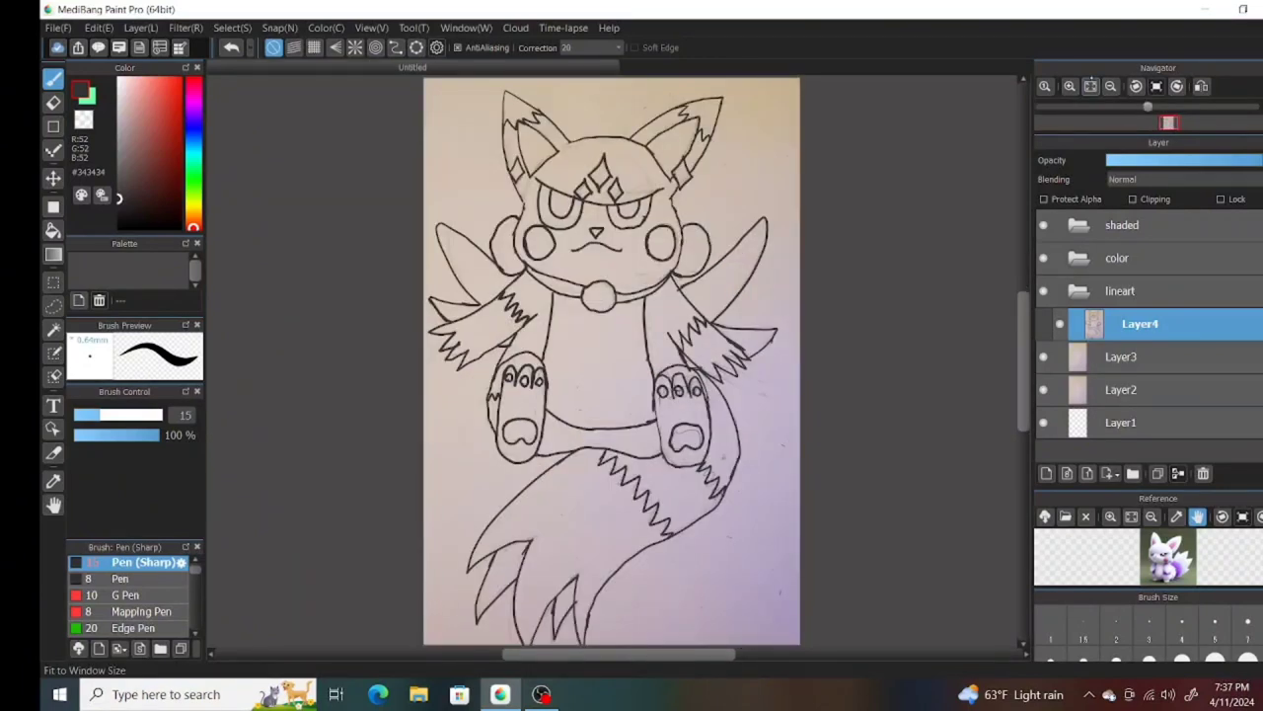
{"action": "left_click", "coordinate": [1157, 474]}
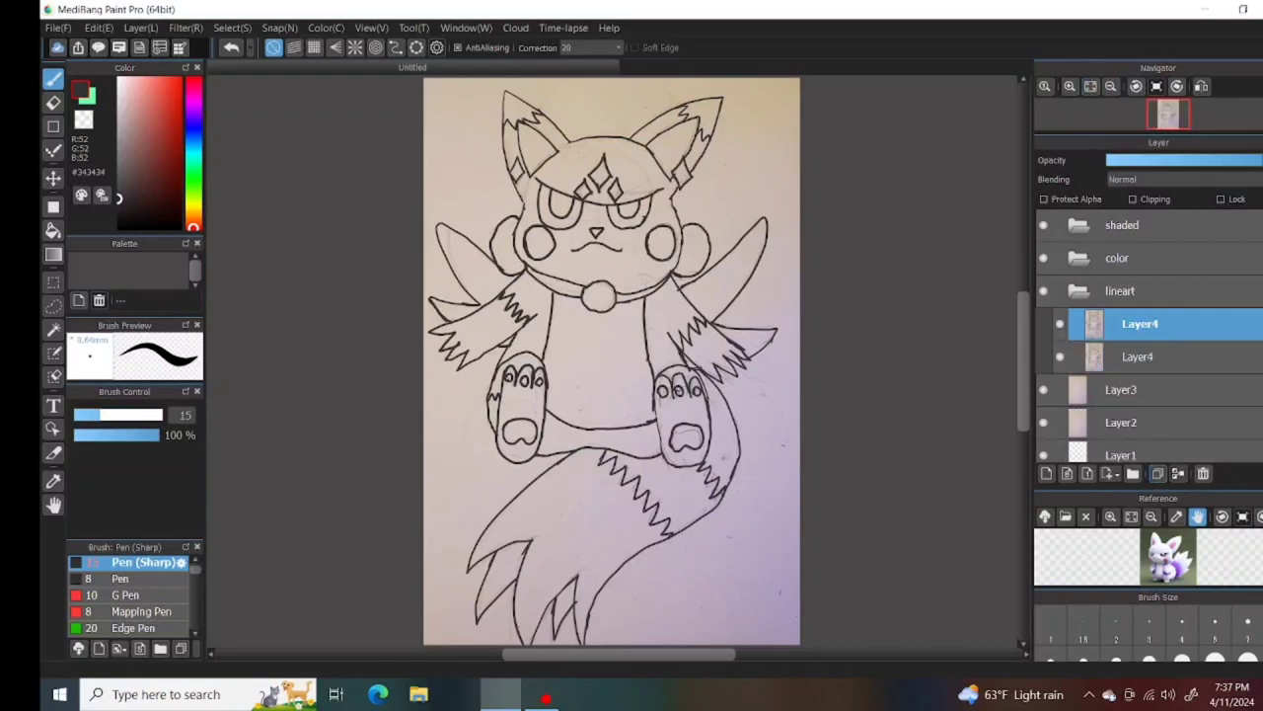
{"action": "double_click", "coordinate": [1140, 323]}
{"action": "left_click", "coordinate": [719, 341]}
{"action": "key", "text": "BackSpace"}
{"action": "left_click", "coordinate": [290, 676]}
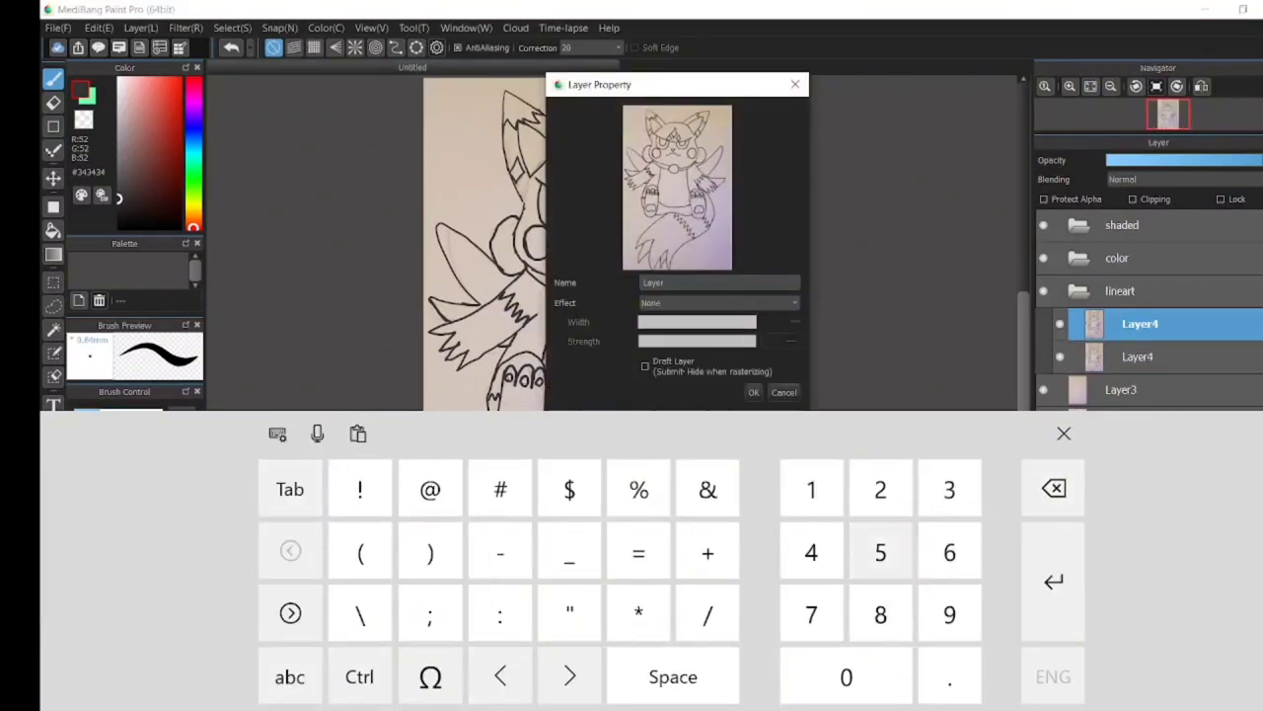
{"action": "type", "text": "5"}
{"action": "key", "text": "Return"}
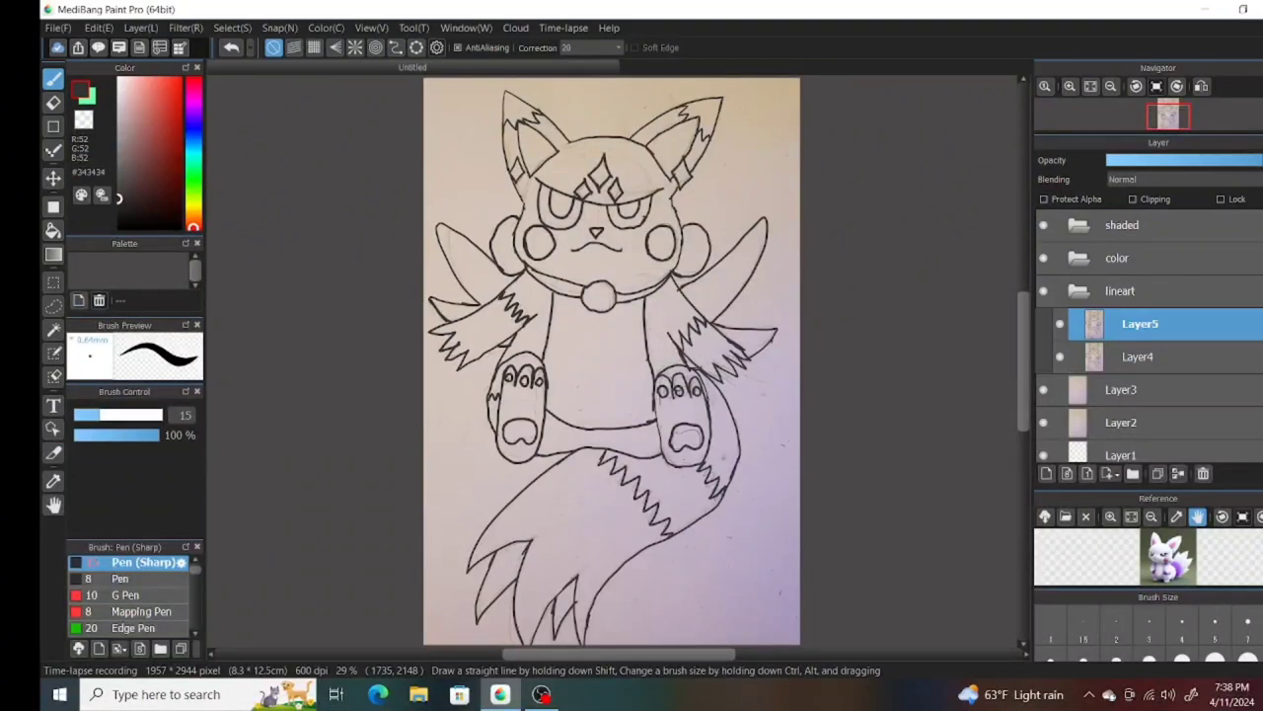
- Extract the dark line art on Layer5 from its paper background, with the sketch layers below it hidden
{"action": "left_click", "coordinate": [140, 27]}
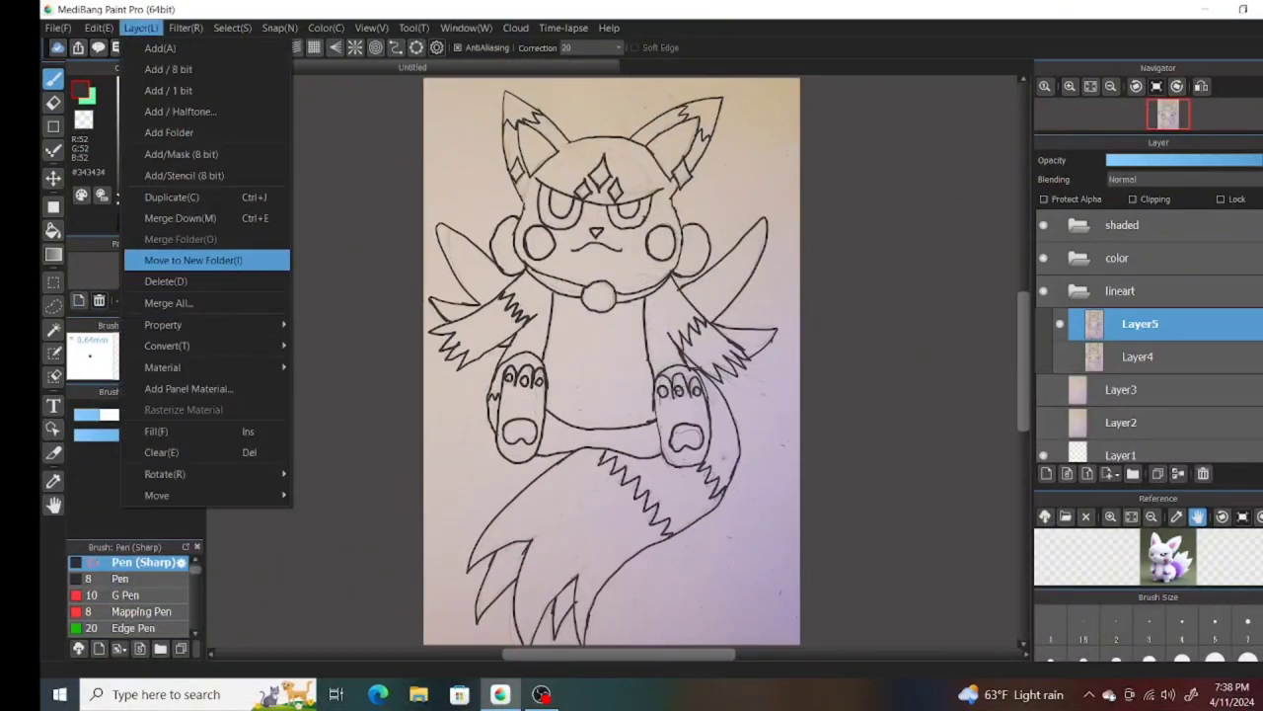
{"action": "mouse_move", "coordinate": [186, 27]}
{"action": "left_click", "coordinate": [229, 325]}
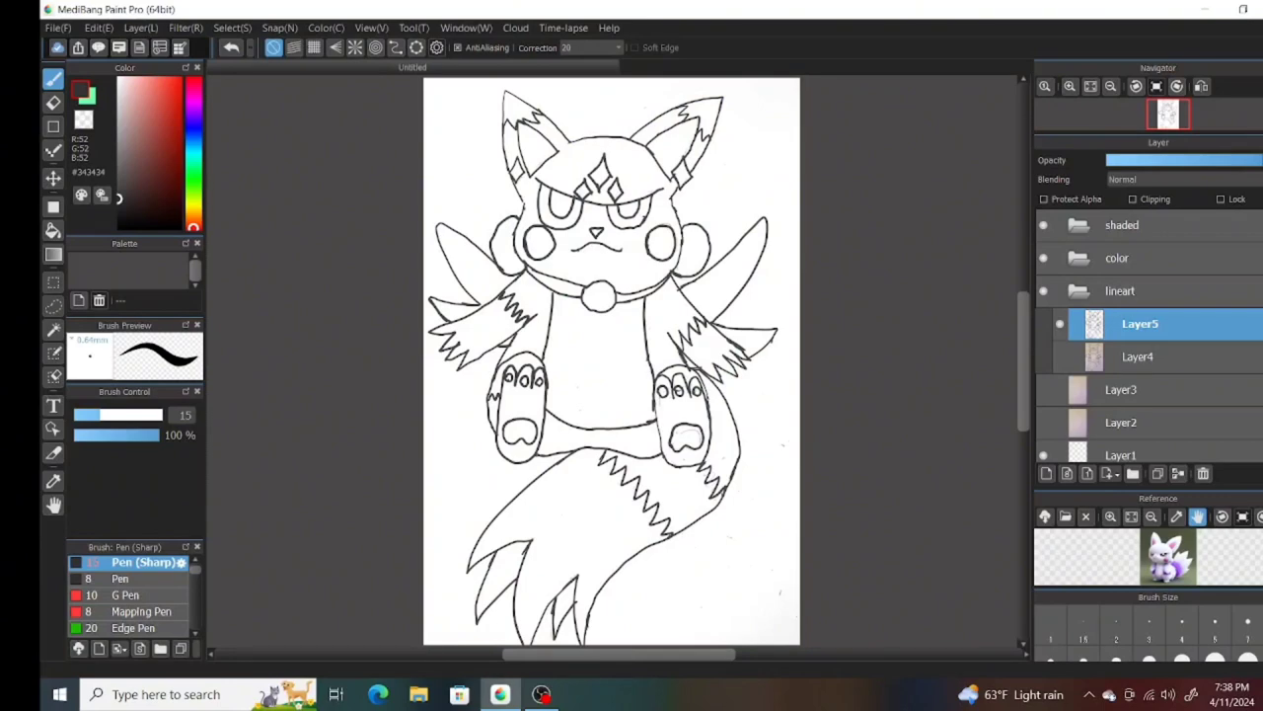
- Duplicate Layer5, rename the copy Layer6 and move it into the color folder
{"action": "left_click", "coordinate": [1158, 474]}
{"action": "double_click", "coordinate": [1139, 324]}
{"action": "left_click", "coordinate": [699, 282]}
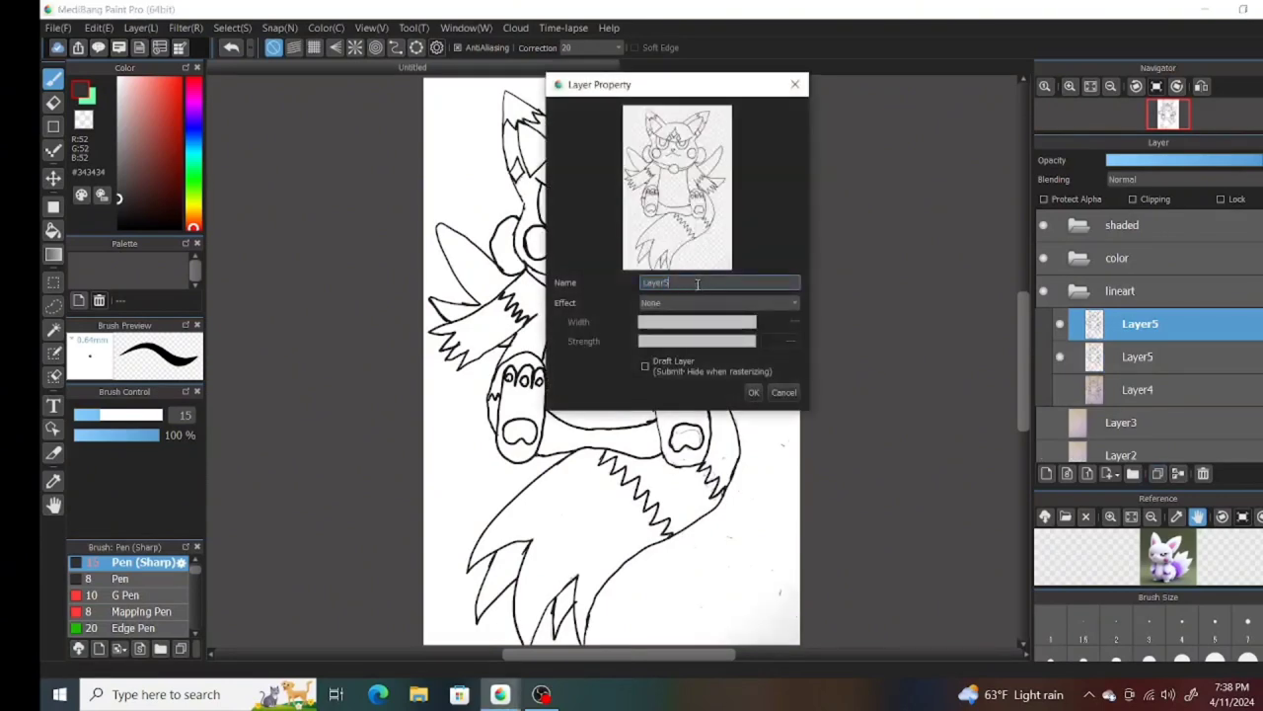
{"action": "left_click", "coordinate": [1016, 488]}
{"action": "left_click", "coordinate": [290, 676]}
{"action": "left_click", "coordinate": [949, 551]}
{"action": "left_click", "coordinate": [753, 392]}
{"action": "left_click_drag", "start_coordinate": [1140, 324], "coordinate": [1120, 259]}
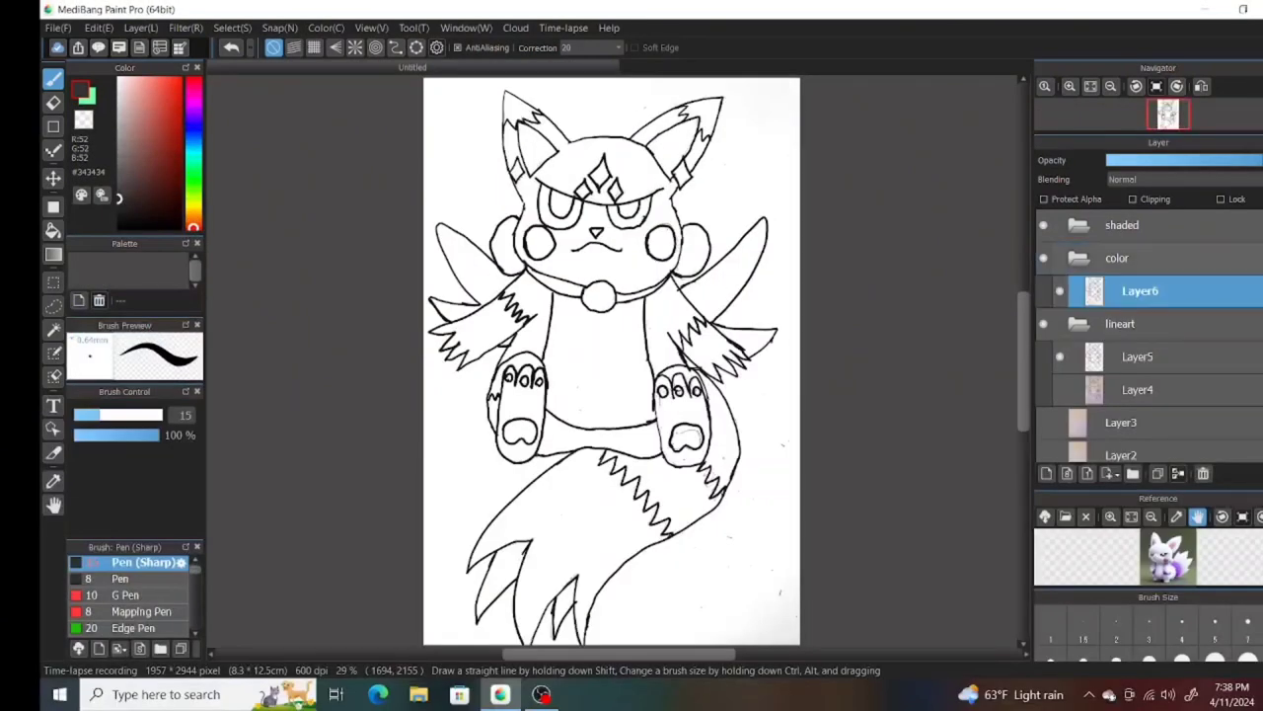
- Add an empty layer above Layer6 in the color folder and name it Layer7
{"action": "left_click", "coordinate": [1047, 474]}
{"action": "double_click", "coordinate": [1143, 291]}
{"action": "left_click", "coordinate": [709, 281]}
{"action": "double_click", "coordinate": [1017, 487]}
{"action": "left_click", "coordinate": [291, 676]}
{"action": "left_click", "coordinate": [816, 612]}
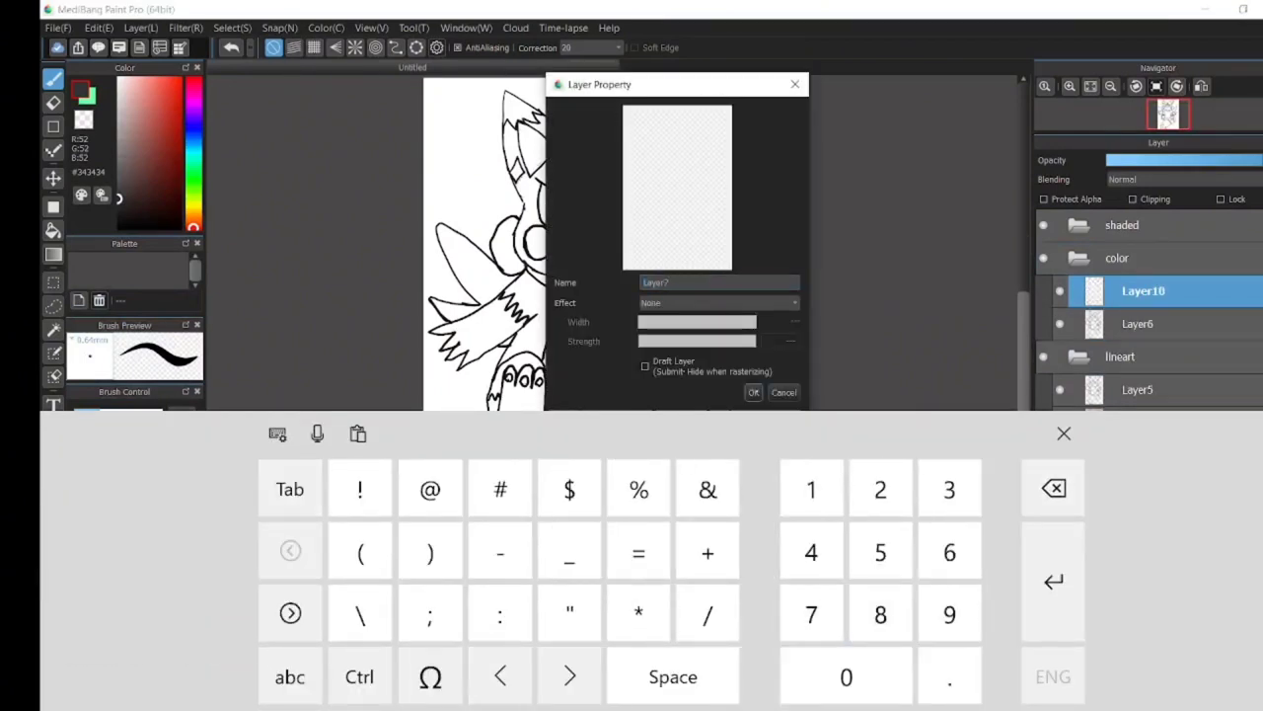
{"action": "left_click", "coordinate": [753, 393]}
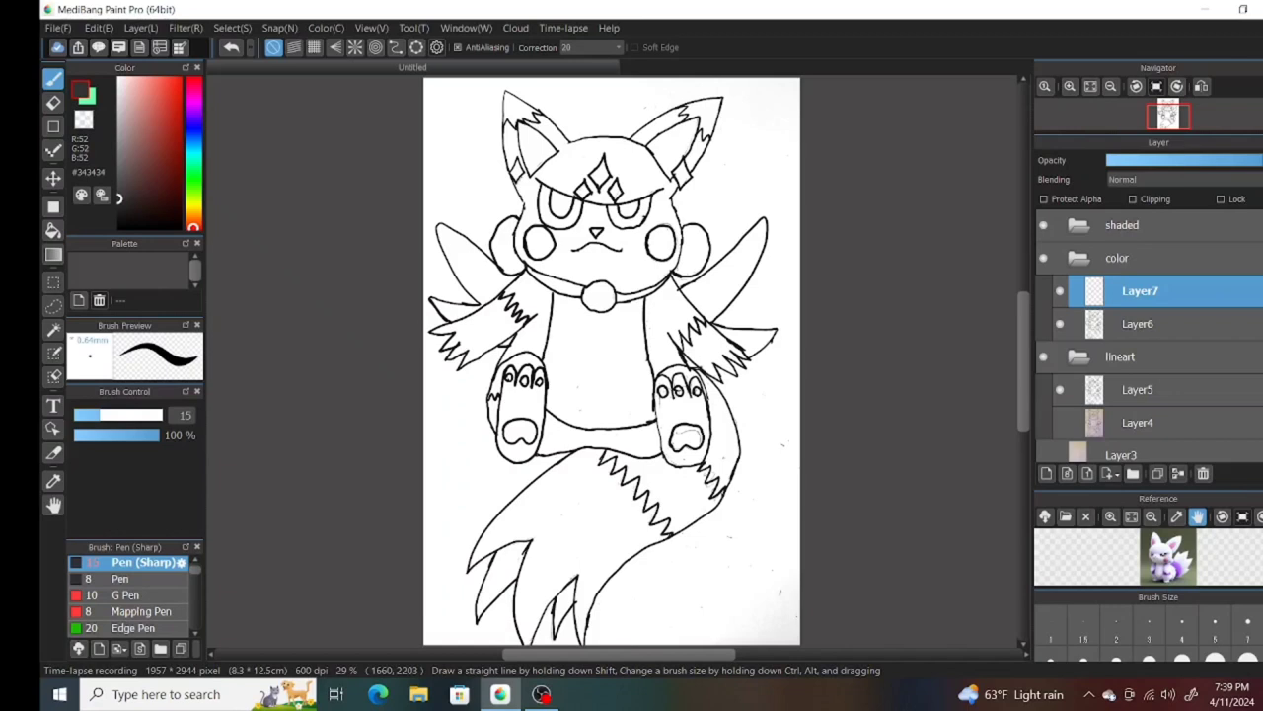
- Sample purple #B568F2 from the reference image, and draw lines in sampled near-black #121212 closing the inner edges of both upper arms
{"action": "left_click", "coordinate": [1177, 517]}
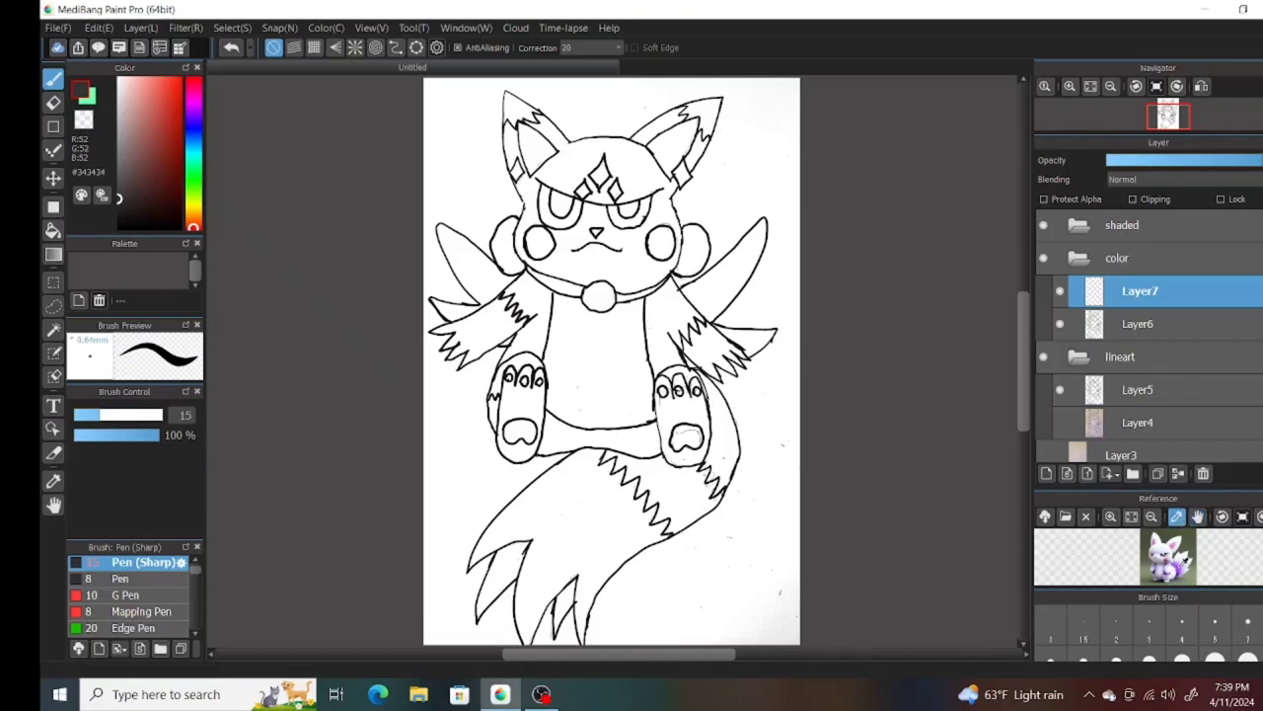
{"action": "left_click", "coordinate": [1181, 568]}
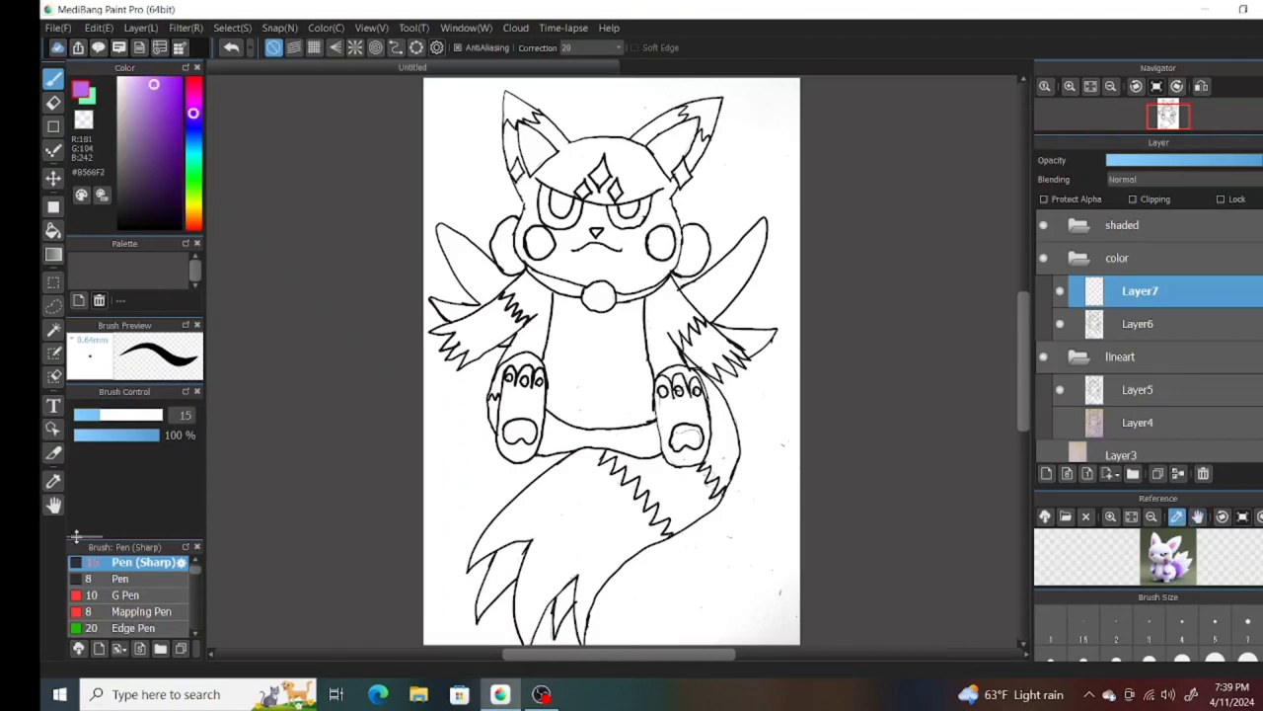
{"action": "left_click", "coordinate": [53, 480]}
{"action": "left_click", "coordinate": [92, 98]}
{"action": "left_click", "coordinate": [506, 124]}
{"action": "left_click", "coordinate": [53, 79]}
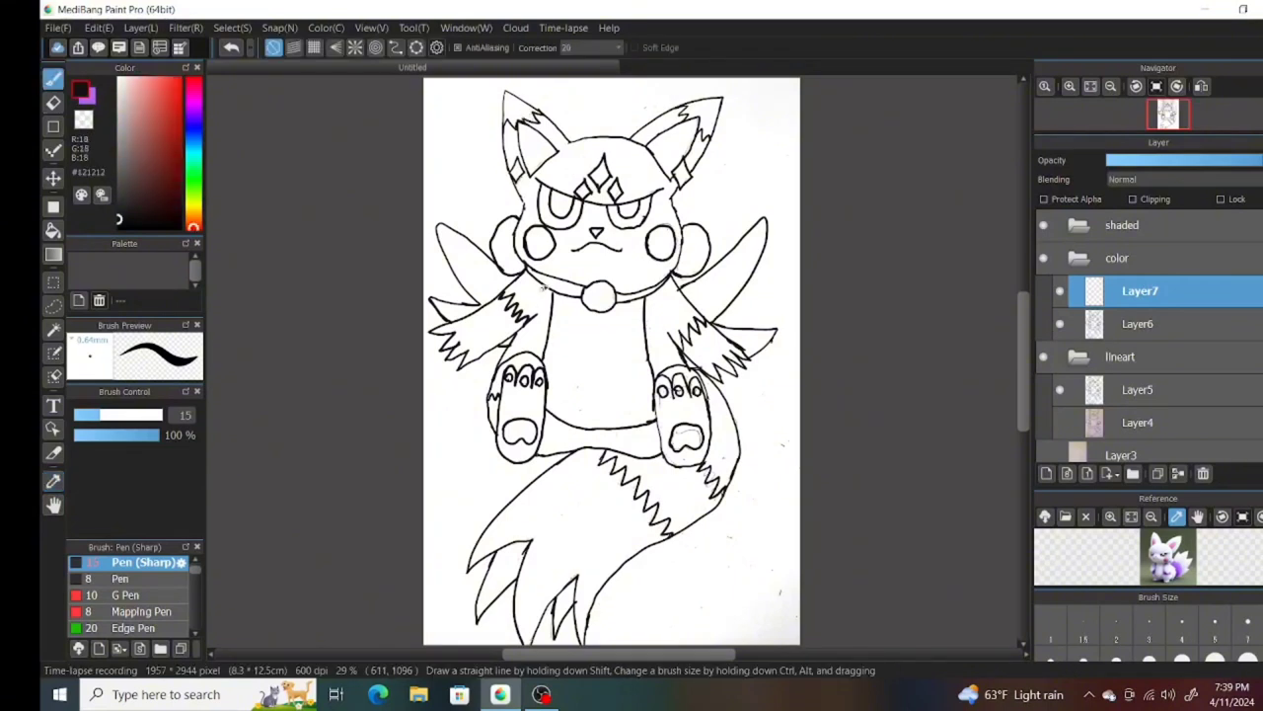
{"action": "left_click_drag", "start_coordinate": [545, 287], "coordinate": [538, 318]}
{"action": "left_click_drag", "start_coordinate": [654, 289], "coordinate": [676, 342]}
- Fill the upper arms, the tops of both feet, the tail band and the collar's round bead with purple #B568F2
{"action": "left_click", "coordinate": [94, 98]}
{"action": "left_click", "coordinate": [53, 229]}
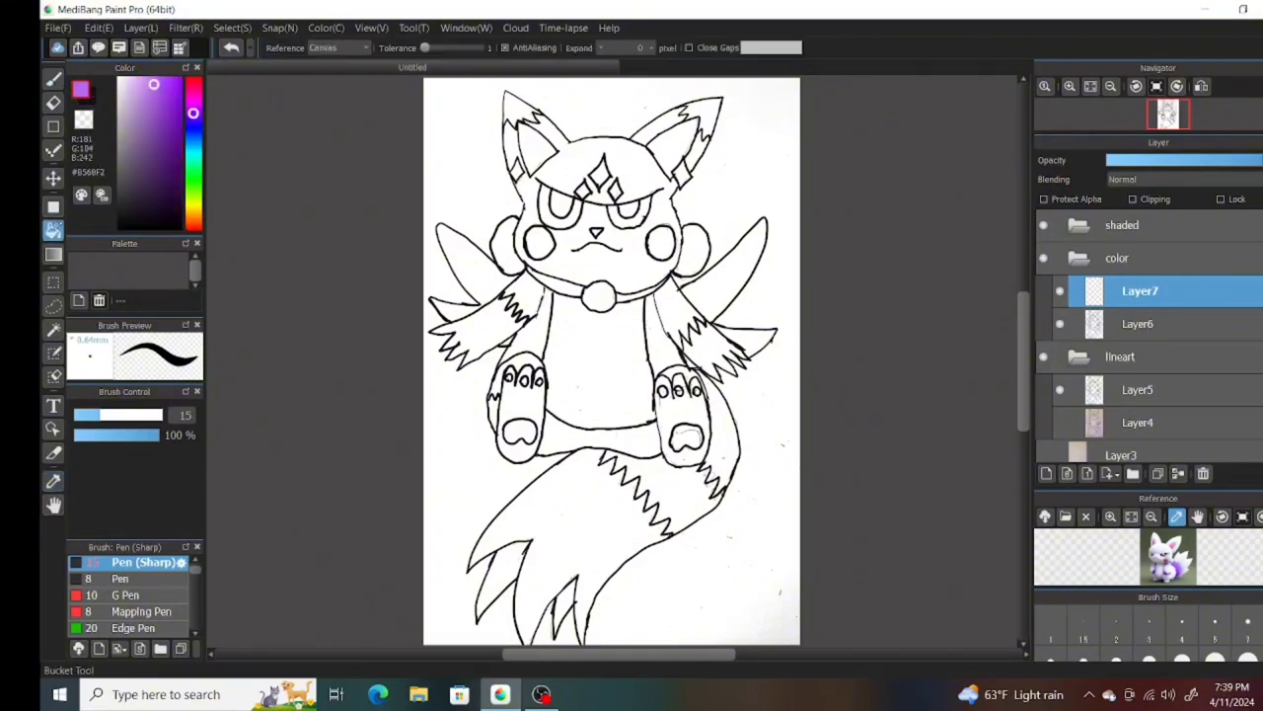
{"action": "left_click", "coordinate": [679, 314]}
{"action": "left_click", "coordinate": [523, 296]}
{"action": "left_click", "coordinate": [508, 373]}
{"action": "left_click", "coordinate": [681, 373]}
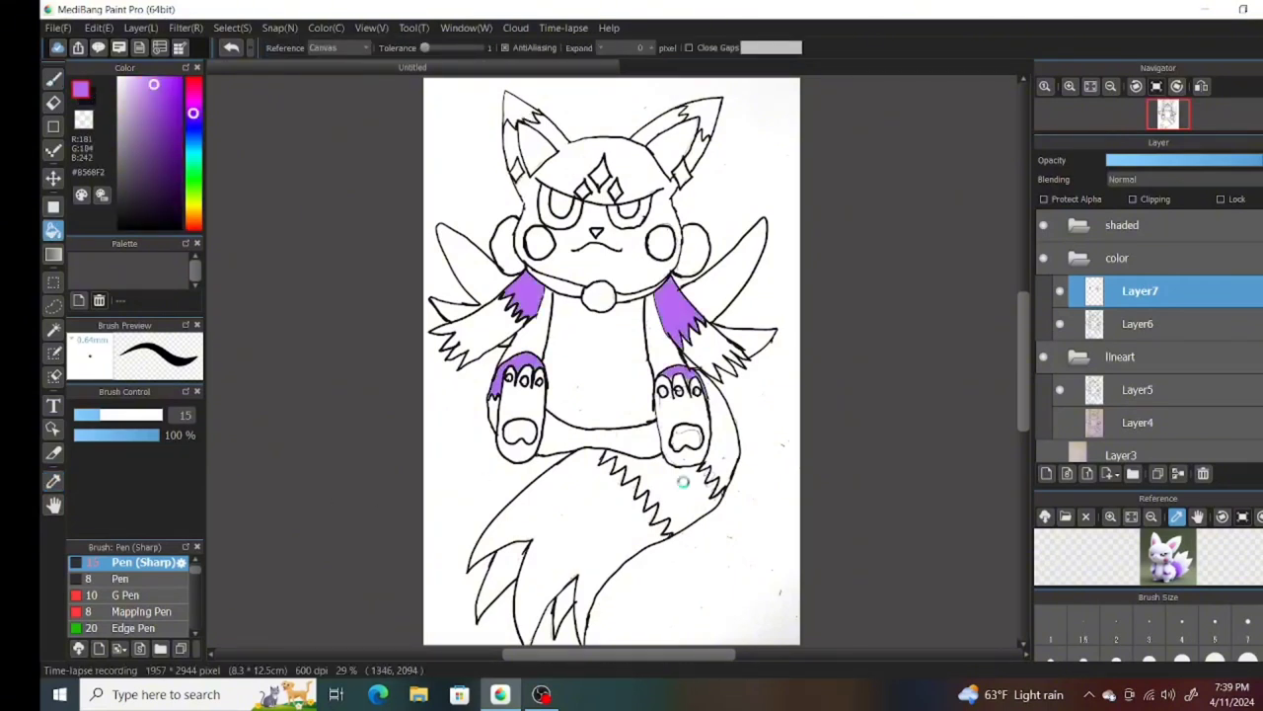
{"action": "left_click", "coordinate": [679, 482]}
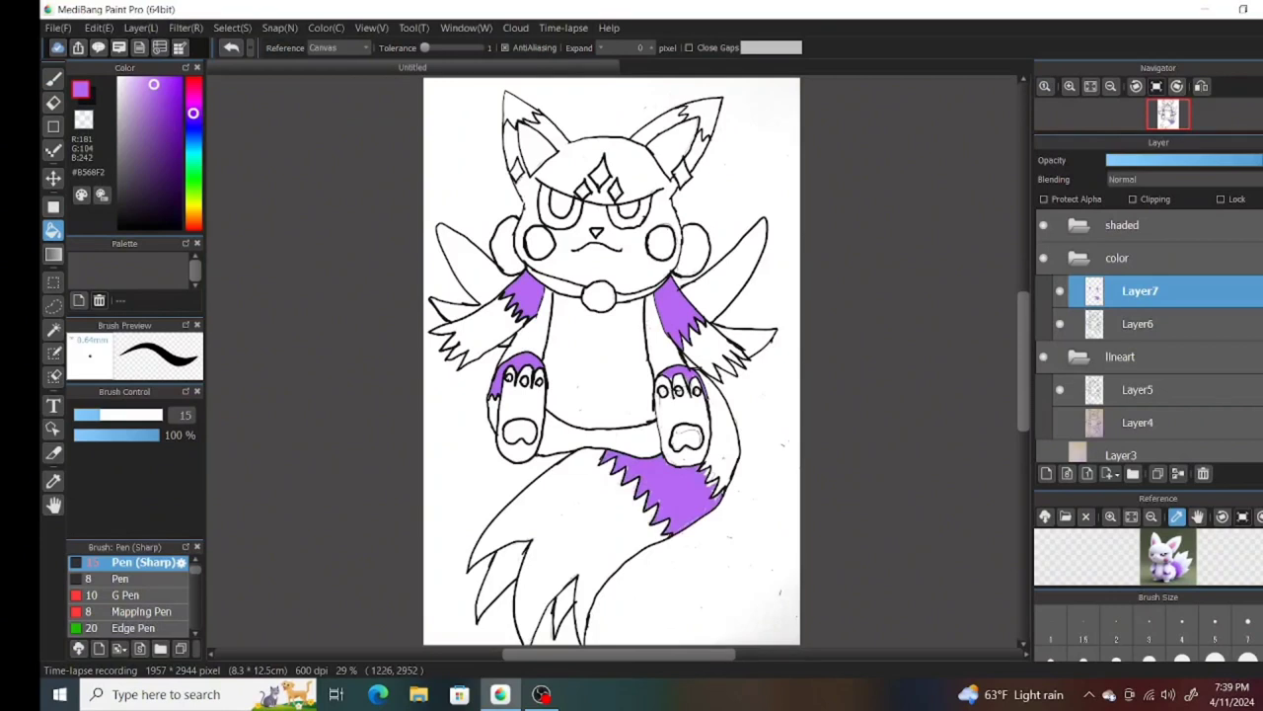
{"action": "left_click", "coordinate": [599, 296]}
- Fill both cheeks and the right ear's diamond with pink #EB92CA sampled from the reference image
{"action": "left_click", "coordinate": [53, 481]}
{"action": "mouse_move", "coordinate": [540, 694]}
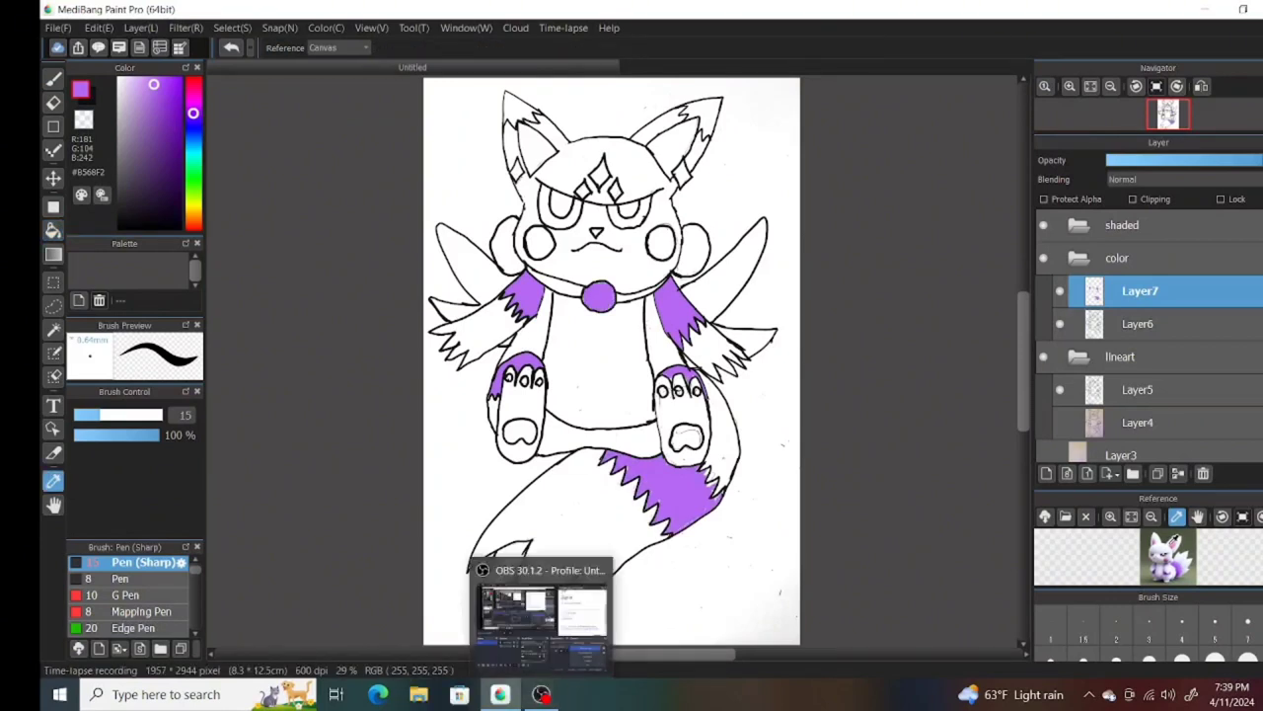
{"action": "left_click", "coordinate": [1175, 541]}
{"action": "left_click", "coordinate": [53, 229]}
{"action": "left_click", "coordinate": [540, 243]}
{"action": "left_click", "coordinate": [660, 243]}
{"action": "left_click", "coordinate": [682, 174]}
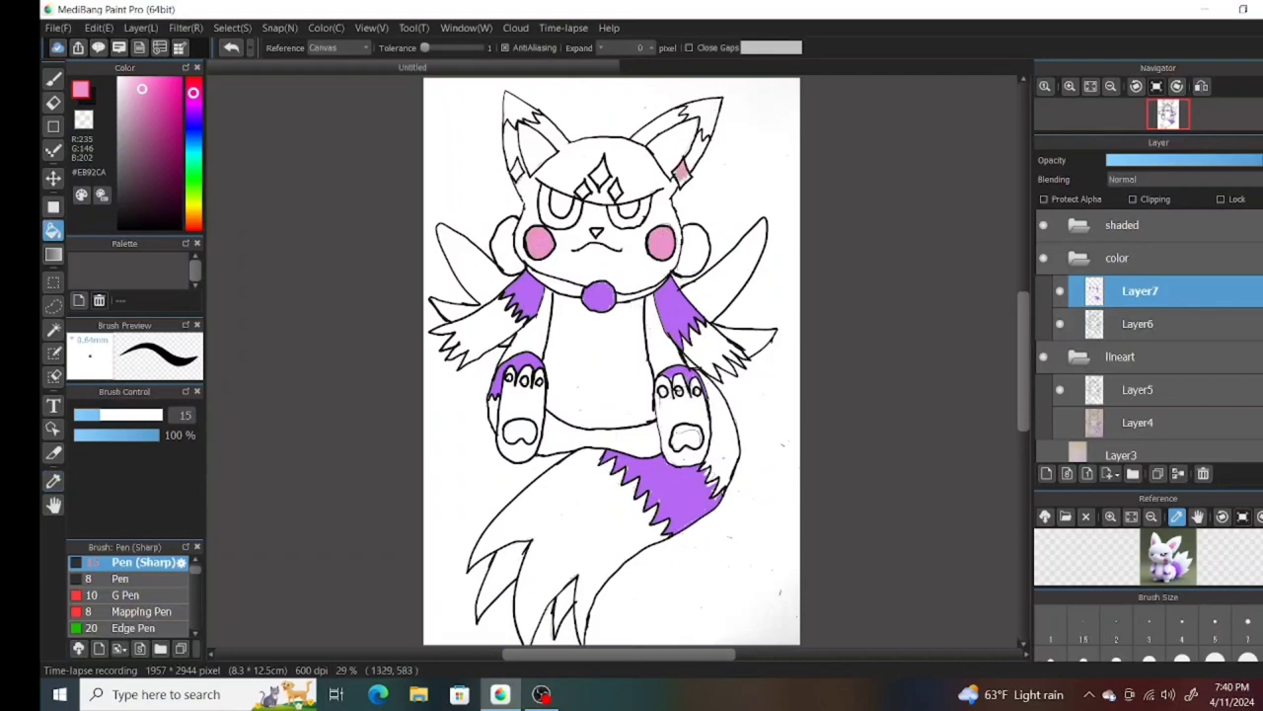
- Fill the diamonds on both ears and the three forehead diamonds with hot pink #FF00A3
{"action": "left_click", "coordinate": [180, 78]}
{"action": "left_click", "coordinate": [681, 173]}
{"action": "left_click", "coordinate": [516, 170]}
{"action": "left_click", "coordinate": [600, 176]}
{"action": "left_click", "coordinate": [616, 190]}
{"action": "left_click", "coordinate": [580, 193]}
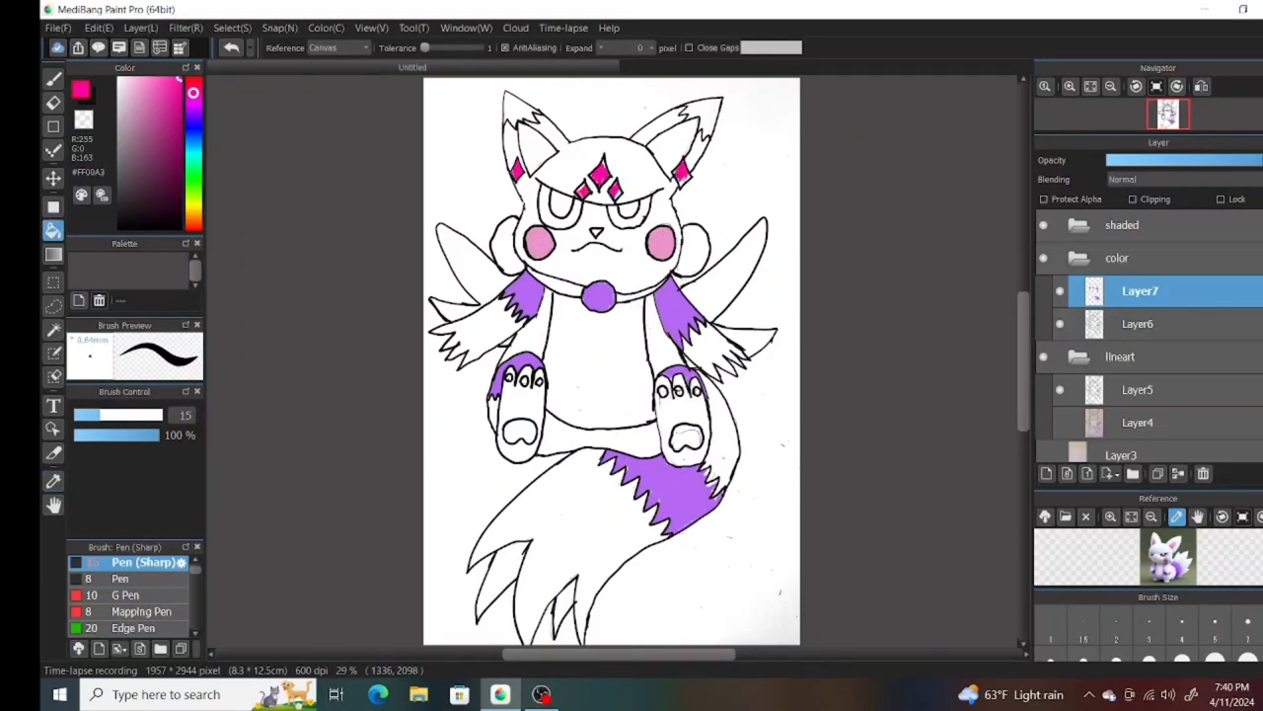
- Refill both cheeks with pink #FC56C0 and fill both ear tips with purple #B568F2
{"action": "left_click", "coordinate": [540, 243]}
{"action": "left_click", "coordinate": [661, 243]}
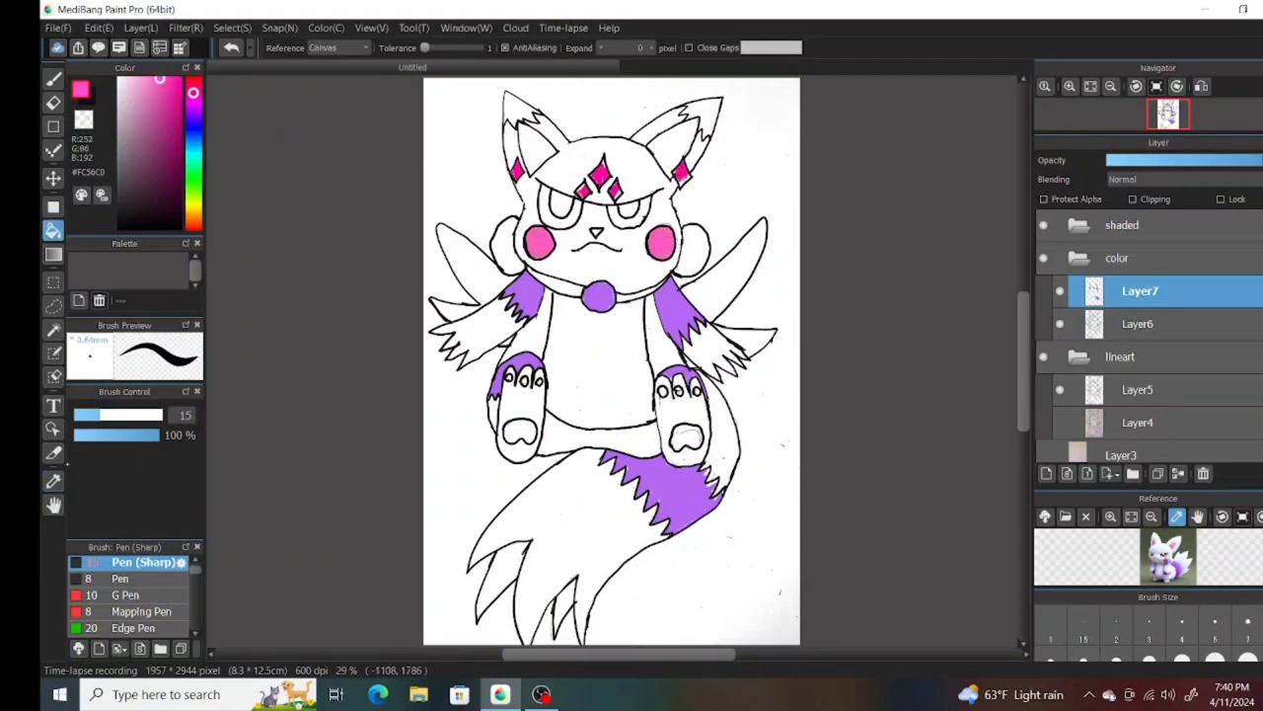
{"action": "left_click", "coordinate": [193, 112]}
{"action": "left_click", "coordinate": [154, 85]}
{"action": "left_click", "coordinate": [518, 109]}
{"action": "left_click", "coordinate": [703, 106]}
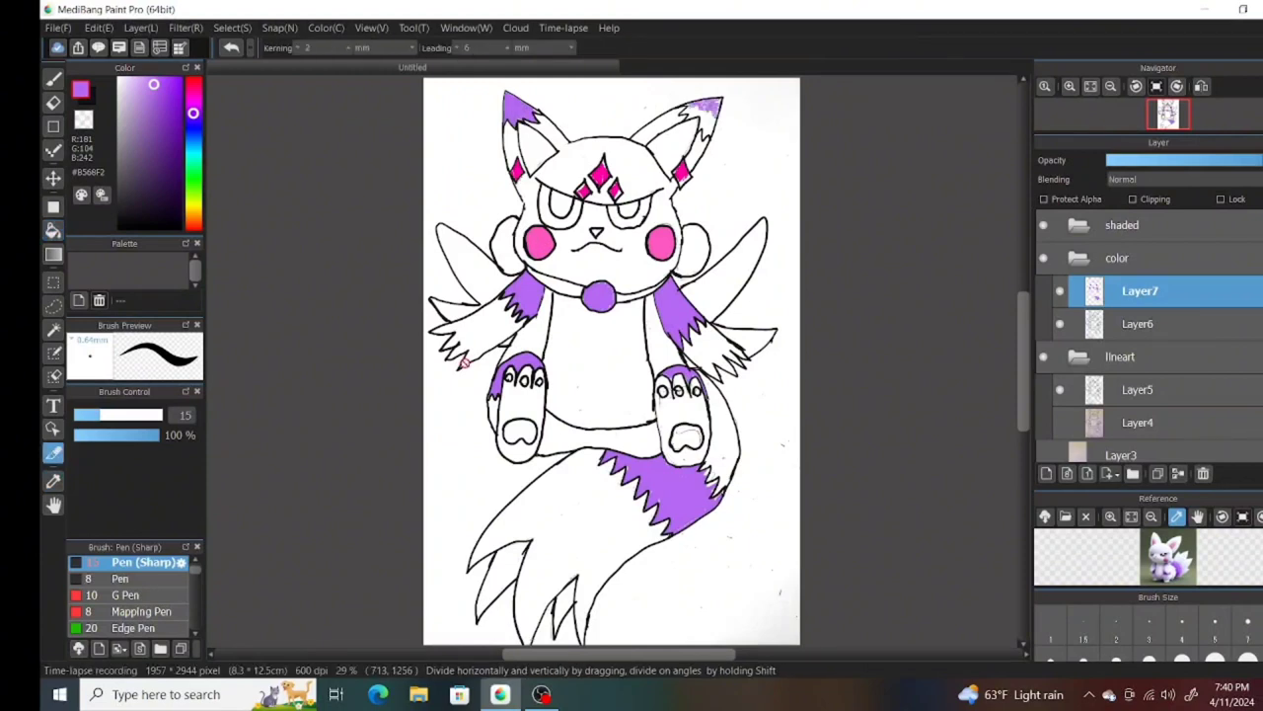
- Fill the inside of both ears with pink #FC56C0
{"action": "left_click", "coordinate": [193, 92]}
{"action": "left_click", "coordinate": [158, 79]}
{"action": "left_click", "coordinate": [540, 150]}
{"action": "left_click", "coordinate": [675, 142]}
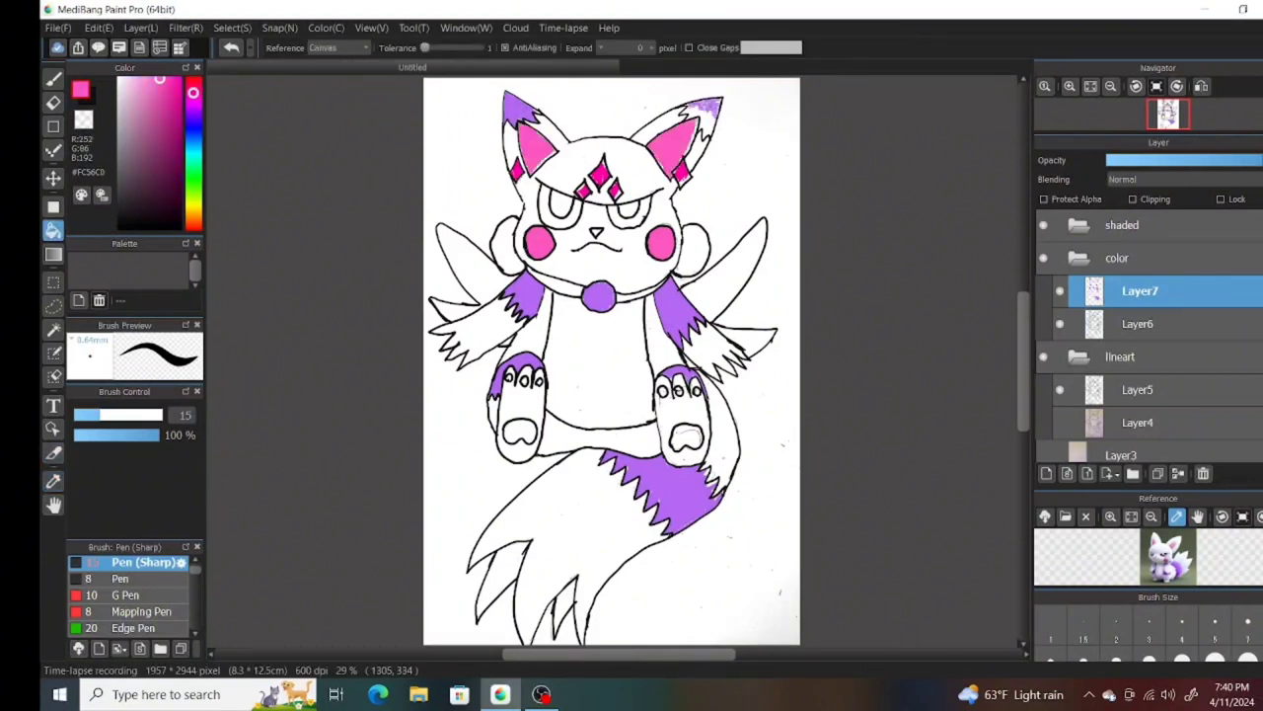
- Fill the wings on both sides with light pink #FFB0E2
{"action": "left_click", "coordinate": [138, 78]}
{"action": "left_click", "coordinate": [726, 278]}
{"action": "left_click", "coordinate": [461, 306]}
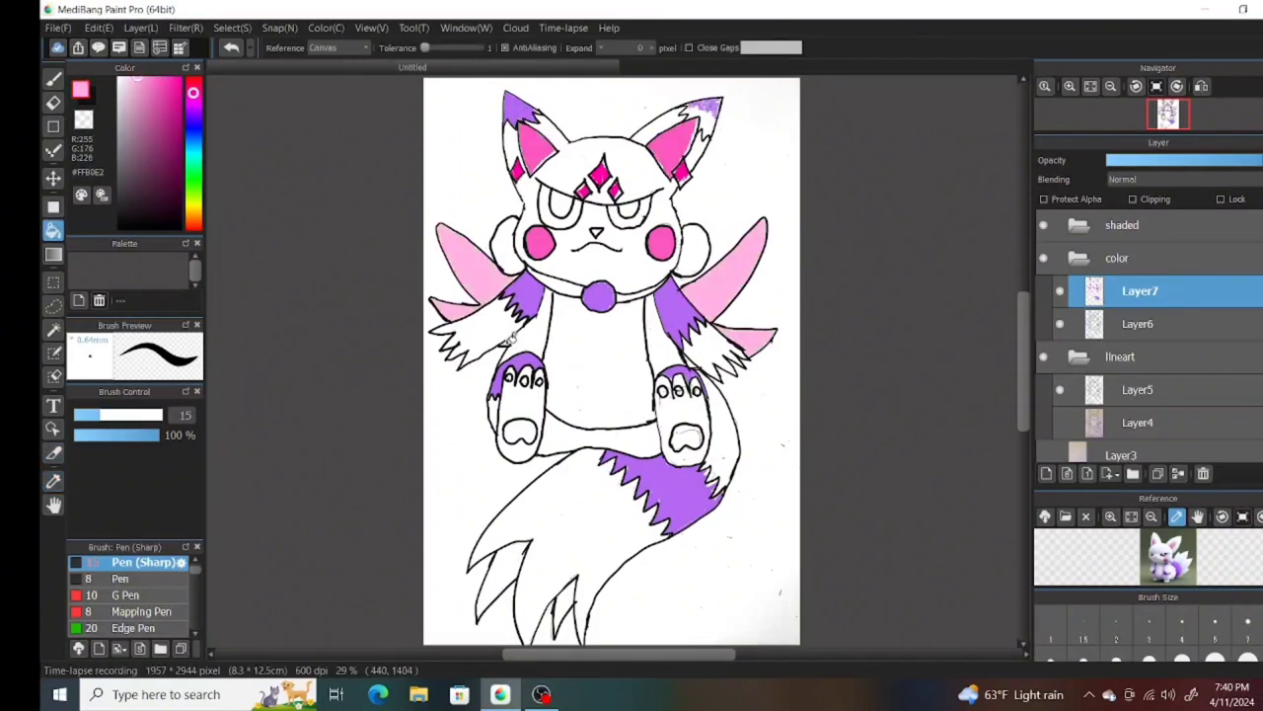
- Fill the sole and toe pads of the feet with pink #FC56C0
{"action": "left_click", "coordinate": [159, 79]}
{"action": "left_click", "coordinate": [685, 436]}
{"action": "left_click", "coordinate": [662, 391]}
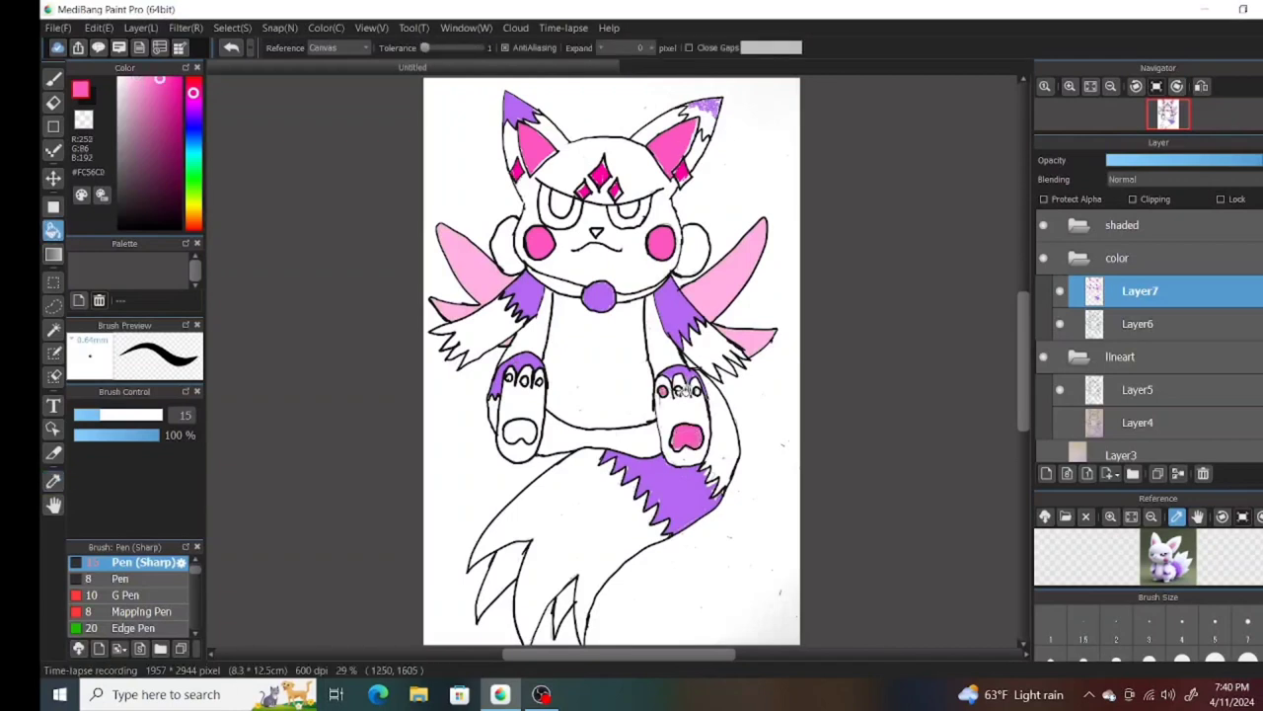
{"action": "left_click", "coordinate": [680, 390]}
{"action": "left_click", "coordinate": [695, 390]}
{"action": "left_click", "coordinate": [518, 427]}
- Clear the reference image and fill the outer rings of both eyes with yellow #FDD500
{"action": "left_click", "coordinate": [1086, 516]}
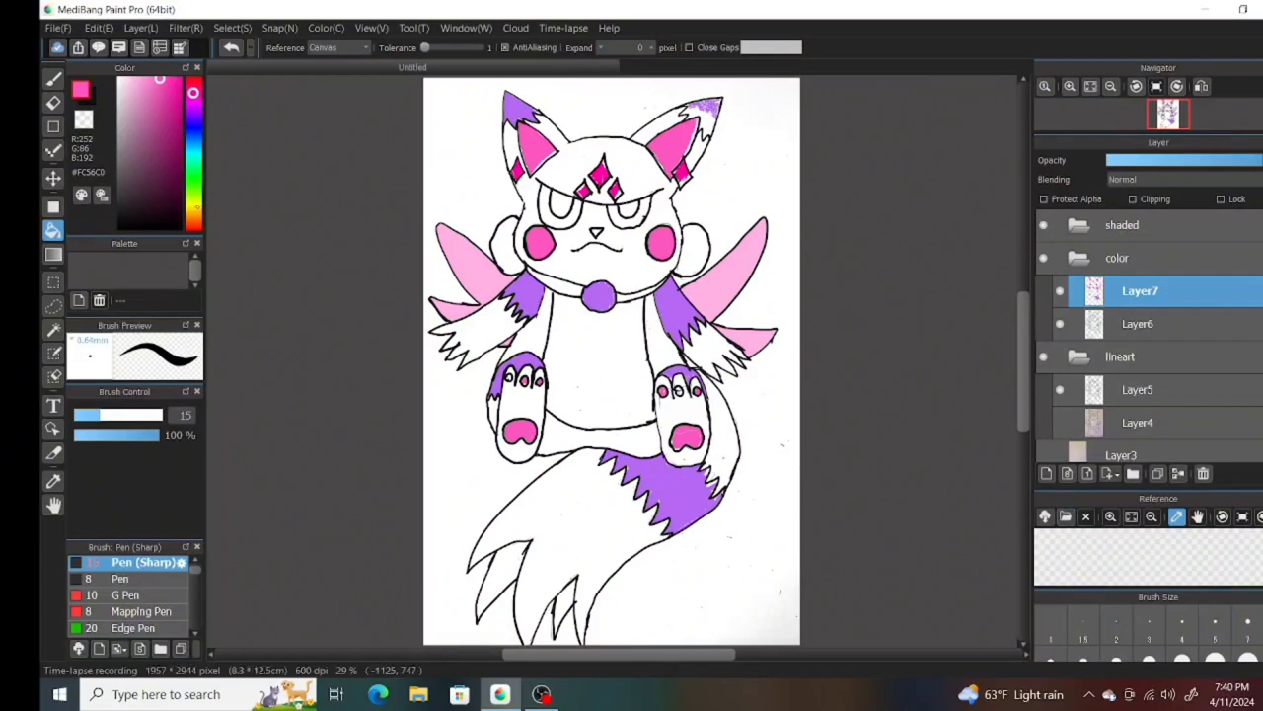
{"action": "left_click", "coordinate": [194, 206]}
{"action": "left_click", "coordinate": [182, 78]}
{"action": "left_click", "coordinate": [193, 208]}
{"action": "left_click", "coordinate": [643, 211]}
{"action": "left_click", "coordinate": [553, 210]}
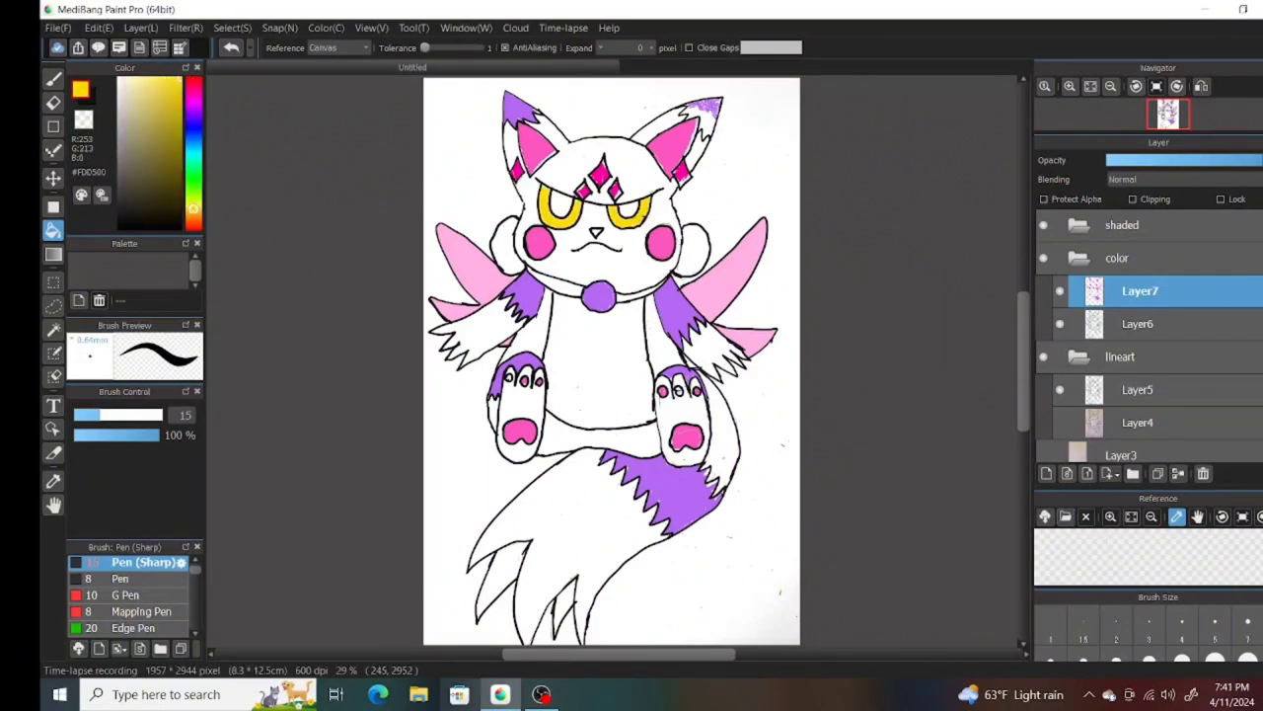
- Set the foreground color to dark gray #343434
{"action": "left_click", "coordinate": [694, 263], "text": "alt"}
{"action": "left_click", "coordinate": [81, 89]}
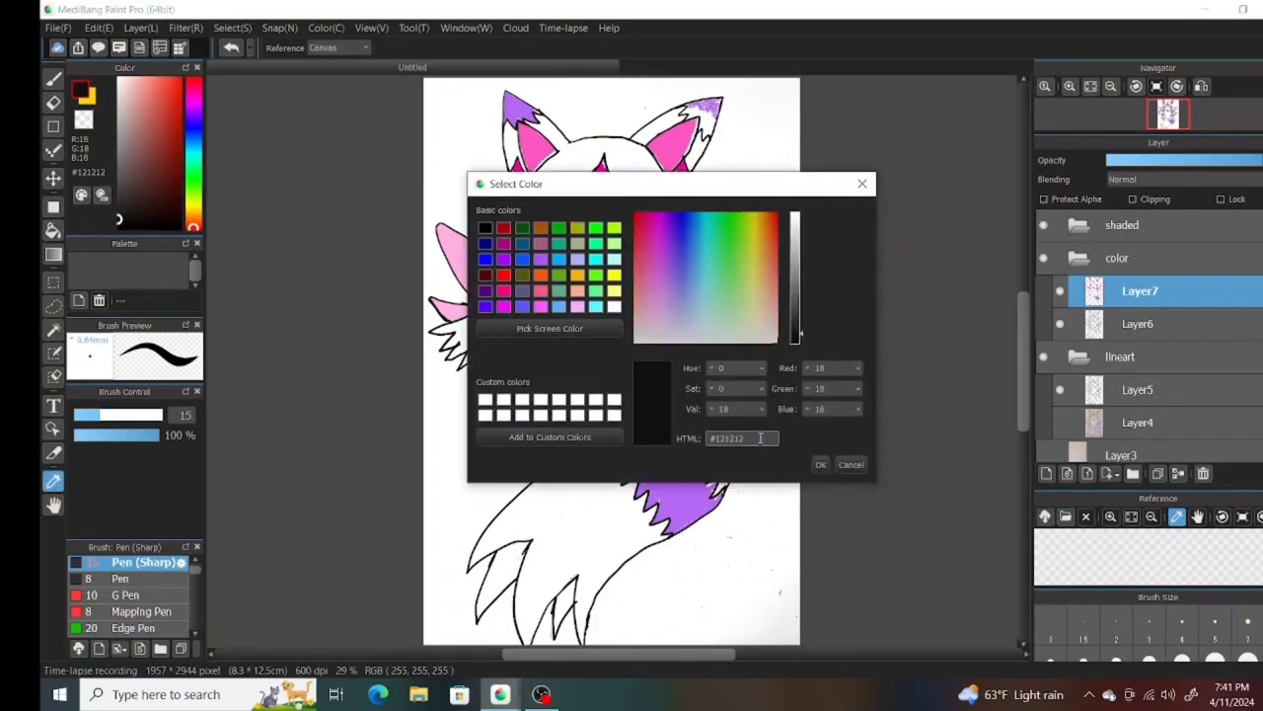
{"action": "left_click", "coordinate": [760, 436]}
{"action": "key", "text": "BackSpace"}
{"action": "key", "text": "BackSpace"}
{"action": "key", "text": "BackSpace"}
{"action": "key", "text": "BackSpace"}
{"action": "key", "text": "BackSpace"}
{"action": "key", "text": "BackSpace"}
{"action": "type", "text": "343434"}
{"action": "left_click", "coordinate": [820, 391]}
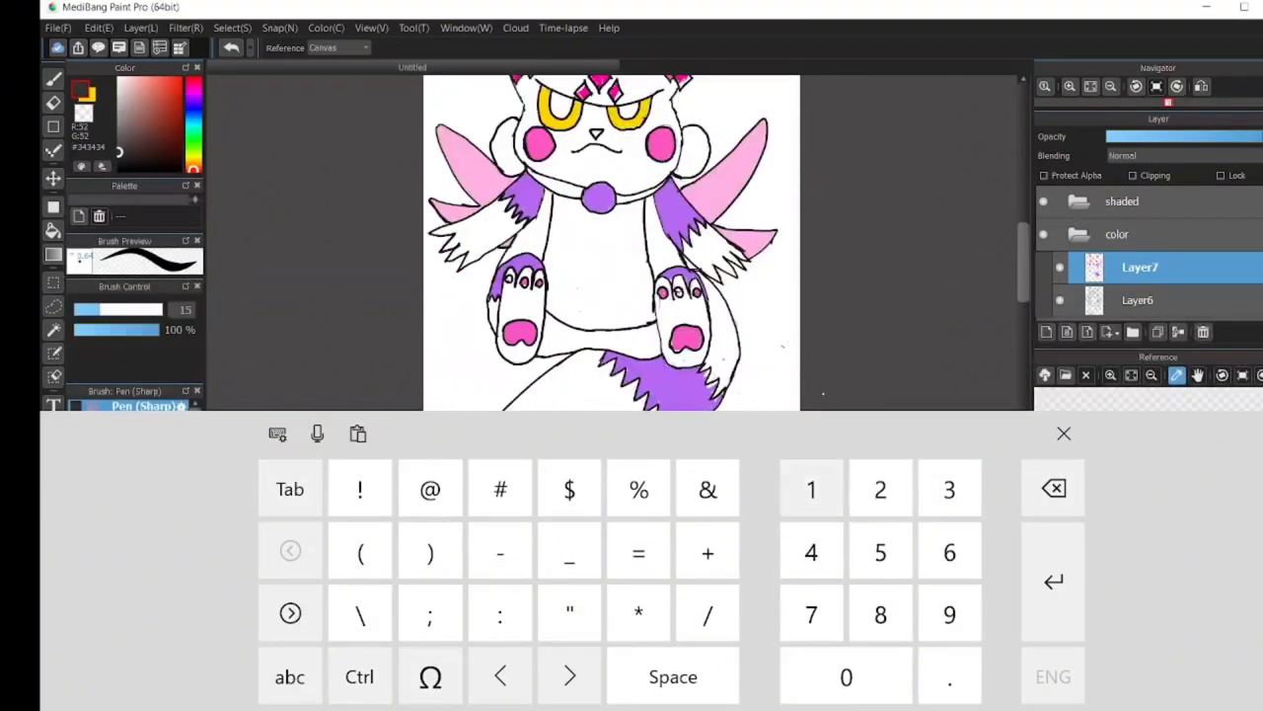
- Fill the pupils of both eyes and the collar band on both sides of the bell with dark gray #343434
{"action": "left_click", "coordinate": [53, 230]}
{"action": "left_click", "coordinate": [560, 205]}
{"action": "left_click", "coordinate": [628, 211]}
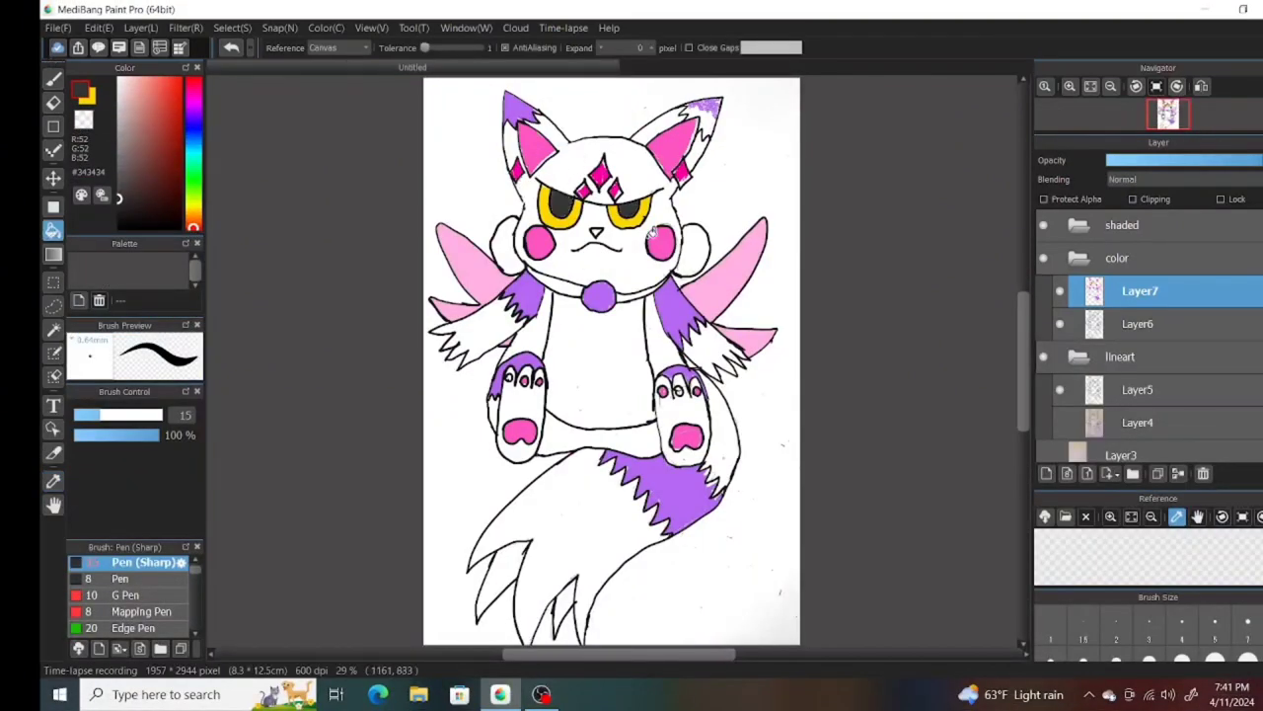
{"action": "left_click", "coordinate": [558, 281]}
{"action": "left_click", "coordinate": [641, 289]}
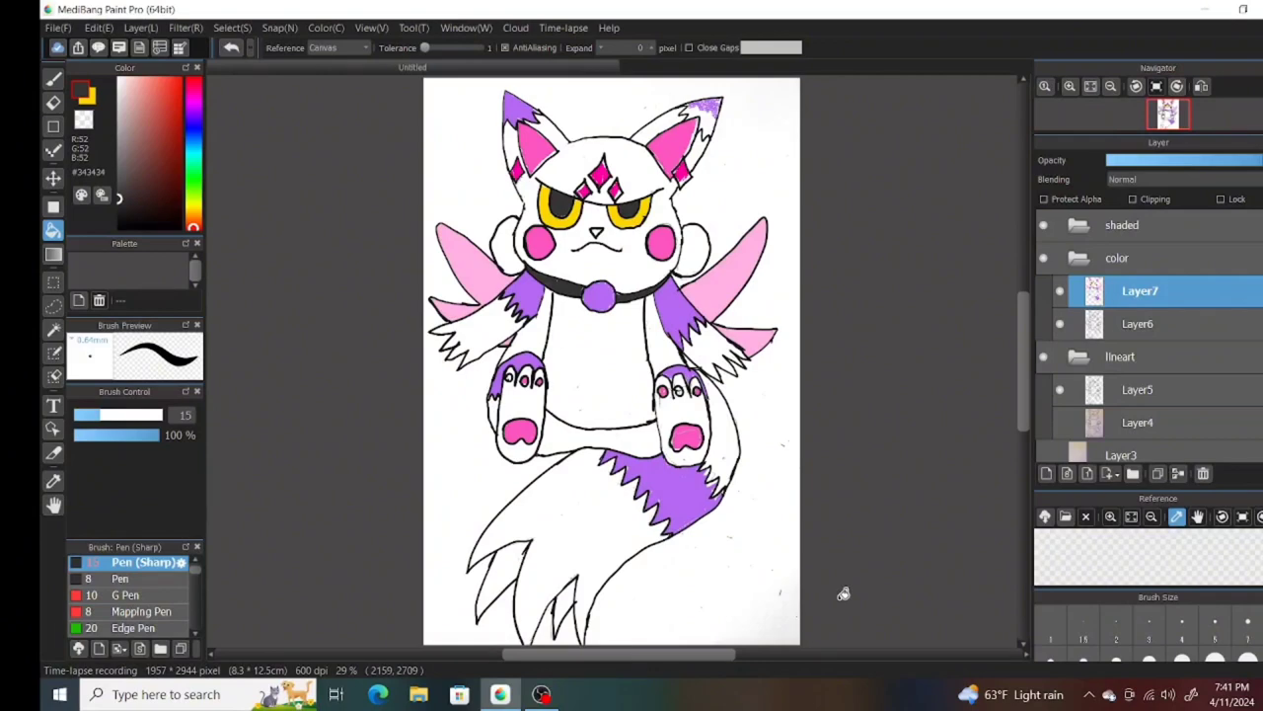
- Duplicate Layer7 and rename the copy Layer8
{"action": "left_click", "coordinate": [1158, 474]}
{"action": "double_click", "coordinate": [1140, 292]}
{"action": "left_click", "coordinate": [691, 284]}
{"action": "key", "text": "BackSpace"}
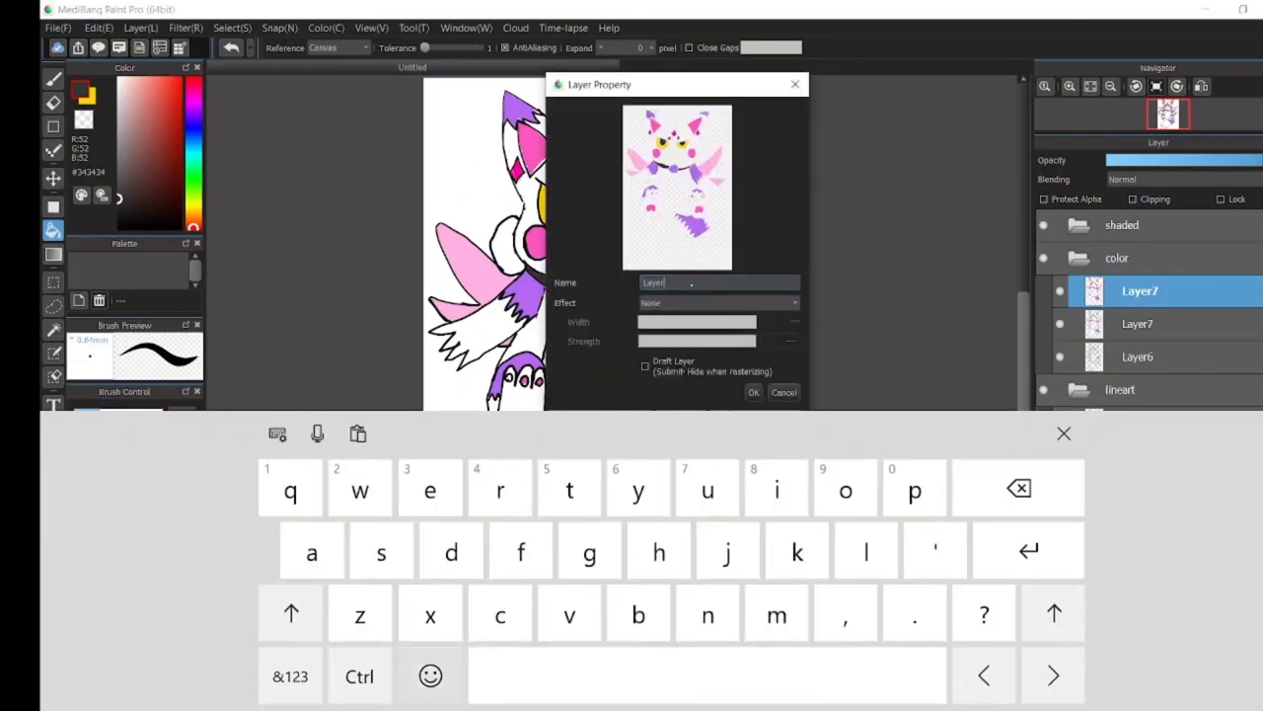
{"action": "type", "text": "8"}
{"action": "key", "text": "Return"}
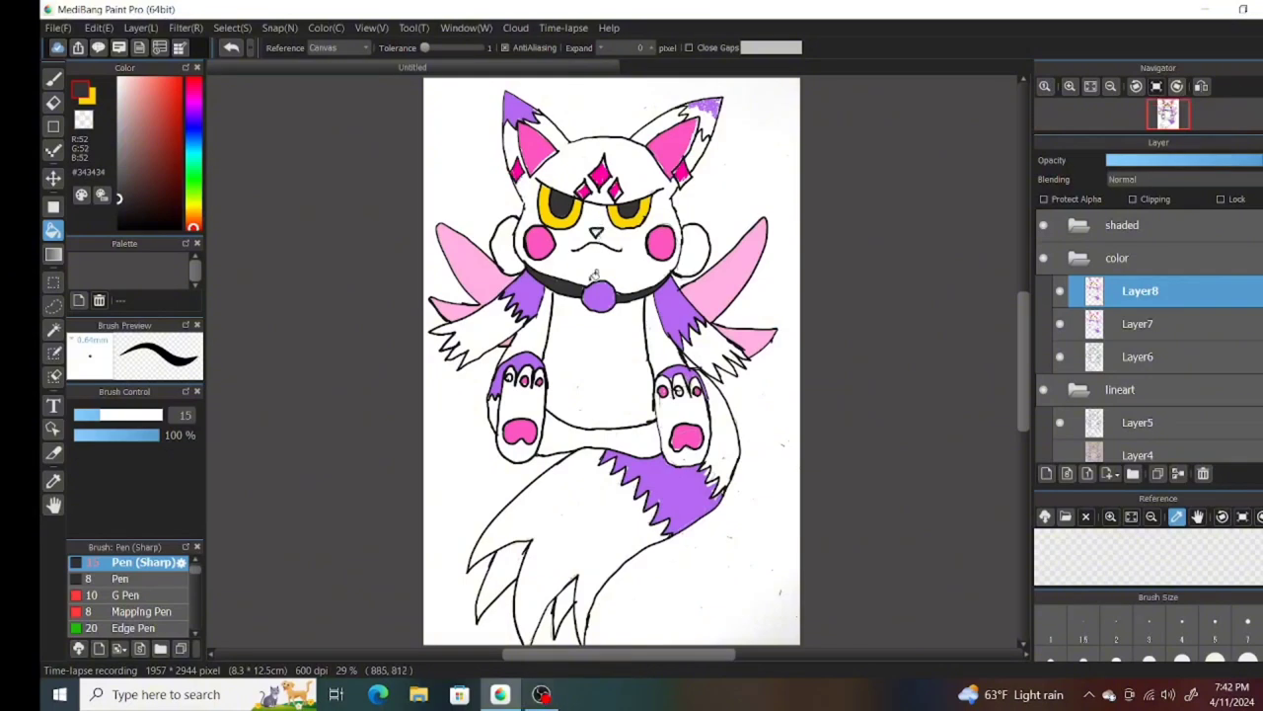
- Fill the nose and the remaining uncolored toe pad on each foot with dark gray #343434
{"action": "mouse_move", "coordinate": [500, 694]}
{"action": "left_click", "coordinate": [54, 480]}
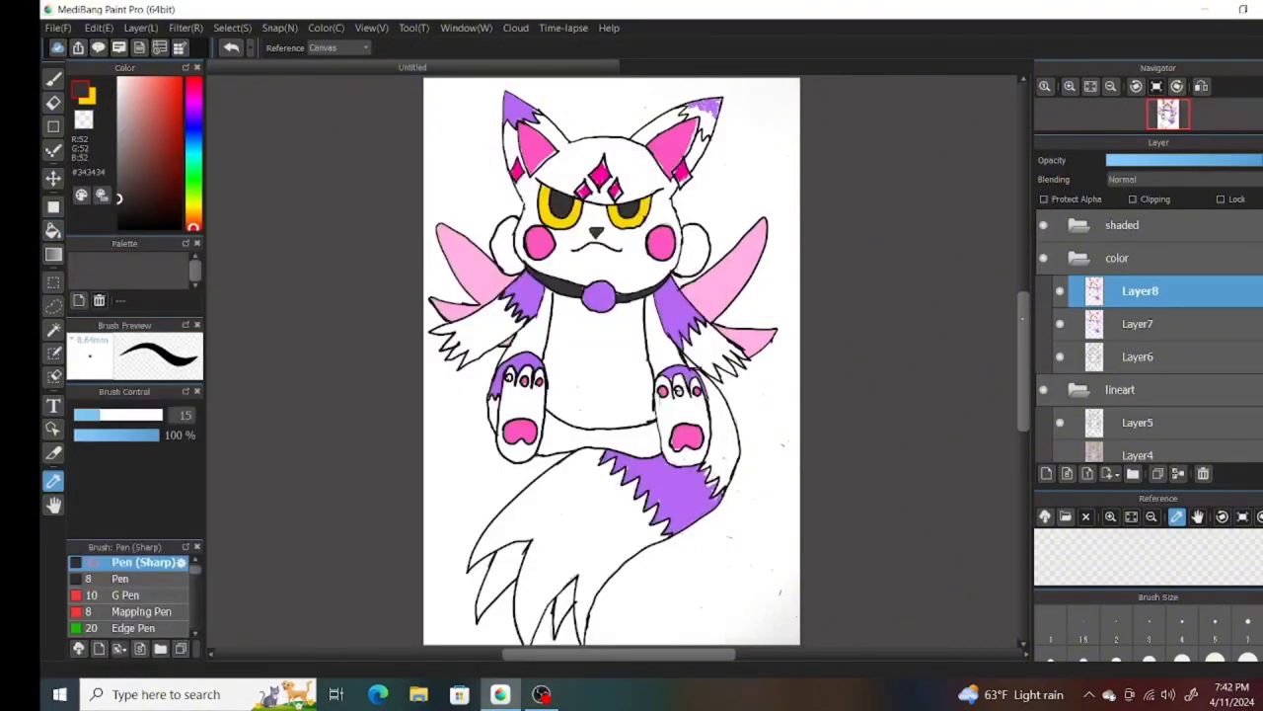
{"action": "left_click", "coordinate": [1070, 86]}
{"action": "left_click", "coordinate": [1091, 86]}
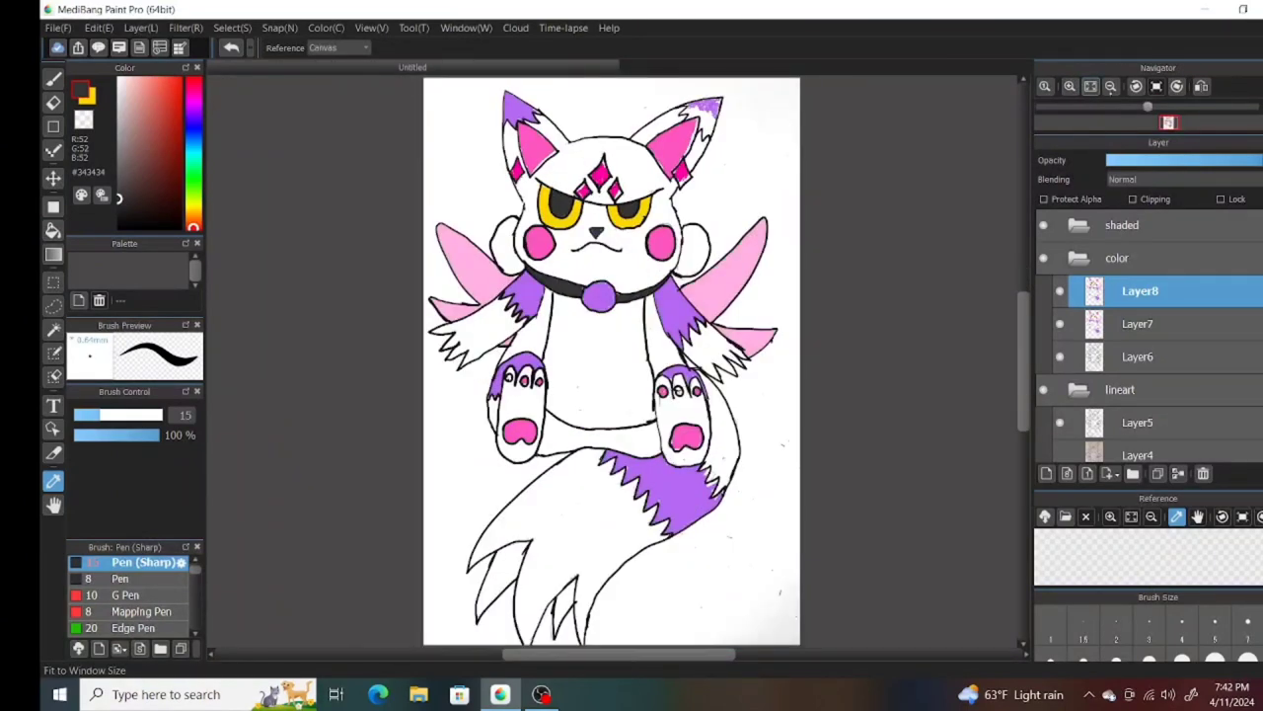
{"action": "left_click", "coordinate": [1070, 85]}
{"action": "left_click", "coordinate": [53, 79]}
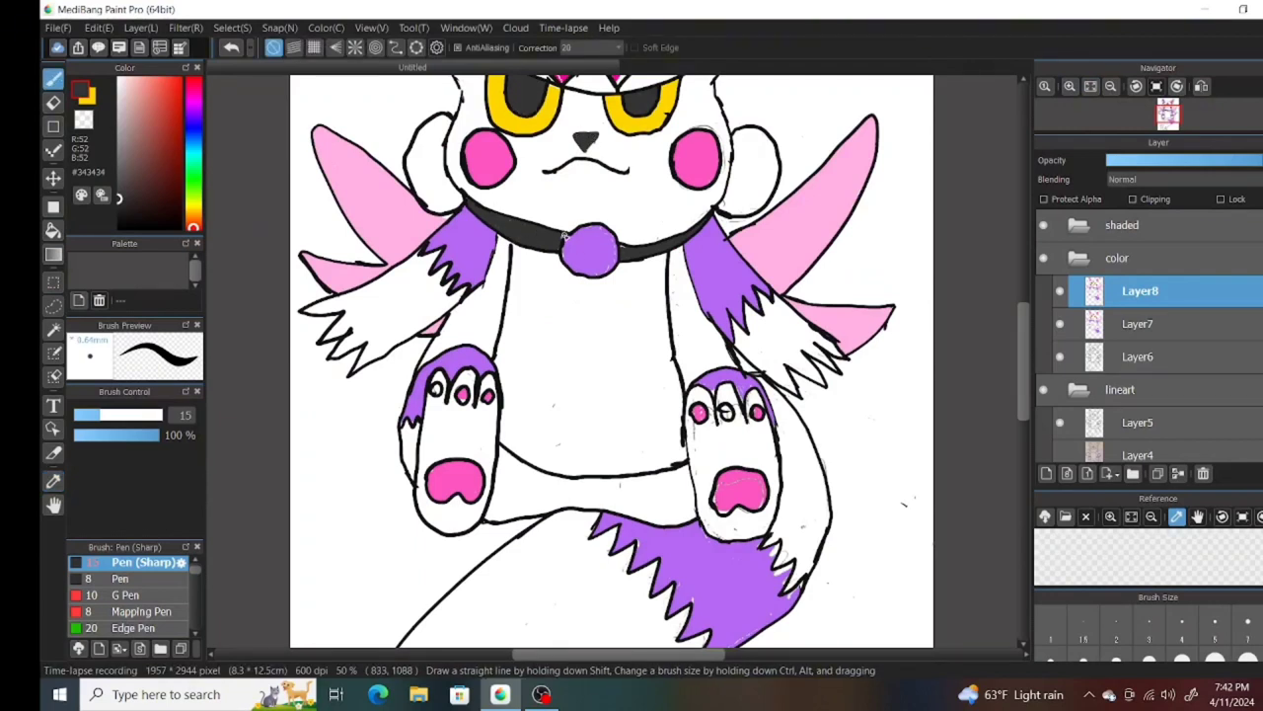
{"action": "key", "text": "g"}
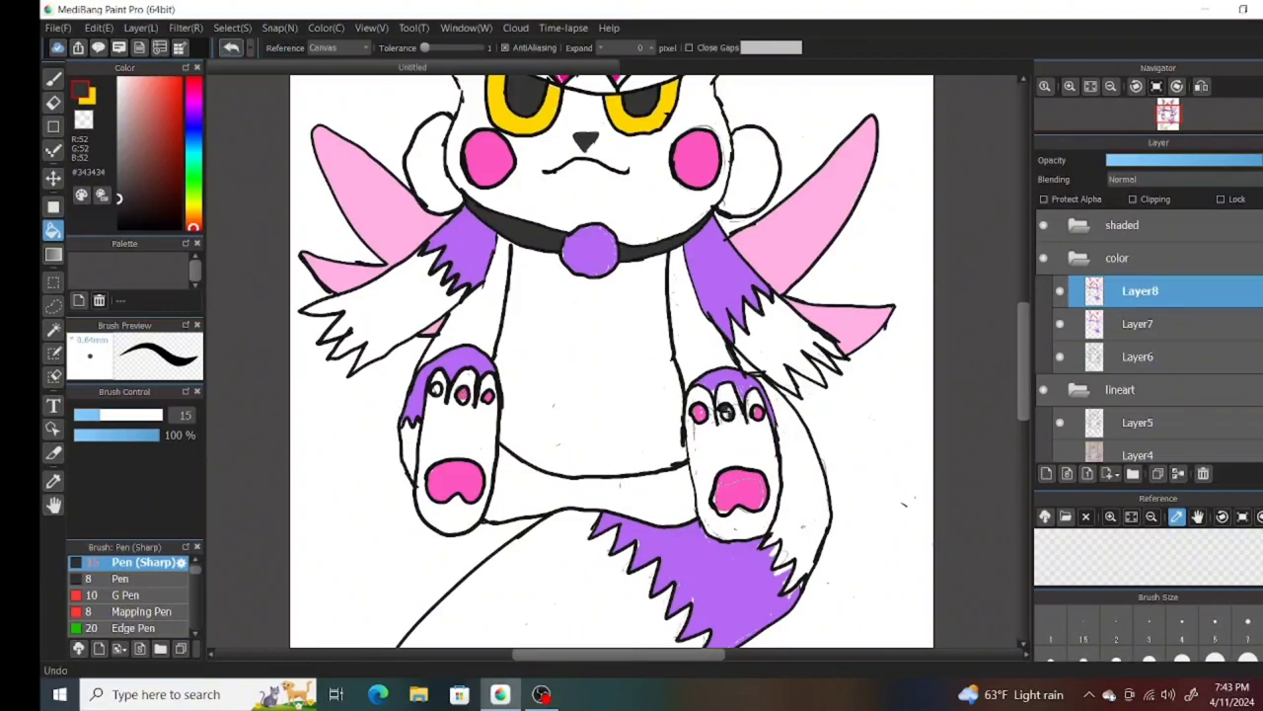
- Paint over the inner outlines of both purple shoulder patches with purple #B568F2 sampled from the artwork
{"action": "key", "text": "i"}
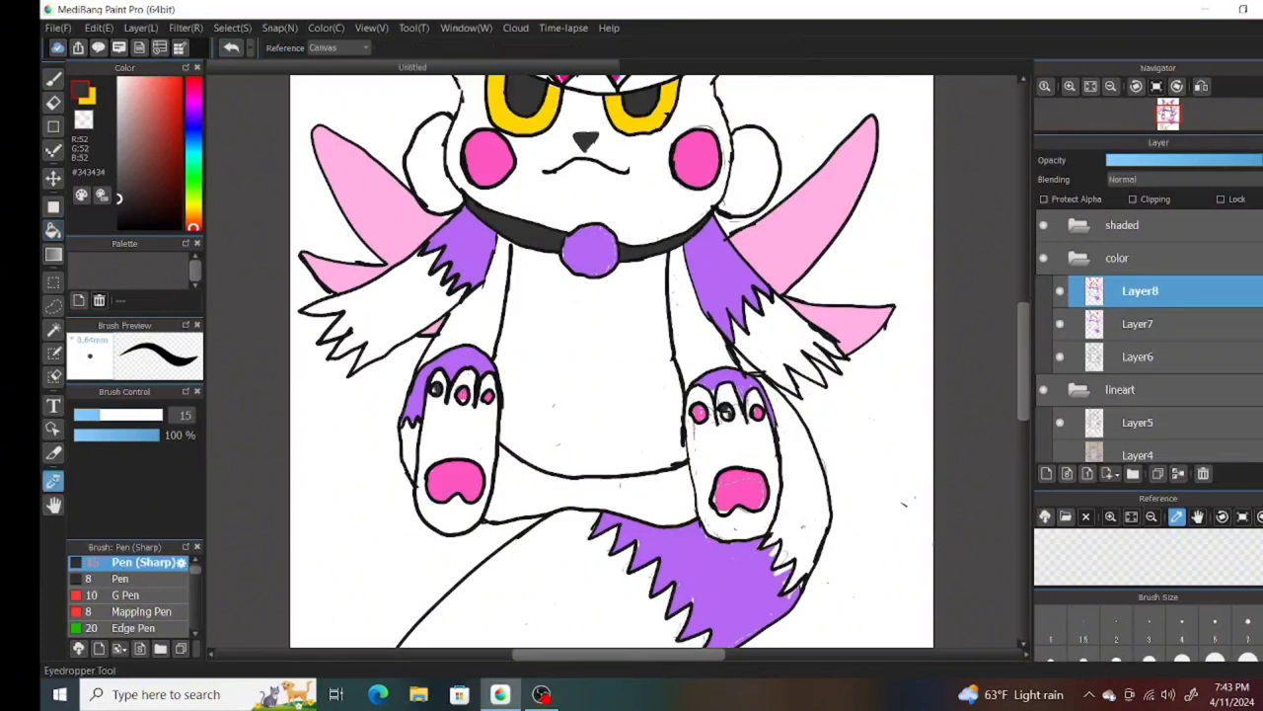
{"action": "left_click", "coordinate": [702, 264]}
{"action": "key", "text": "b"}
{"action": "left_click_drag", "start_coordinate": [686, 251], "coordinate": [700, 306]}
{"action": "left_click_drag", "start_coordinate": [484, 287], "coordinate": [497, 246]}
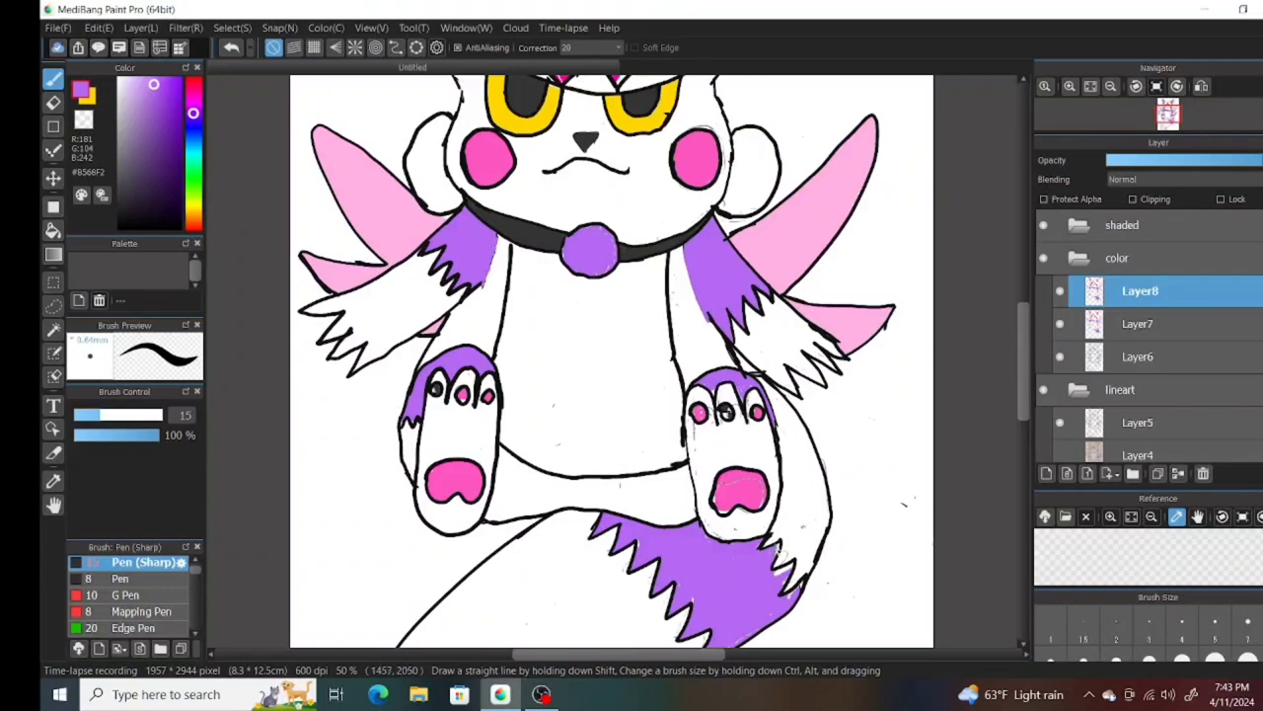
- Paint over the zigzag outlines on both edges of the tail's purple band with purple #B568F2
{"action": "scroll", "coordinate": [604, 349], "scroll_direction": "down", "scroll_amount": 5}
{"action": "left_click_drag", "start_coordinate": [604, 348], "coordinate": [592, 374]}
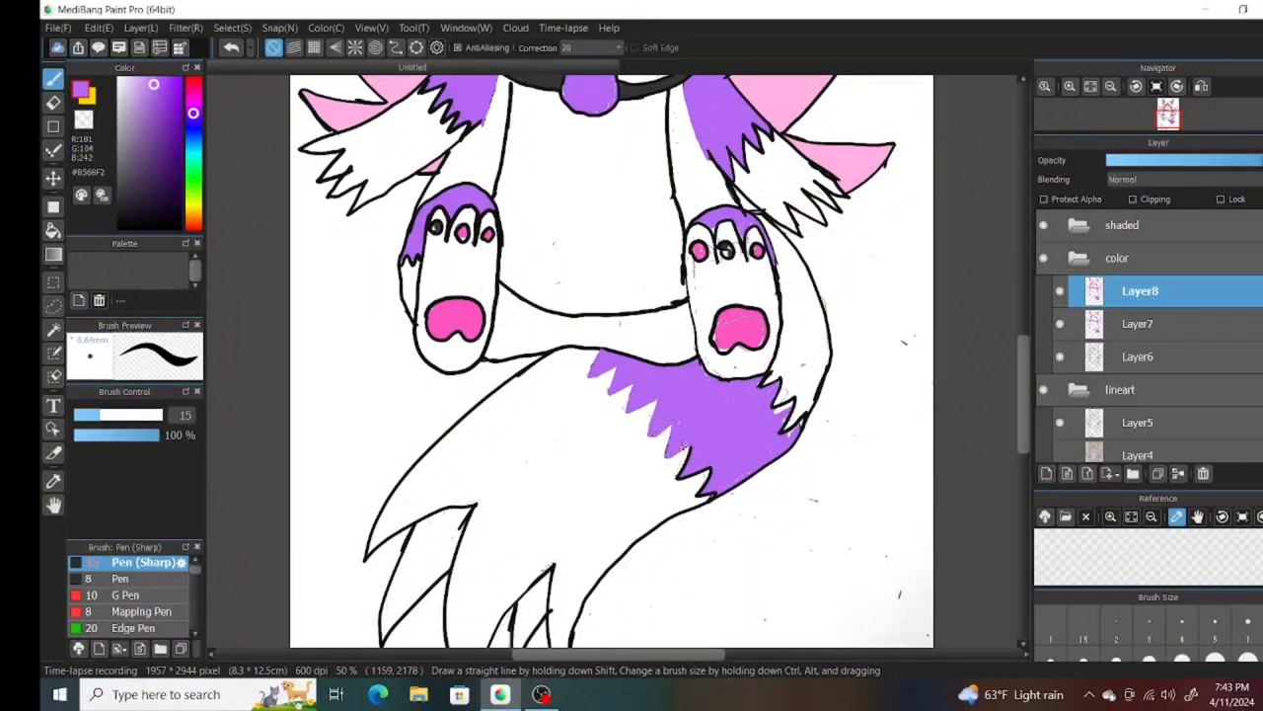
{"action": "left_click_drag", "start_coordinate": [692, 451], "coordinate": [716, 490]}
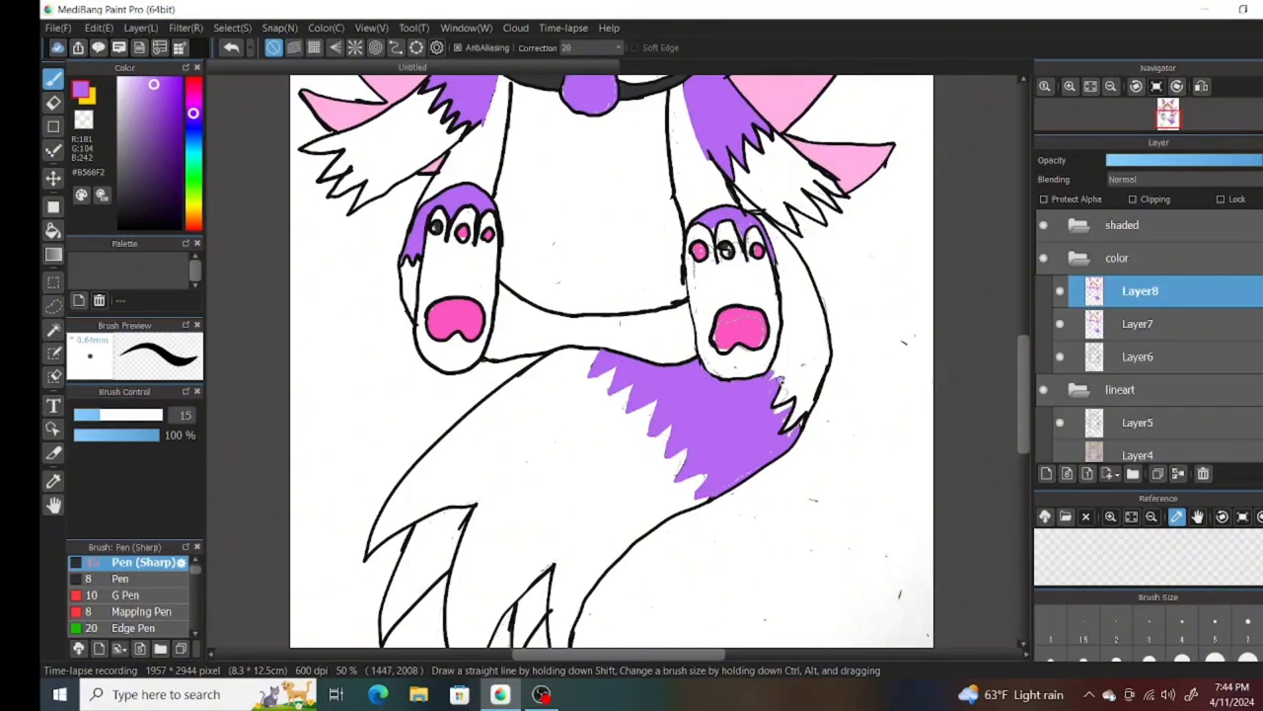
{"action": "mouse_move", "coordinate": [776, 397]}
{"action": "left_mouse_down"}
{"action": "mouse_move", "coordinate": [787, 425]}
{"action": "mouse_move", "coordinate": [804, 424]}
{"action": "left_mouse_up"}
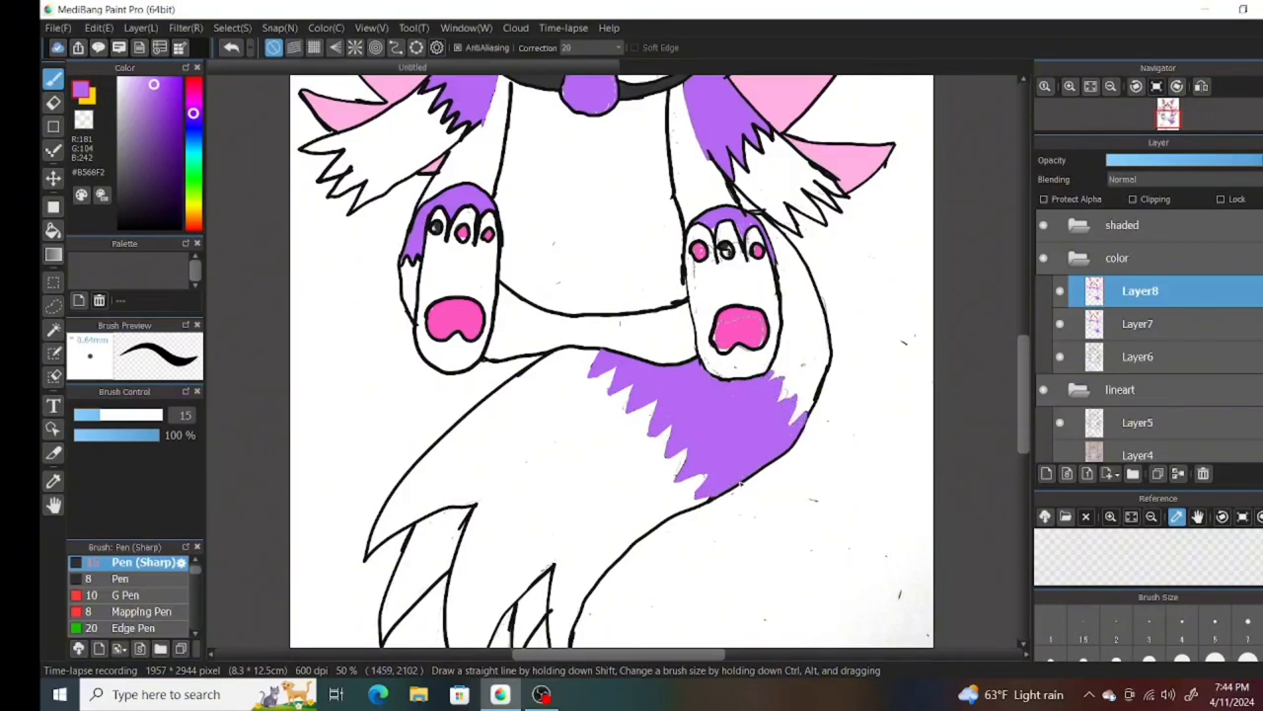
- Fill the gaps in both purple ear tips and cover their jagged outlines with purple #B568F2
{"action": "scroll", "coordinate": [740, 484], "scroll_direction": "up", "scroll_amount": 3}
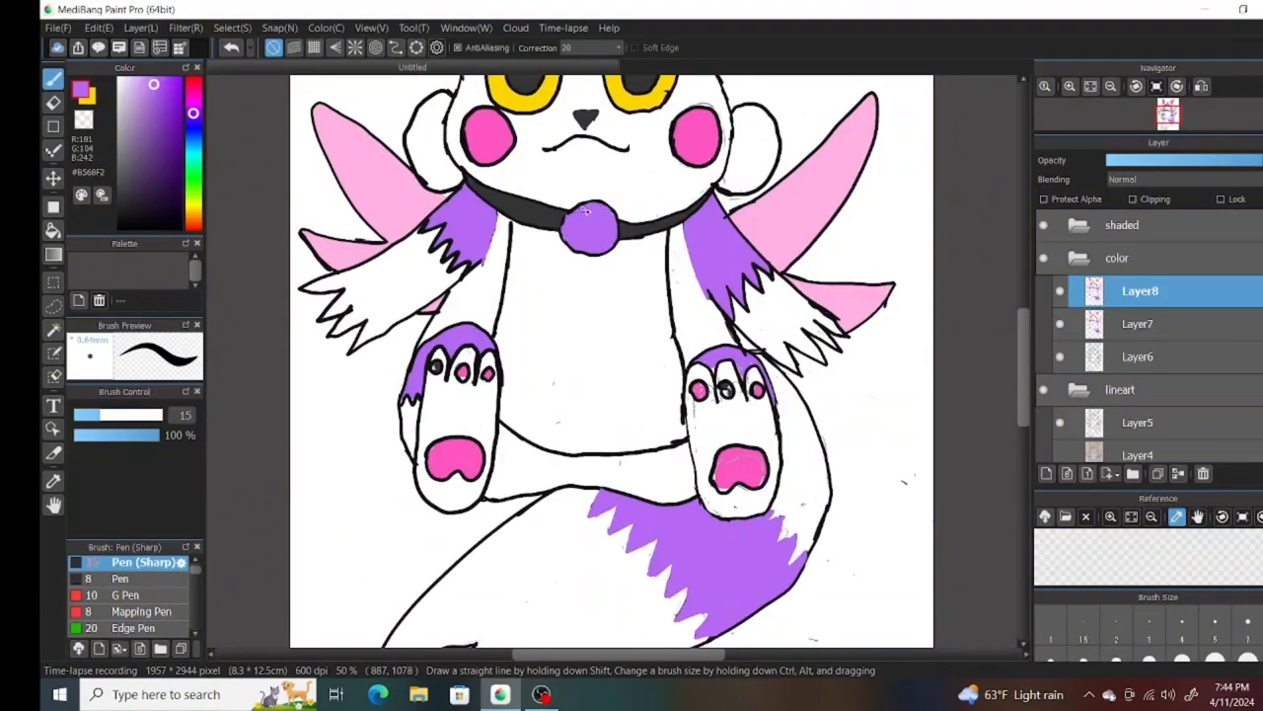
{"action": "scroll", "coordinate": [586, 210], "scroll_direction": "up", "scroll_amount": 5}
{"action": "mouse_move", "coordinate": [775, 106]}
{"action": "left_mouse_down"}
{"action": "mouse_move", "coordinate": [794, 130]}
{"action": "mouse_move", "coordinate": [795, 101]}
{"action": "left_mouse_up"}
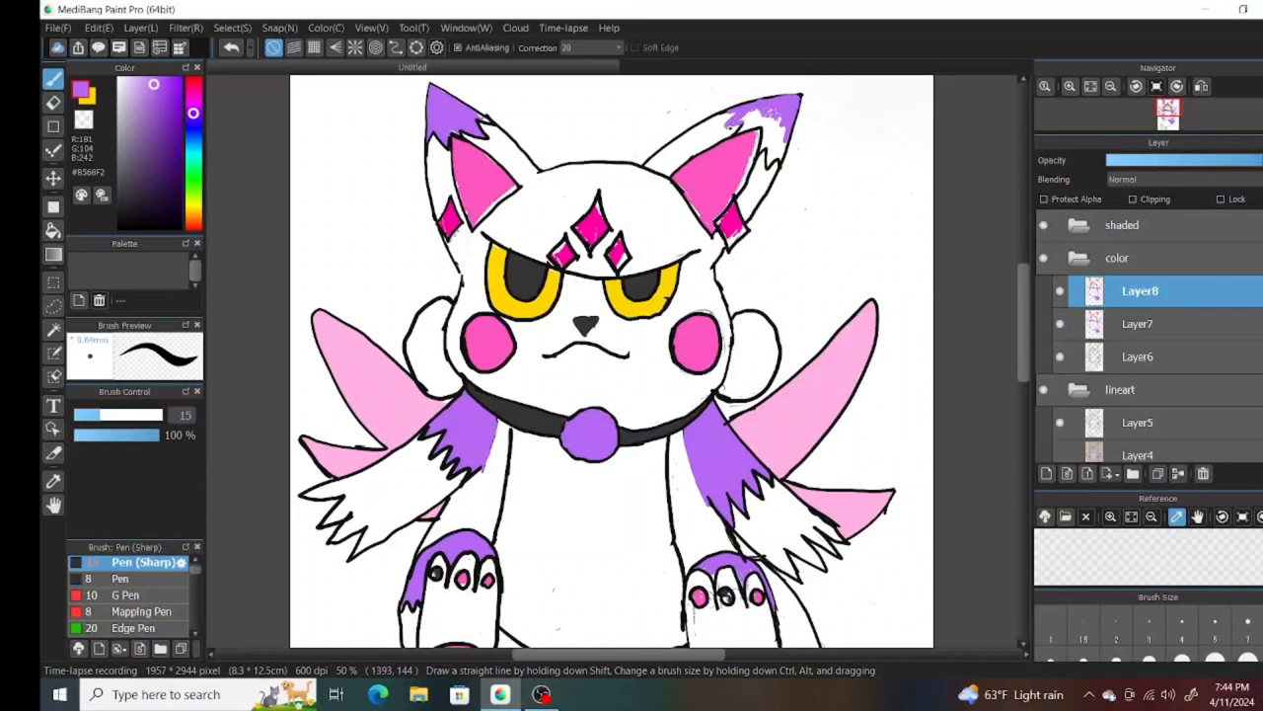
{"action": "mouse_move", "coordinate": [730, 129]}
{"action": "left_mouse_down"}
{"action": "mouse_move", "coordinate": [771, 108]}
{"action": "mouse_move", "coordinate": [756, 125]}
{"action": "mouse_move", "coordinate": [774, 120]}
{"action": "mouse_move", "coordinate": [761, 148]}
{"action": "mouse_move", "coordinate": [778, 102]}
{"action": "mouse_move", "coordinate": [774, 165]}
{"action": "left_mouse_up"}
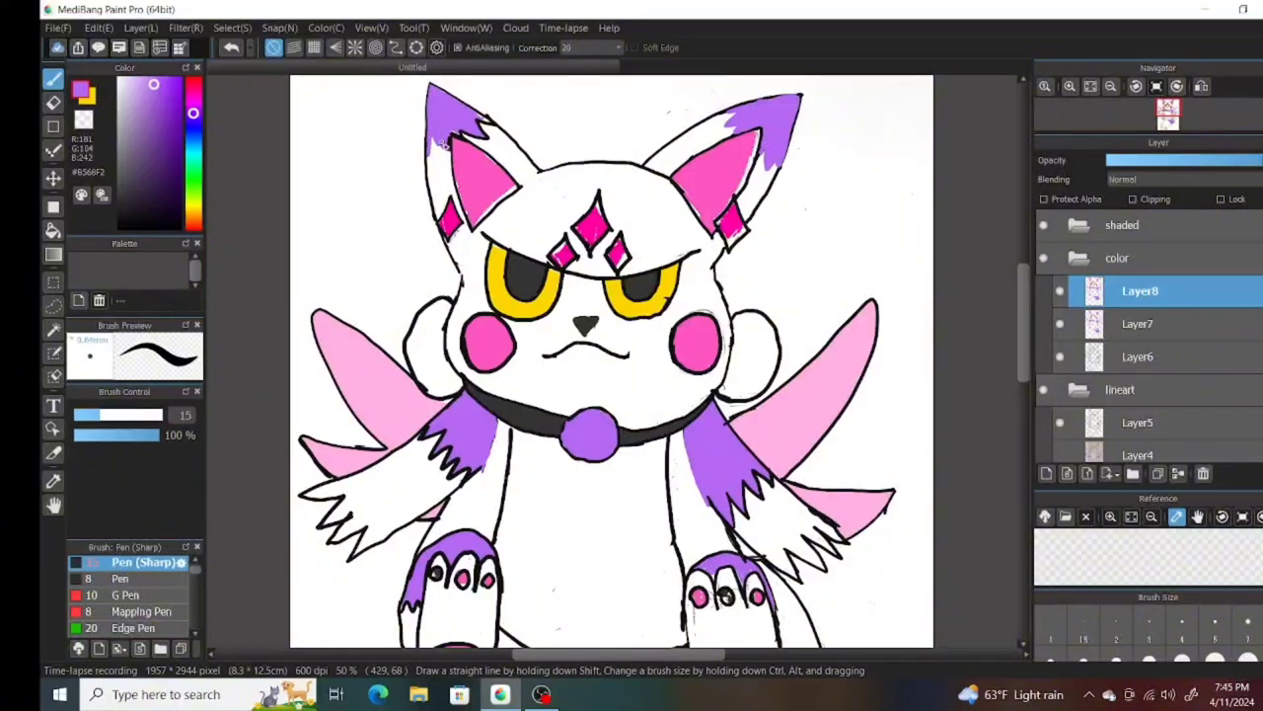
{"action": "mouse_move", "coordinate": [456, 135]}
{"action": "left_mouse_down"}
{"action": "mouse_move", "coordinate": [482, 136]}
{"action": "mouse_move", "coordinate": [474, 111]}
{"action": "mouse_move", "coordinate": [471, 133]}
{"action": "left_mouse_up"}
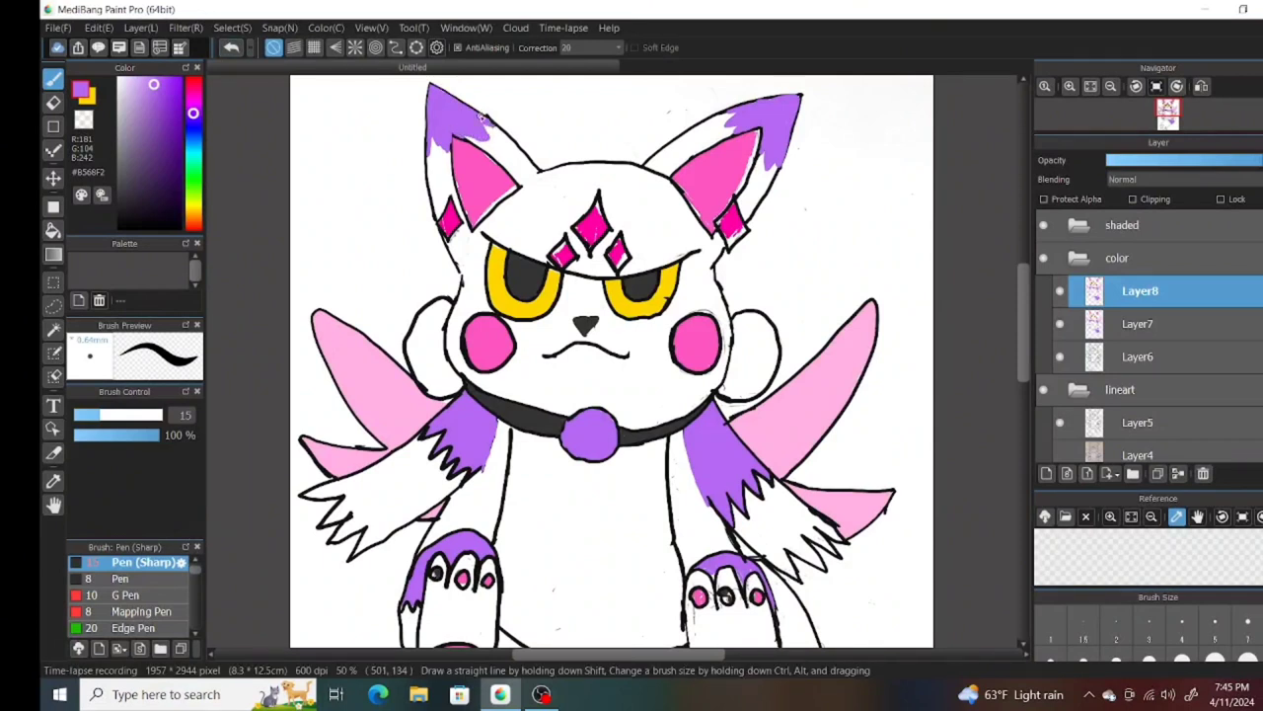
- Sample magenta #FF00A3 and paint in the gaps of the forehead and ear diamonds
{"action": "left_click", "coordinate": [596, 219], "text": "alt"}
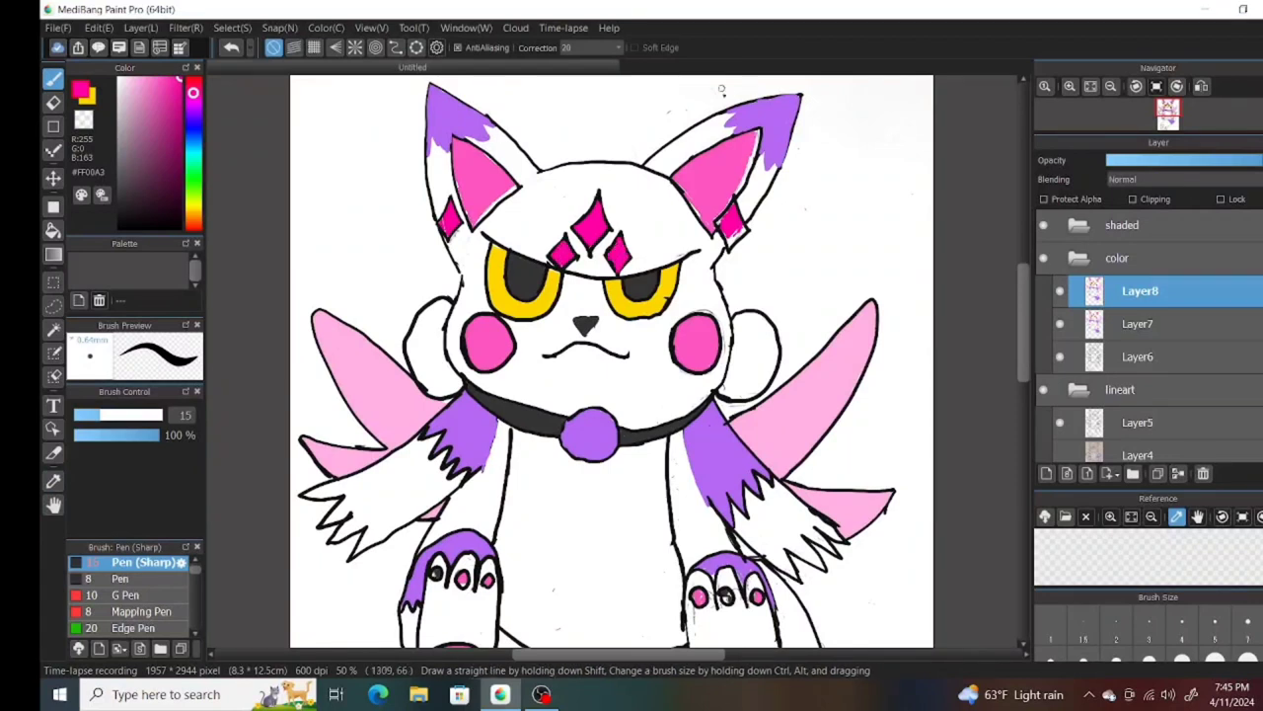
{"action": "mouse_move", "coordinate": [719, 221]}
{"action": "left_mouse_down"}
{"action": "mouse_move", "coordinate": [729, 238]}
{"action": "mouse_move", "coordinate": [726, 211]}
{"action": "left_mouse_up"}
{"action": "left_click_drag", "start_coordinate": [451, 204], "coordinate": [442, 228]}
- Sample pink #FC56C0 and paint in the gaps along the edges of the inner ears
{"action": "left_click", "coordinate": [443, 229], "text": "alt"}
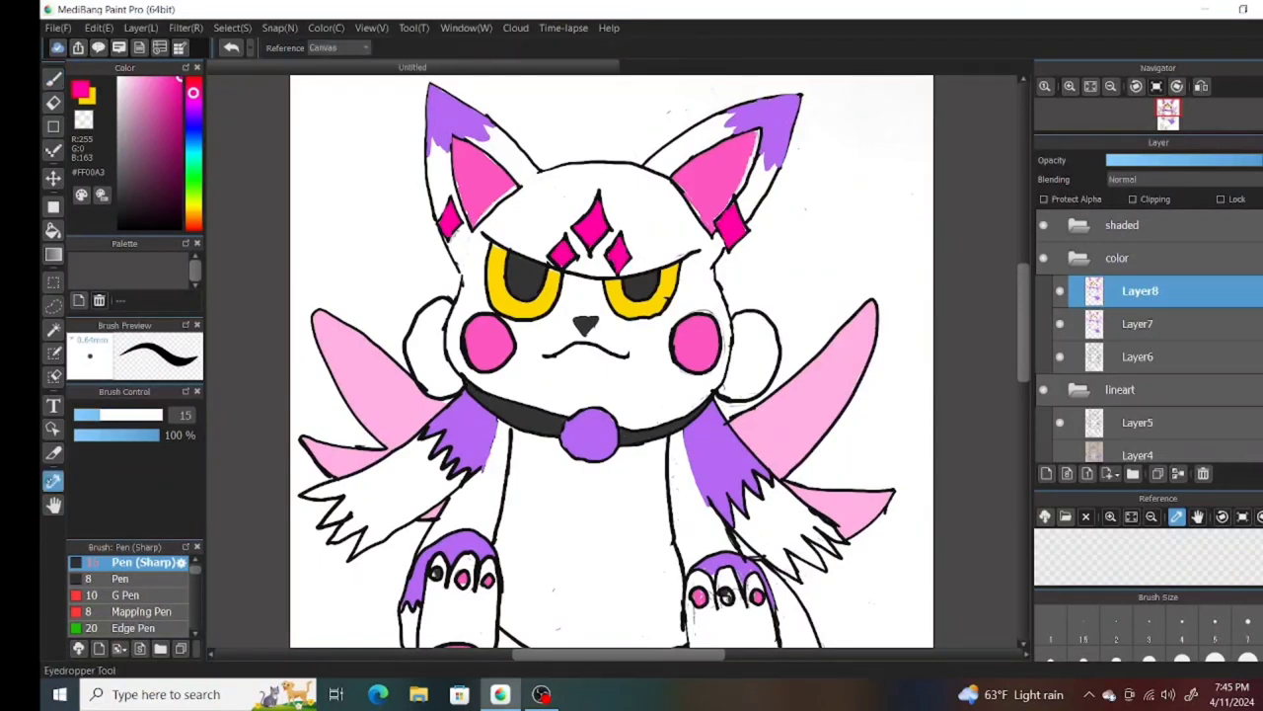
{"action": "left_click_drag", "start_coordinate": [740, 196], "coordinate": [757, 138]}
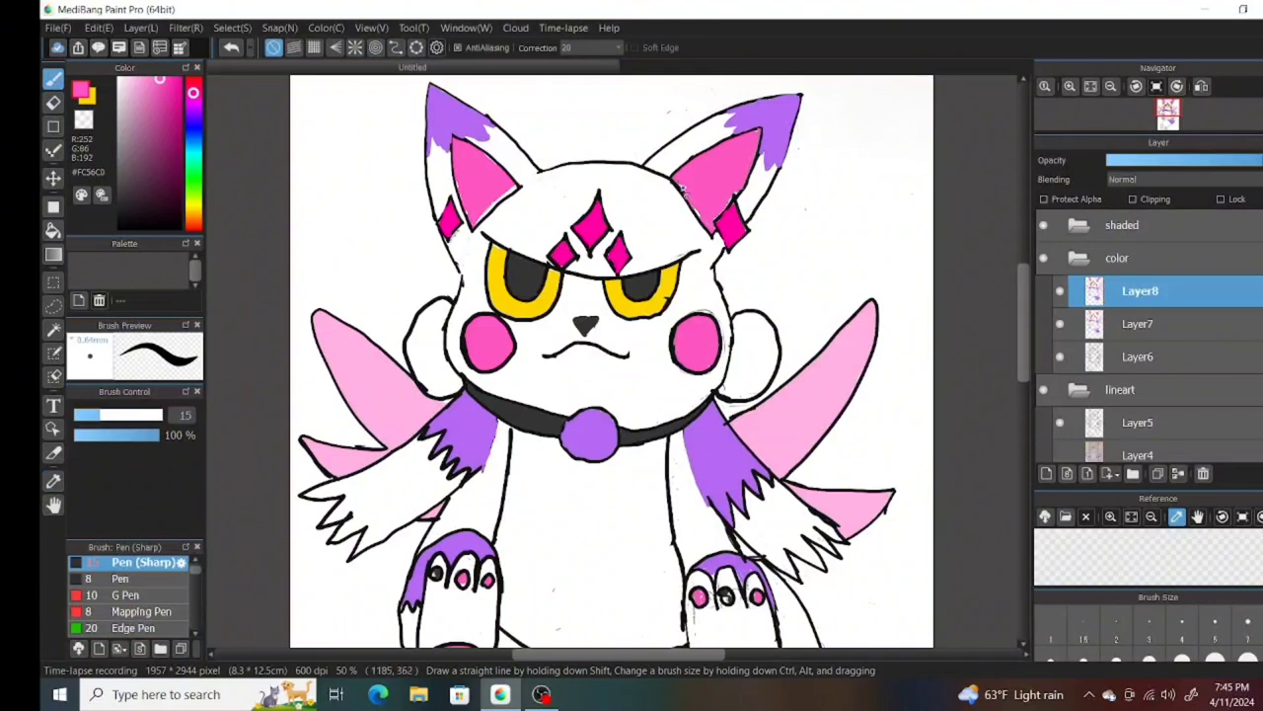
{"action": "left_click_drag", "start_coordinate": [683, 189], "coordinate": [730, 203]}
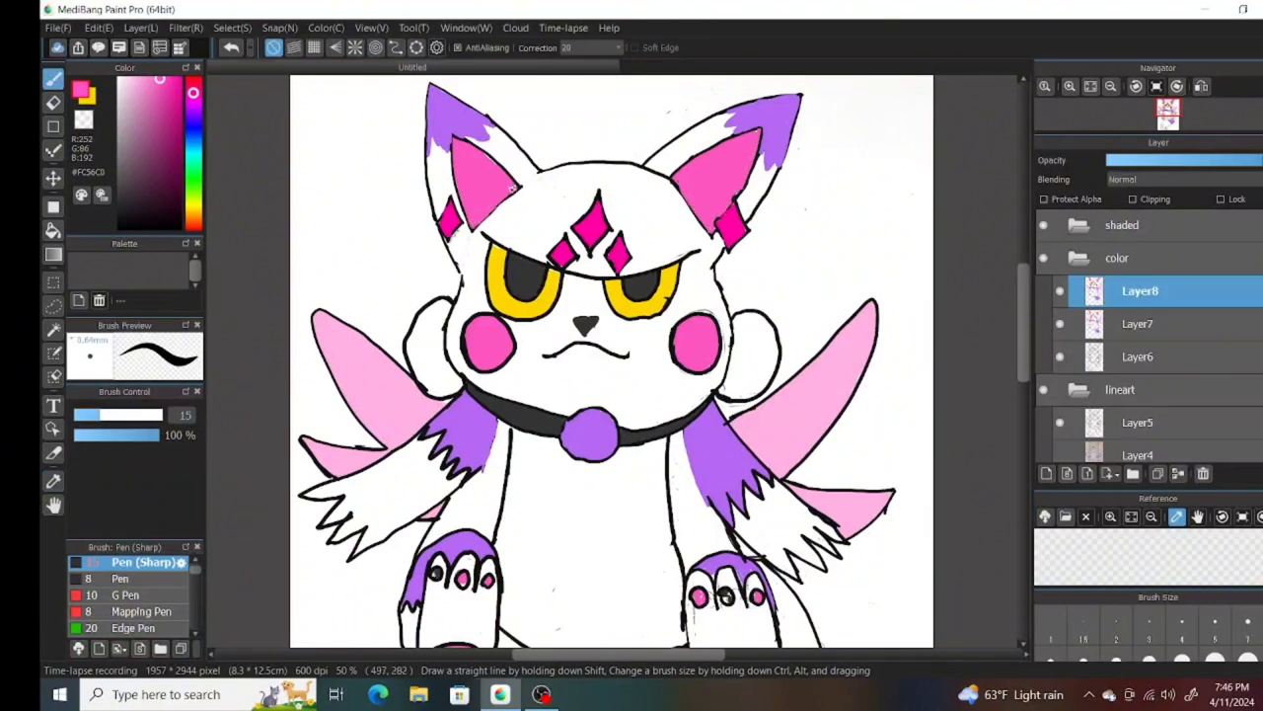
- Sample white #FFFFFF and clean up the edges of the head and the area around the cheek
{"action": "left_click", "coordinate": [694, 292], "text": "alt"}
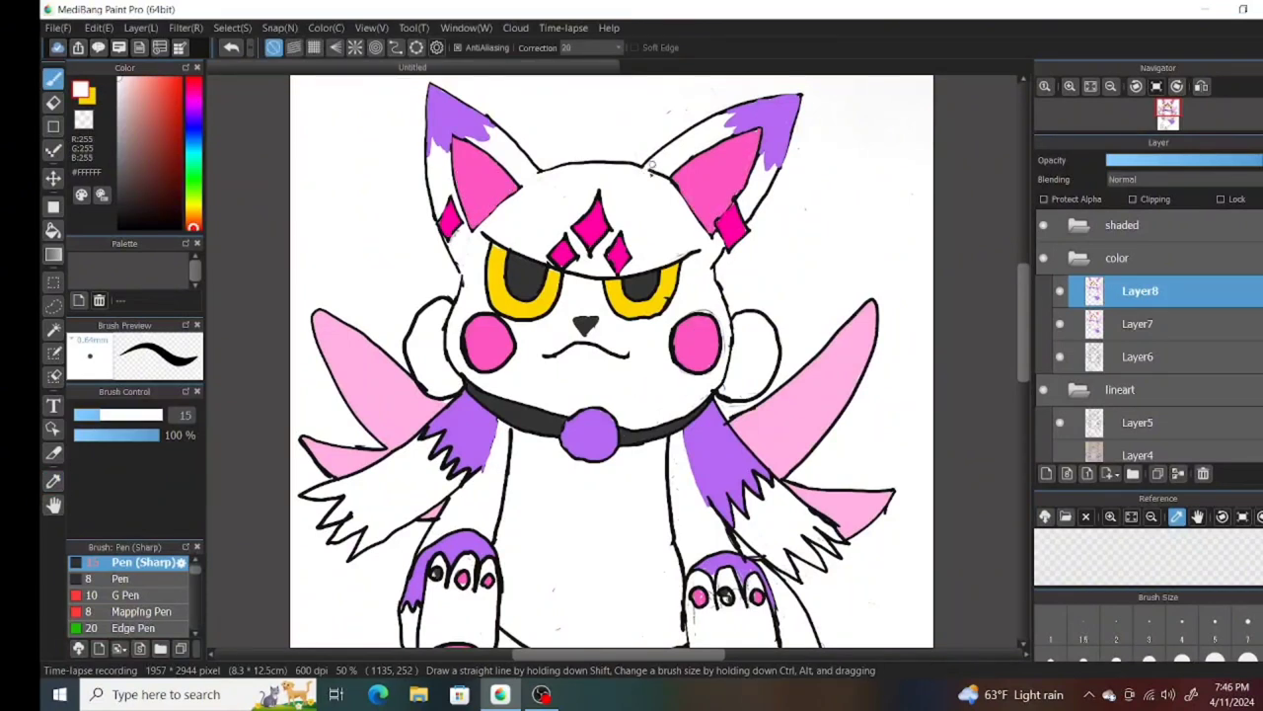
{"action": "left_click_drag", "start_coordinate": [463, 261], "coordinate": [453, 235]}
{"action": "left_click_drag", "start_coordinate": [694, 310], "coordinate": [722, 350]}
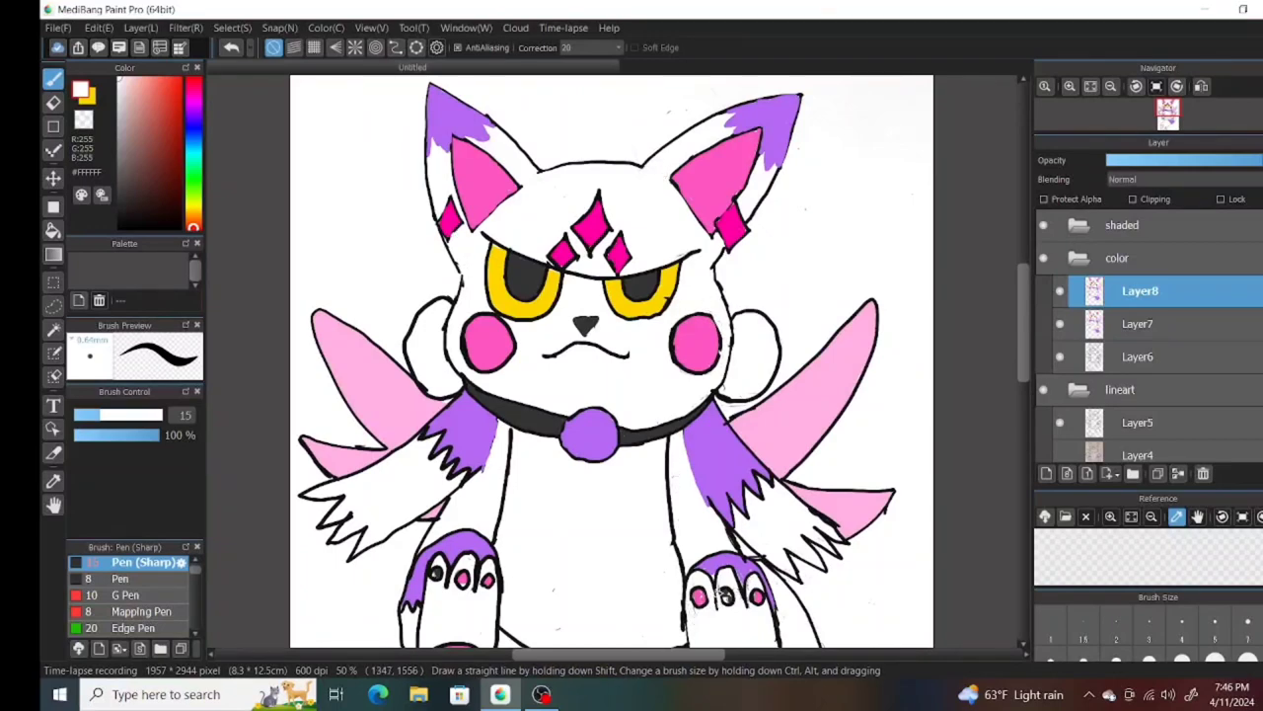
- Touch up the gaps in the sole pad with pink #FC56C0 and in the dark toe pads with #343434
{"action": "scroll", "coordinate": [1016, 399], "scroll_direction": "down", "scroll_amount": 3}
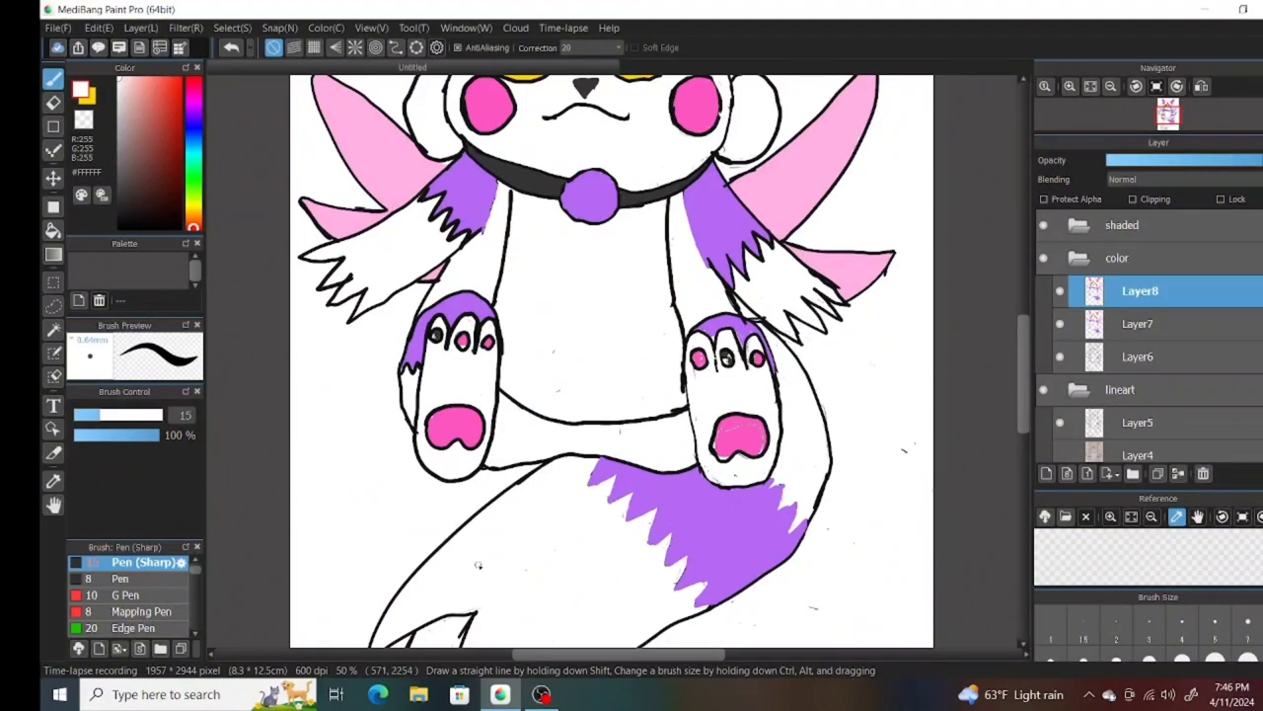
{"action": "left_click", "coordinate": [461, 339], "text": "alt"}
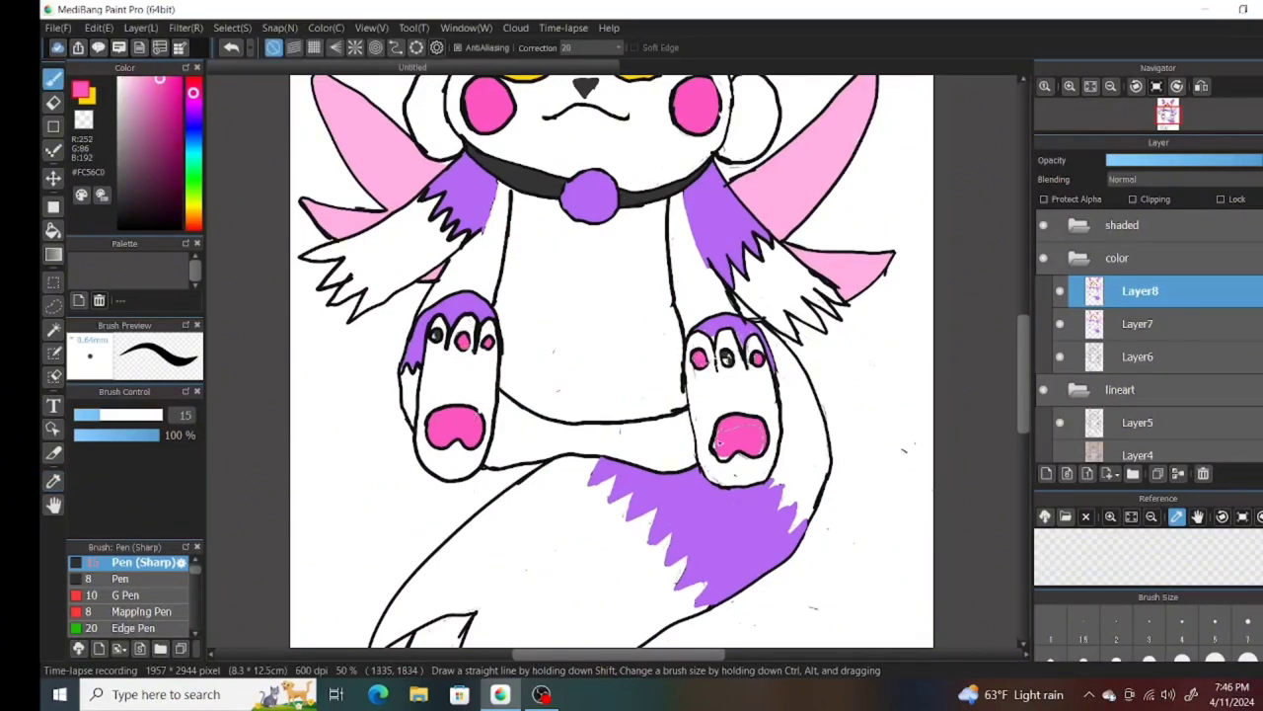
{"action": "left_click_drag", "start_coordinate": [718, 434], "coordinate": [726, 455]}
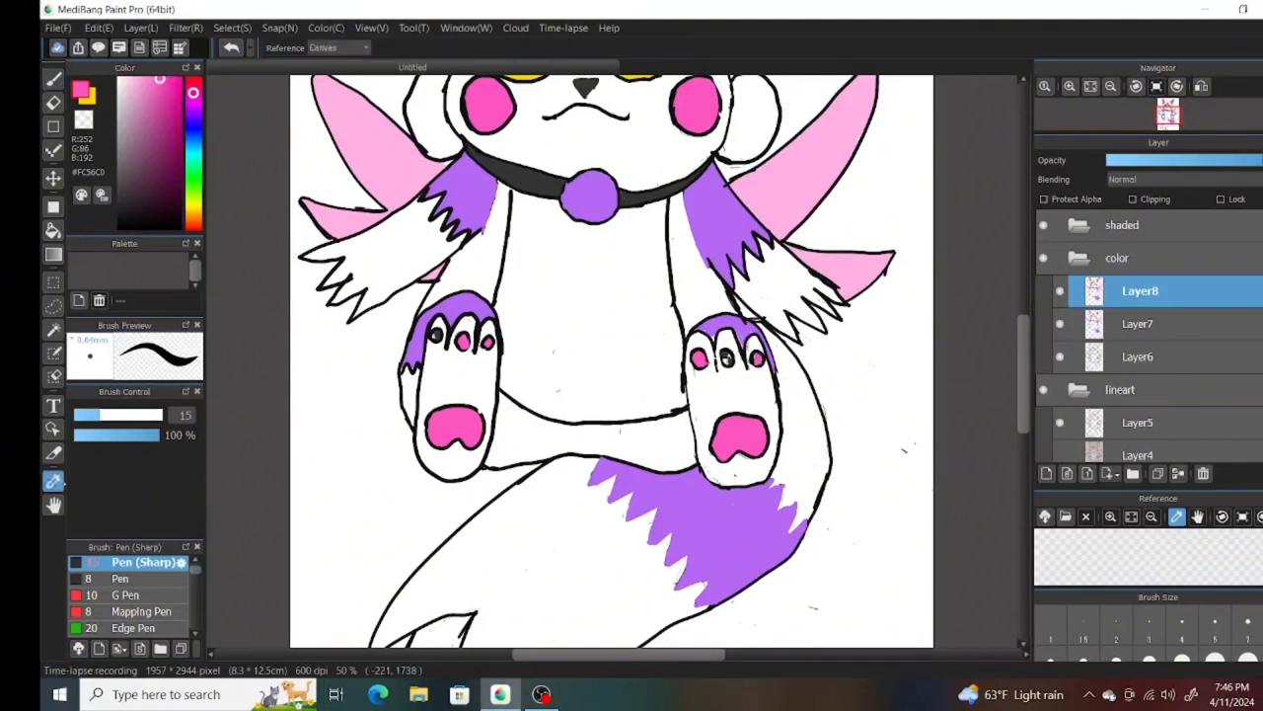
{"action": "left_click", "coordinate": [435, 334], "text": "alt"}
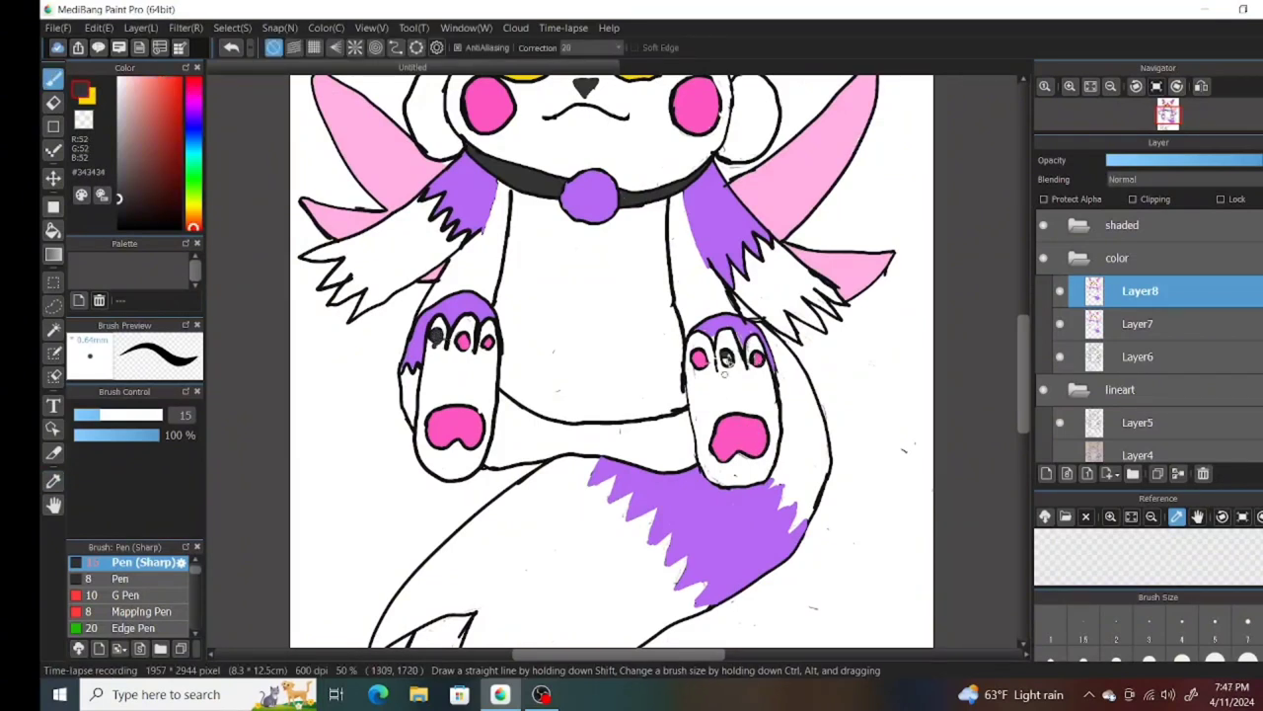
- Touch up the foot beside the sole pad in white and extend the chest outline toward the collar in black #121212
{"action": "left_click", "coordinate": [711, 464], "text": "alt"}
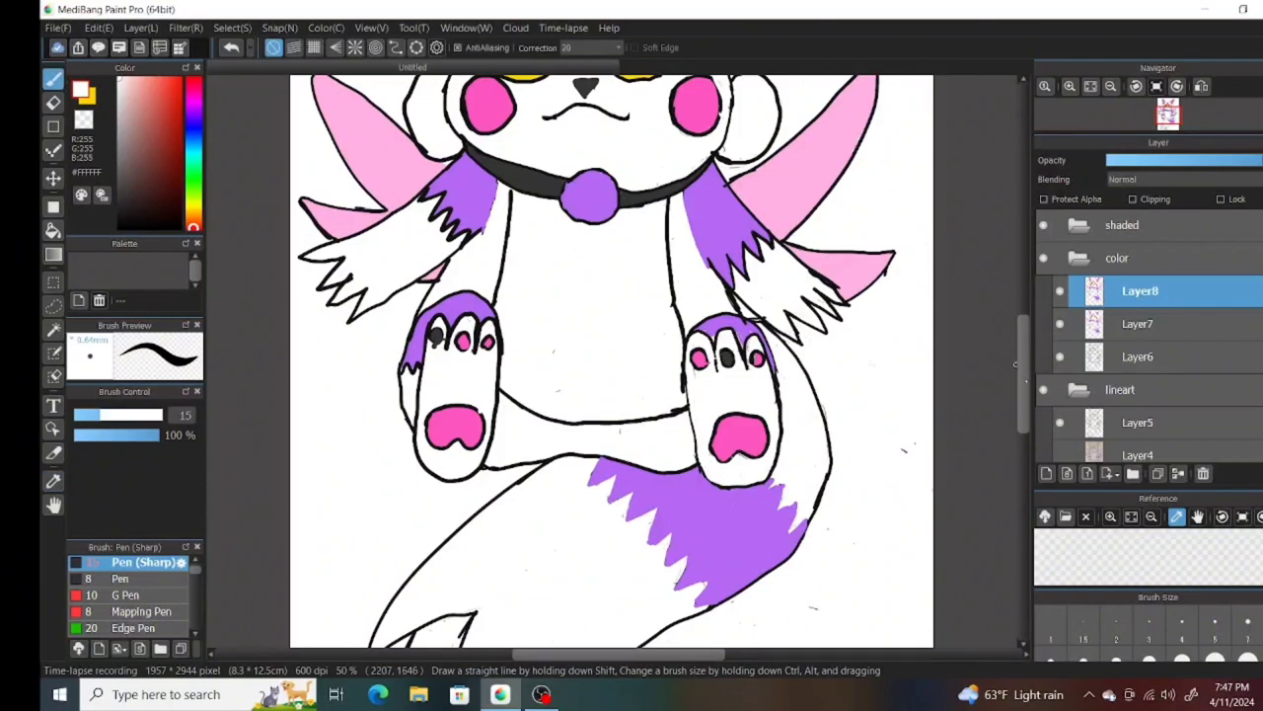
{"action": "left_click", "coordinate": [510, 201], "text": "alt"}
{"action": "left_click_drag", "start_coordinate": [511, 194], "coordinate": [513, 186]}
- Fill the body areas on both sides of the belly with pale warm gray #F6EBEA
{"action": "left_click_drag", "start_coordinate": [1025, 346], "coordinate": [1025, 316]}
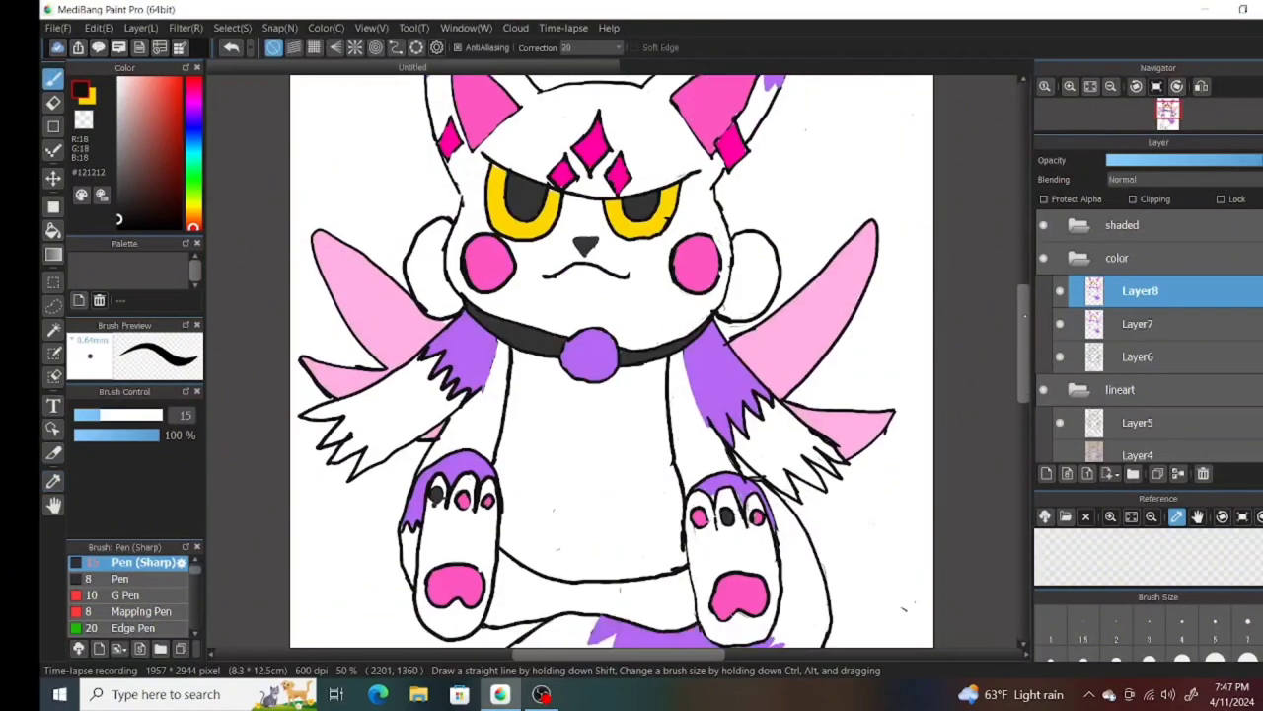
{"action": "left_click", "coordinate": [119, 83]}
{"action": "left_click", "coordinate": [53, 229]}
{"action": "left_click", "coordinate": [474, 415]}
{"action": "left_click", "coordinate": [691, 425]}
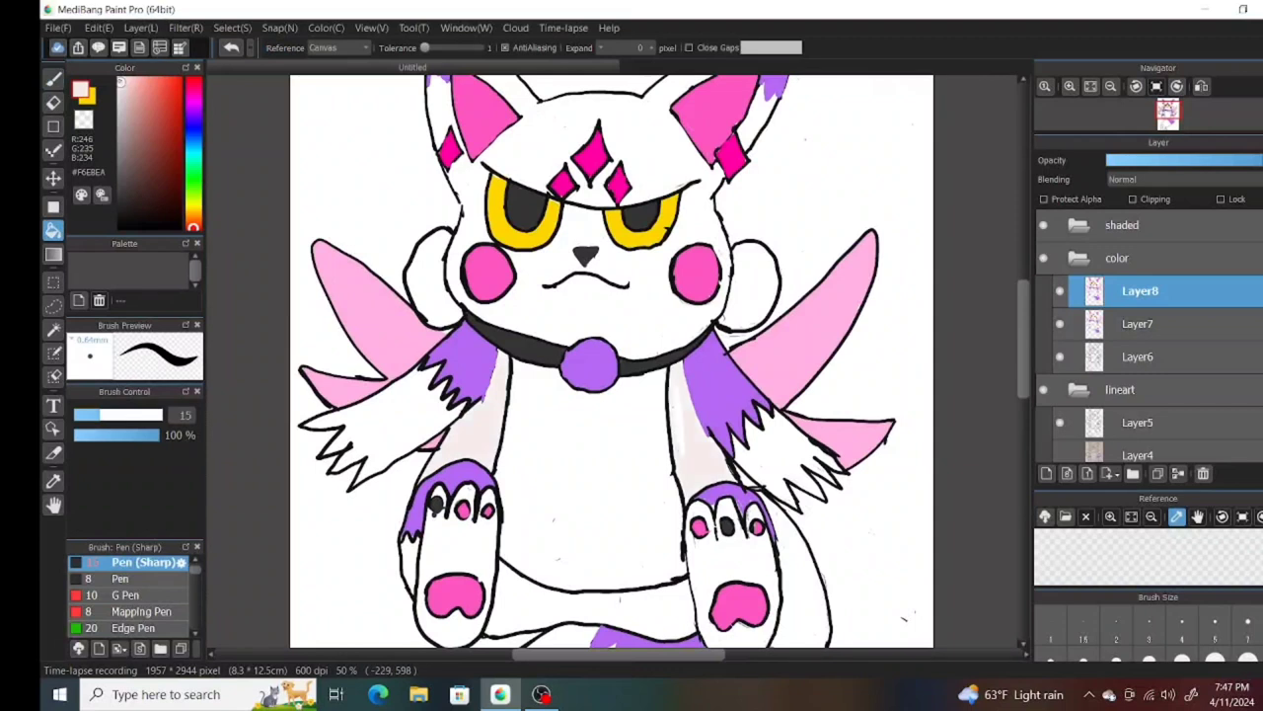
- Try pale blue-gray #F1F6F8 on the sides and lower part of the body, and undo the fills
{"action": "left_click", "coordinate": [119, 81]}
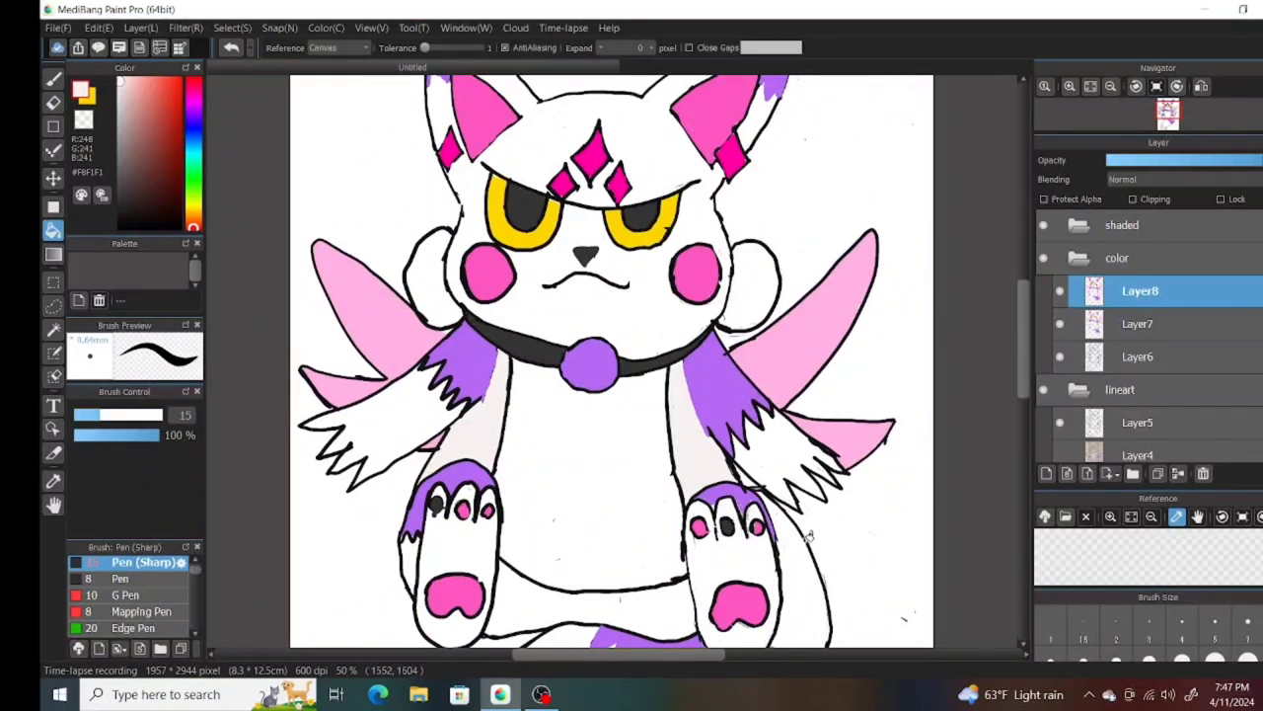
{"action": "left_click", "coordinate": [193, 148]}
{"action": "left_click", "coordinate": [649, 594]}
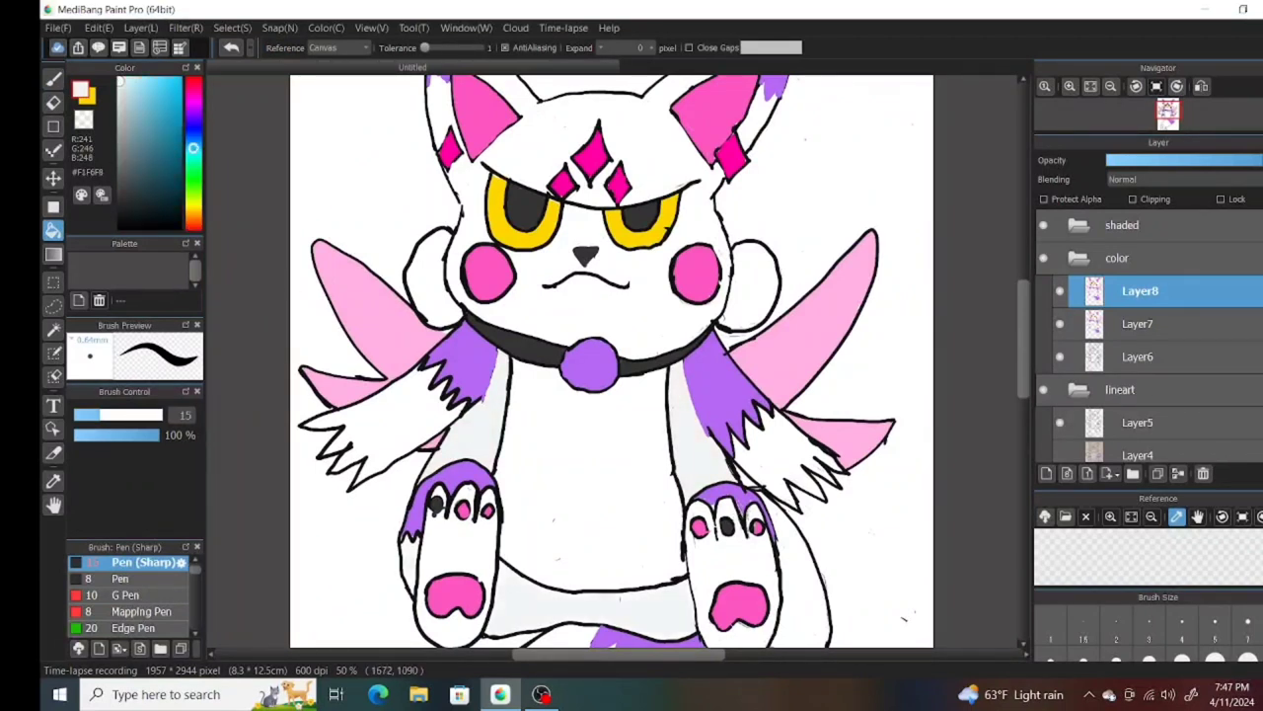
{"action": "left_click", "coordinate": [231, 48]}
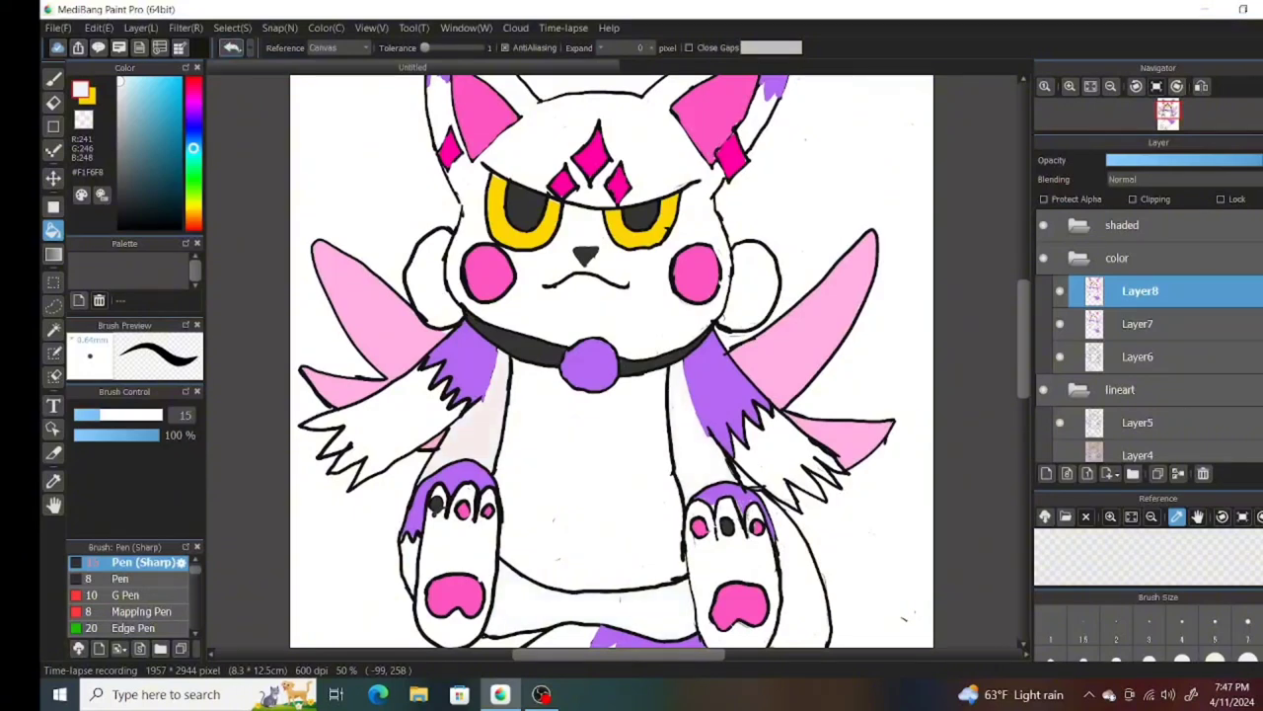
- Touch up the inner ear beside the magenta diamond with pink #FC56C0
{"action": "scroll", "coordinate": [612, 362], "scroll_direction": "up", "scroll_amount": 3}
{"action": "left_click", "coordinate": [122, 83]}
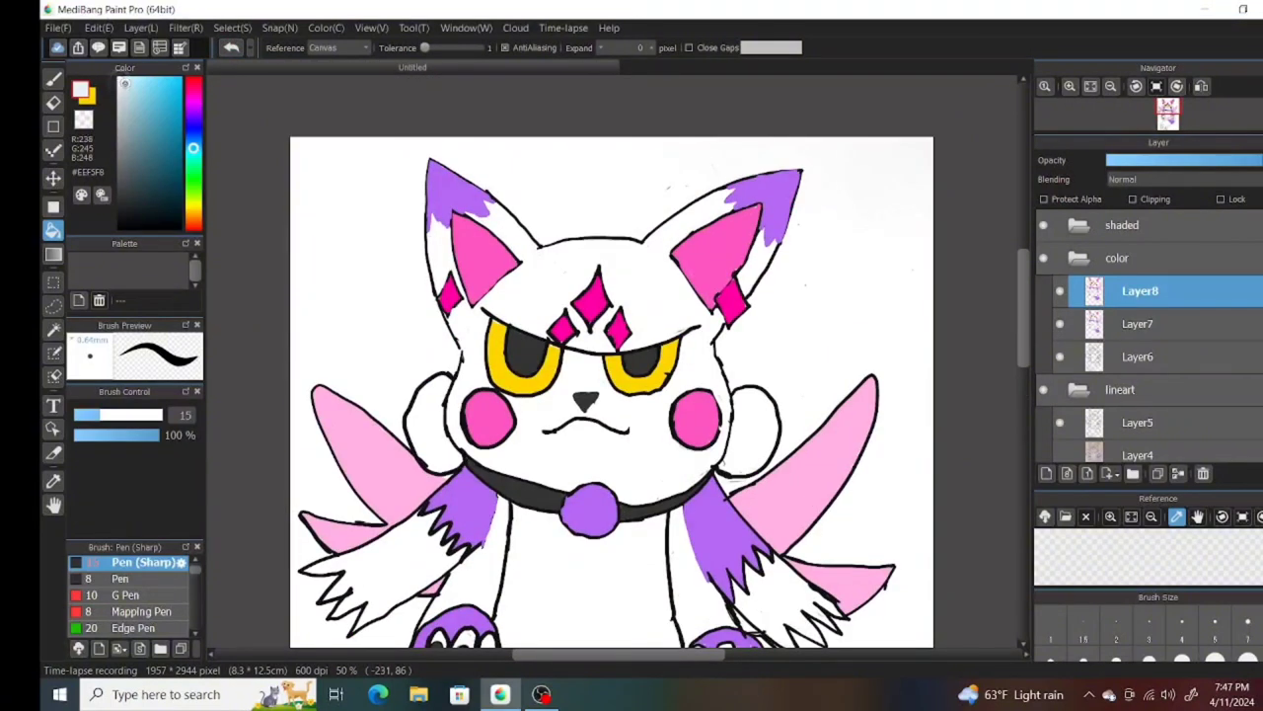
{"action": "left_click", "coordinate": [126, 85]}
{"action": "left_click", "coordinate": [54, 78]}
{"action": "left_click", "coordinate": [718, 290], "text": "alt"}
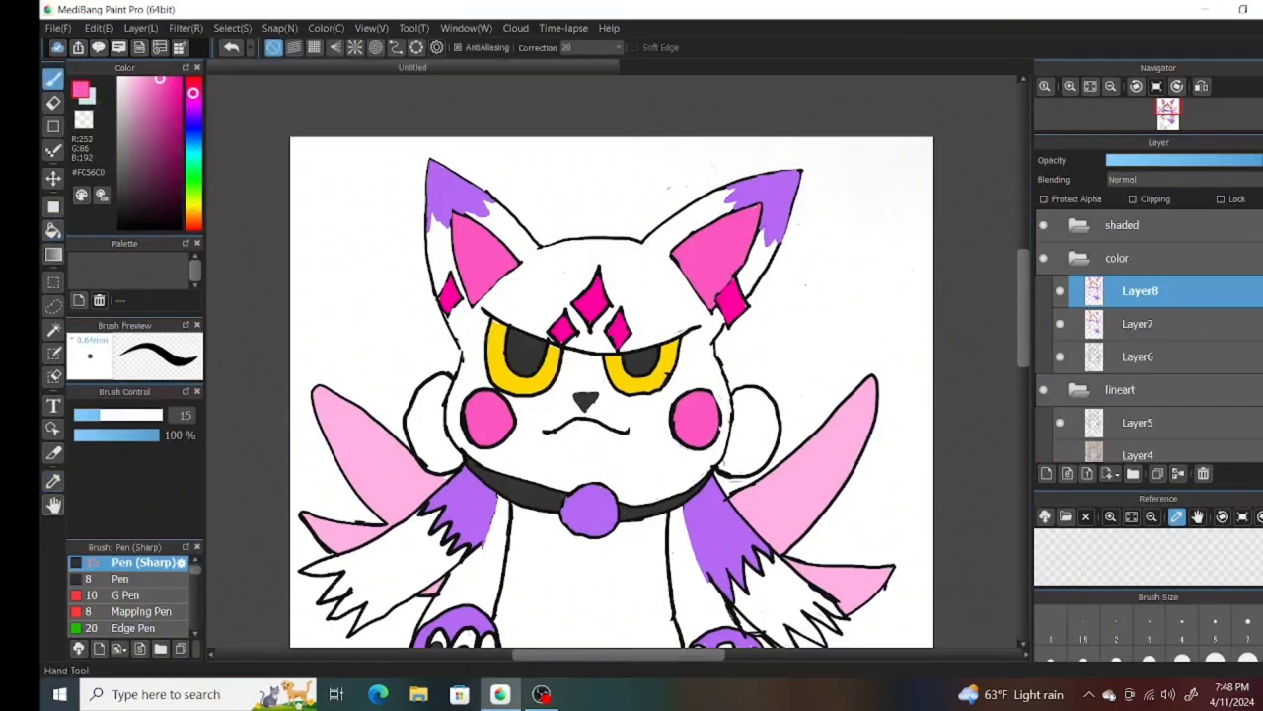
- Paint the upper part of both irises orange #FDA800 and the lower part bright yellow #ECFF15
{"action": "left_click", "coordinate": [496, 331], "text": "alt"}
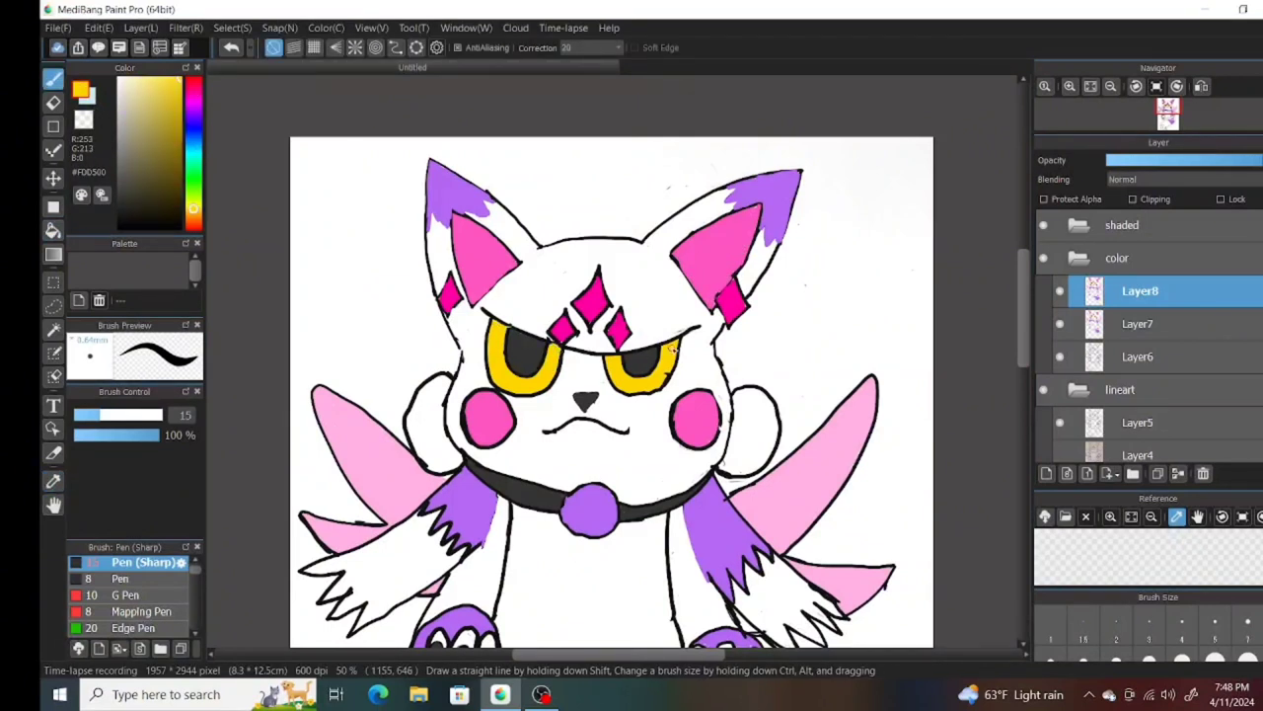
{"action": "left_click", "coordinate": [193, 214]}
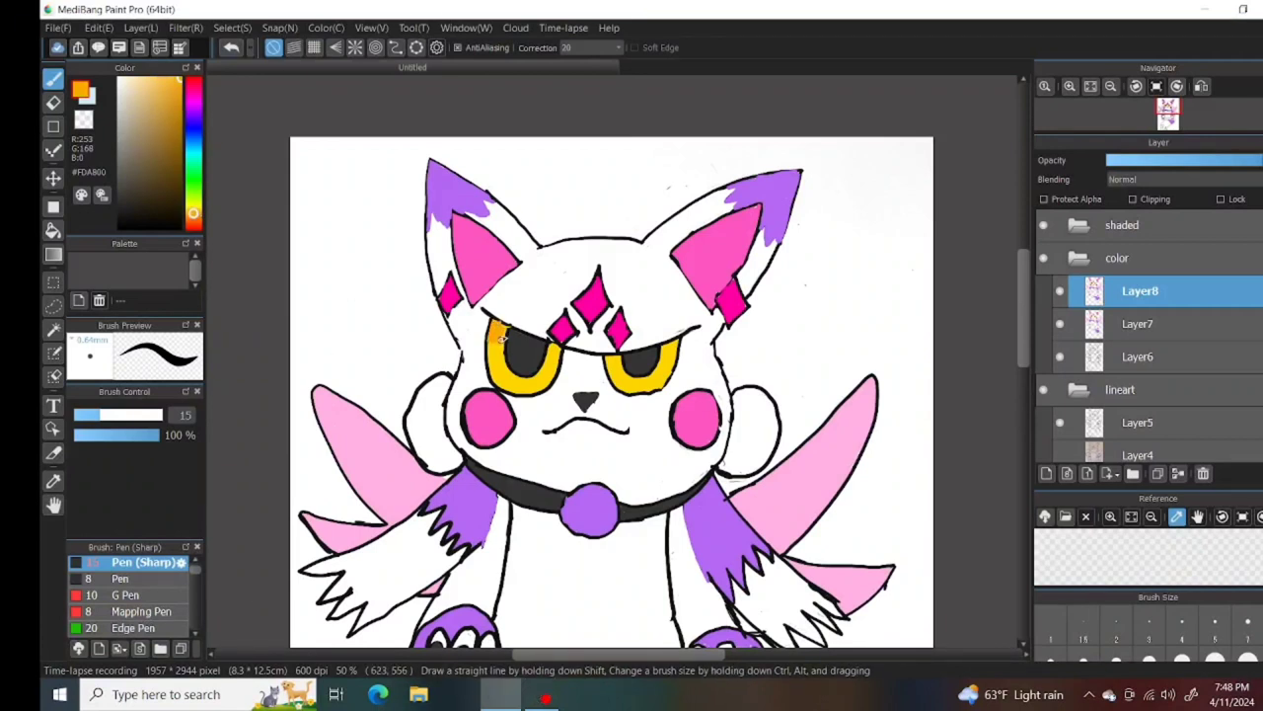
{"action": "left_click", "coordinate": [193, 208]}
{"action": "left_click", "coordinate": [178, 96]}
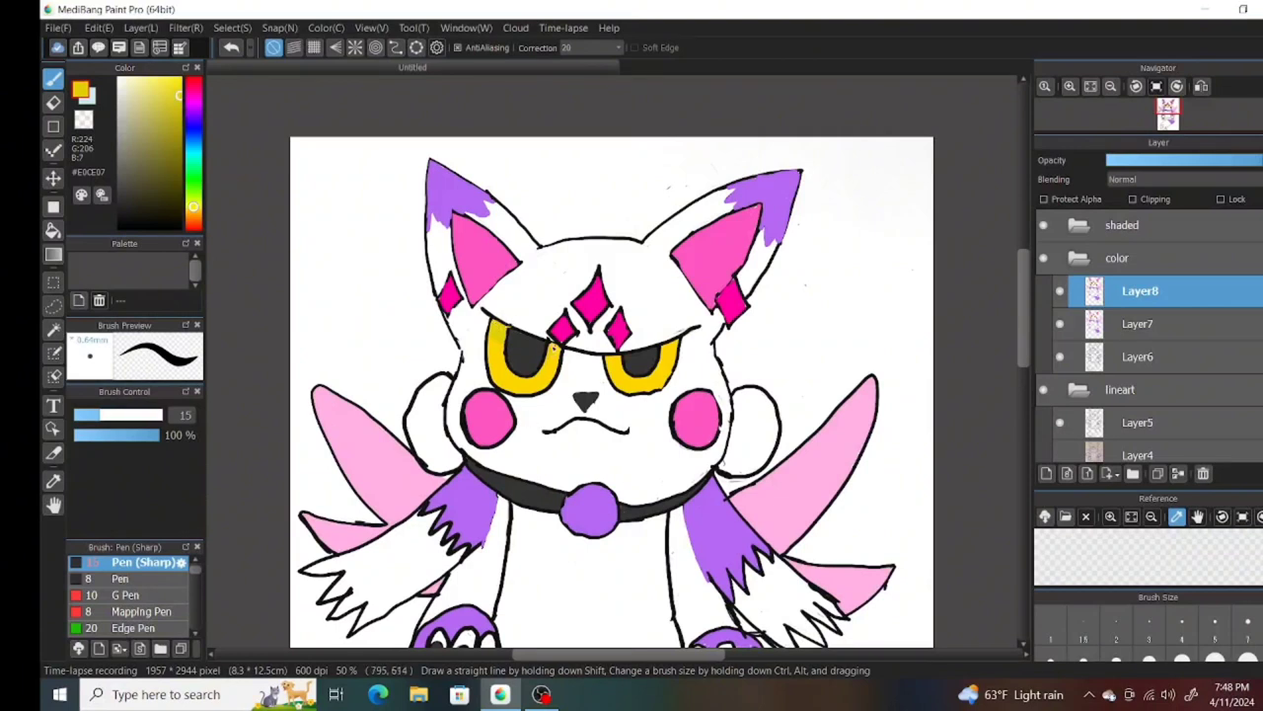
{"action": "left_click", "coordinate": [179, 77]}
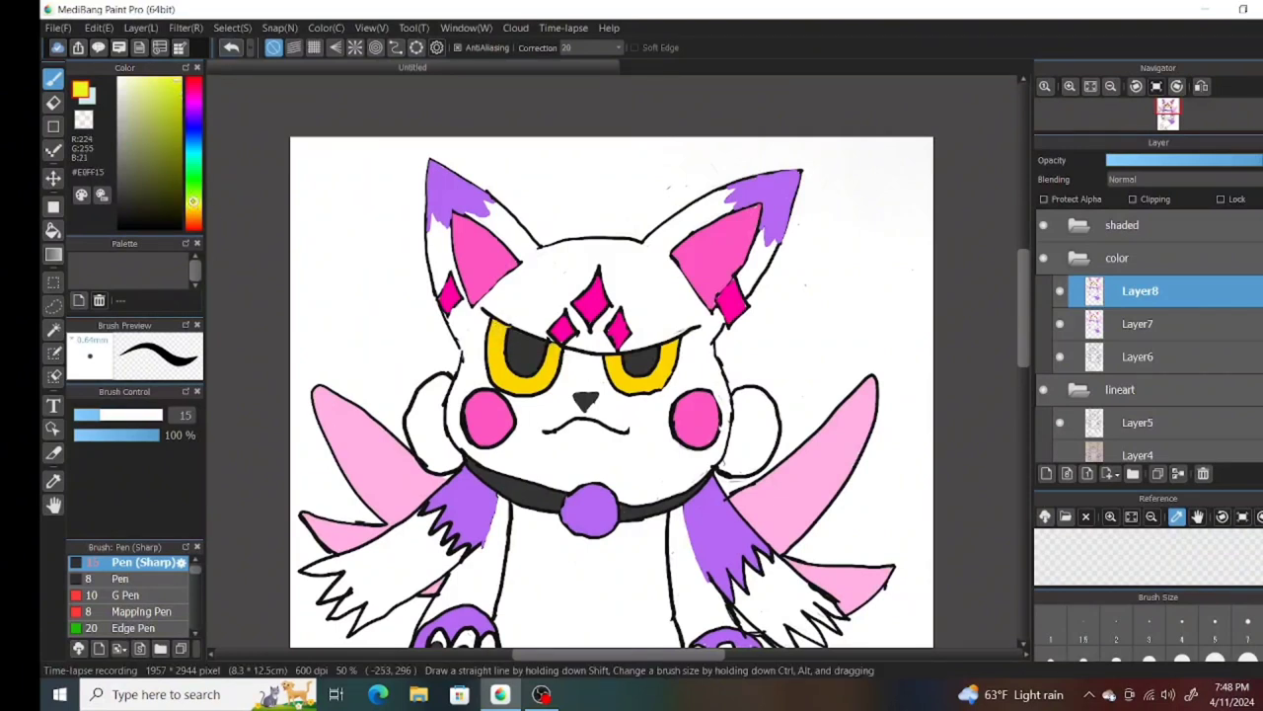
{"action": "left_click_drag", "start_coordinate": [193, 201], "coordinate": [193, 203]}
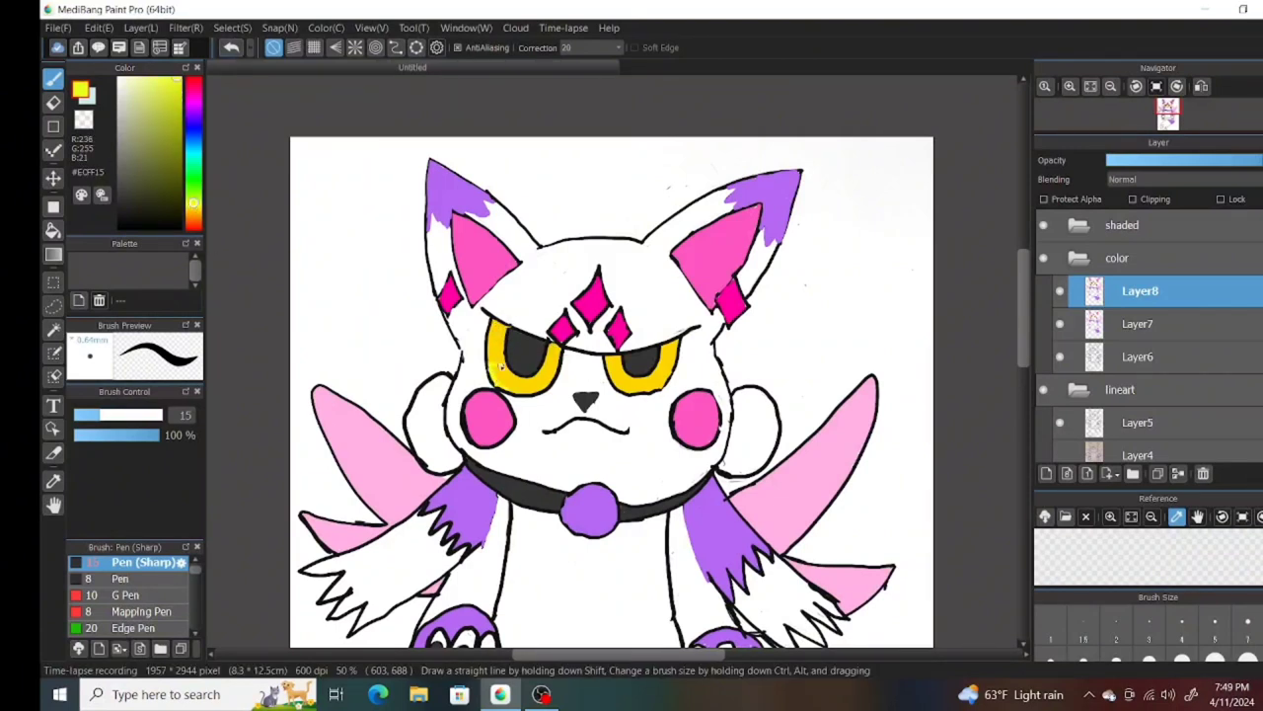
{"action": "left_click_drag", "start_coordinate": [503, 369], "coordinate": [511, 384]}
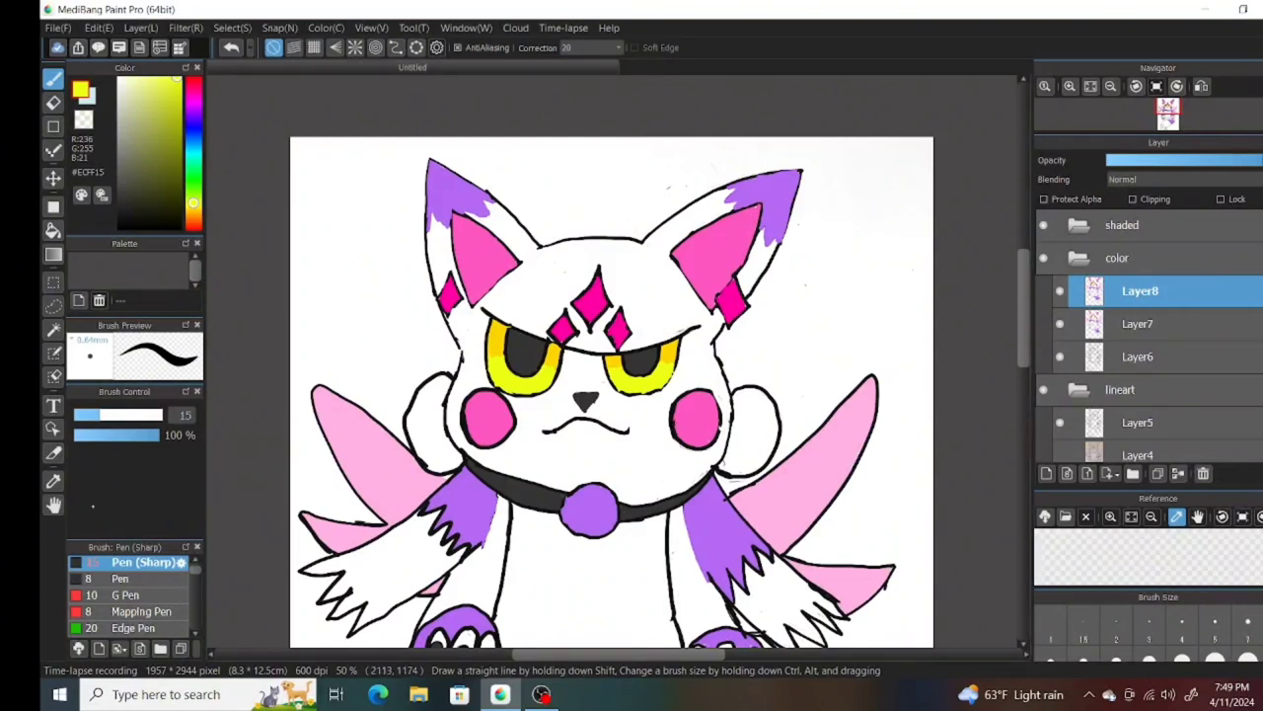
- Touch up the wing beside the arm in light pink #FFB0E2 and the head outline below the ears in black #121212
{"action": "left_click", "coordinate": [53, 481]}
{"action": "left_click", "coordinate": [402, 480]}
{"action": "left_click", "coordinate": [53, 230]}
{"action": "left_click", "coordinate": [53, 79]}
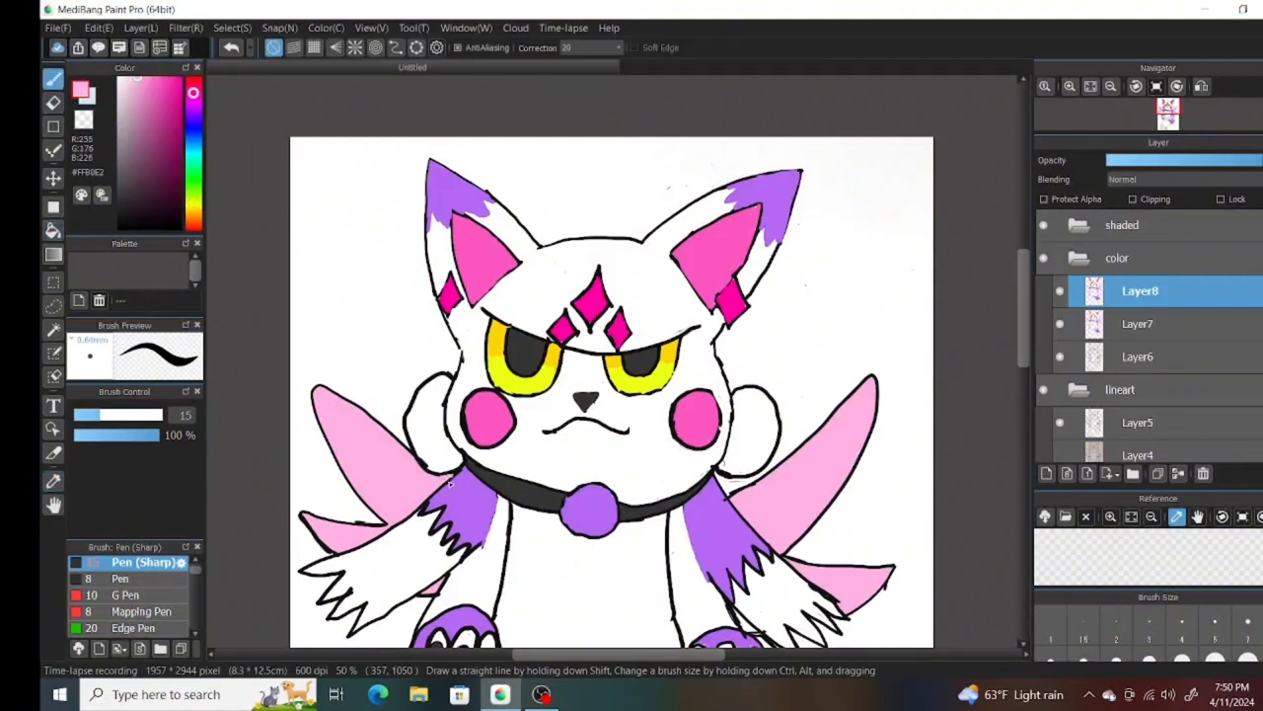
{"action": "left_click", "coordinate": [457, 341], "text": "alt"}
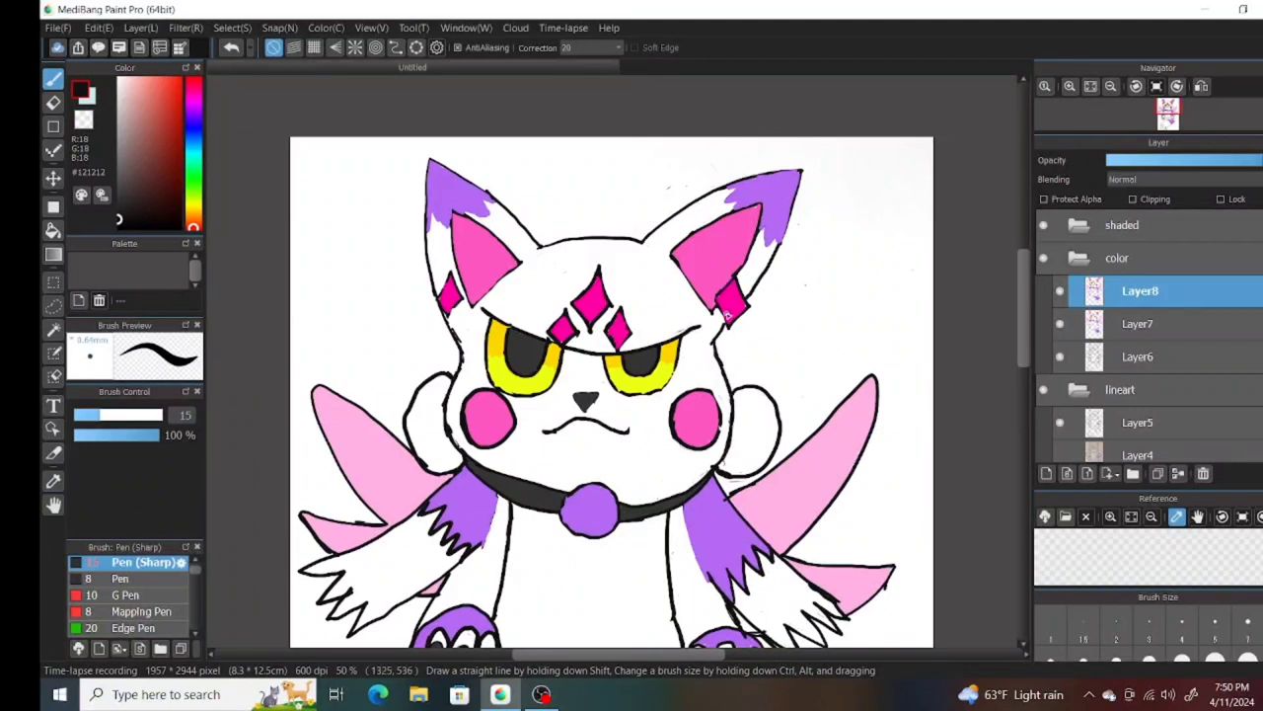
- Duplicate Layer8, rename the copy Layer9 and move it into the shaded folder
{"action": "left_click", "coordinate": [1091, 86]}
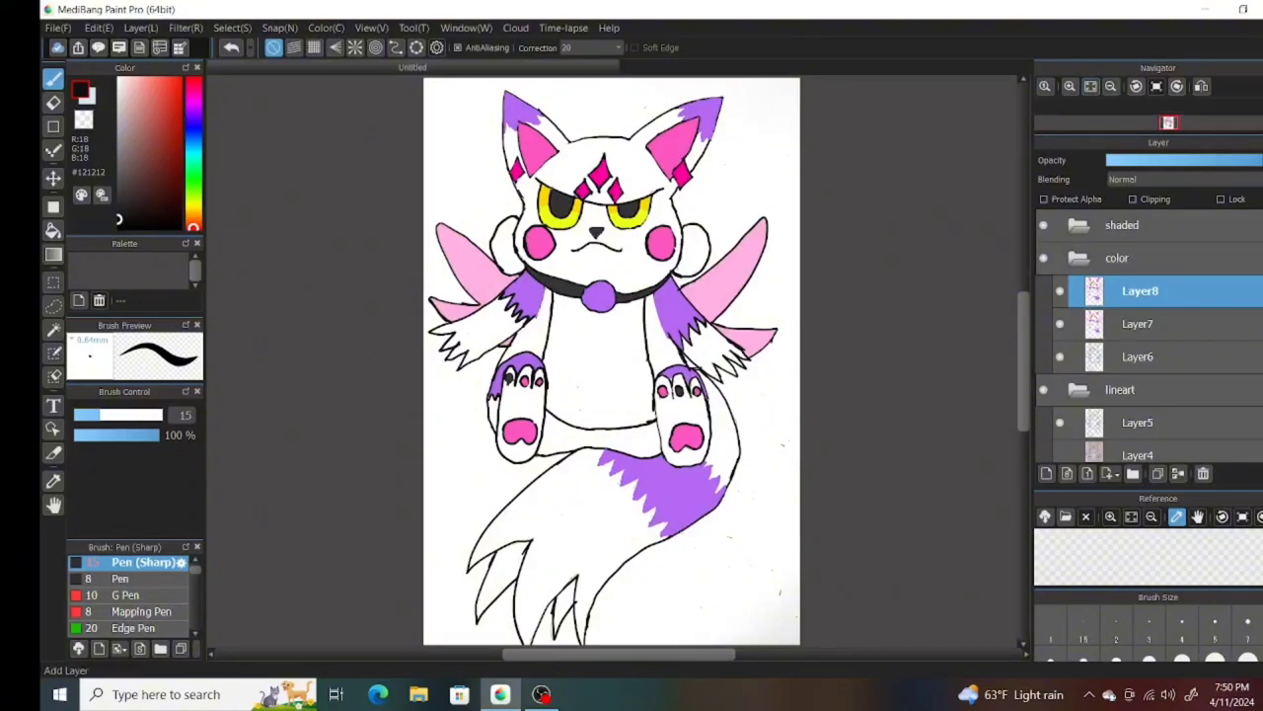
{"action": "left_click", "coordinate": [1158, 473]}
{"action": "double_click", "coordinate": [1140, 291]}
{"action": "left_click", "coordinate": [711, 283]}
{"action": "left_click", "coordinate": [290, 677]}
{"action": "left_click", "coordinate": [1054, 488]}
{"action": "left_click", "coordinate": [949, 614]}
{"action": "left_click", "coordinate": [753, 393]}
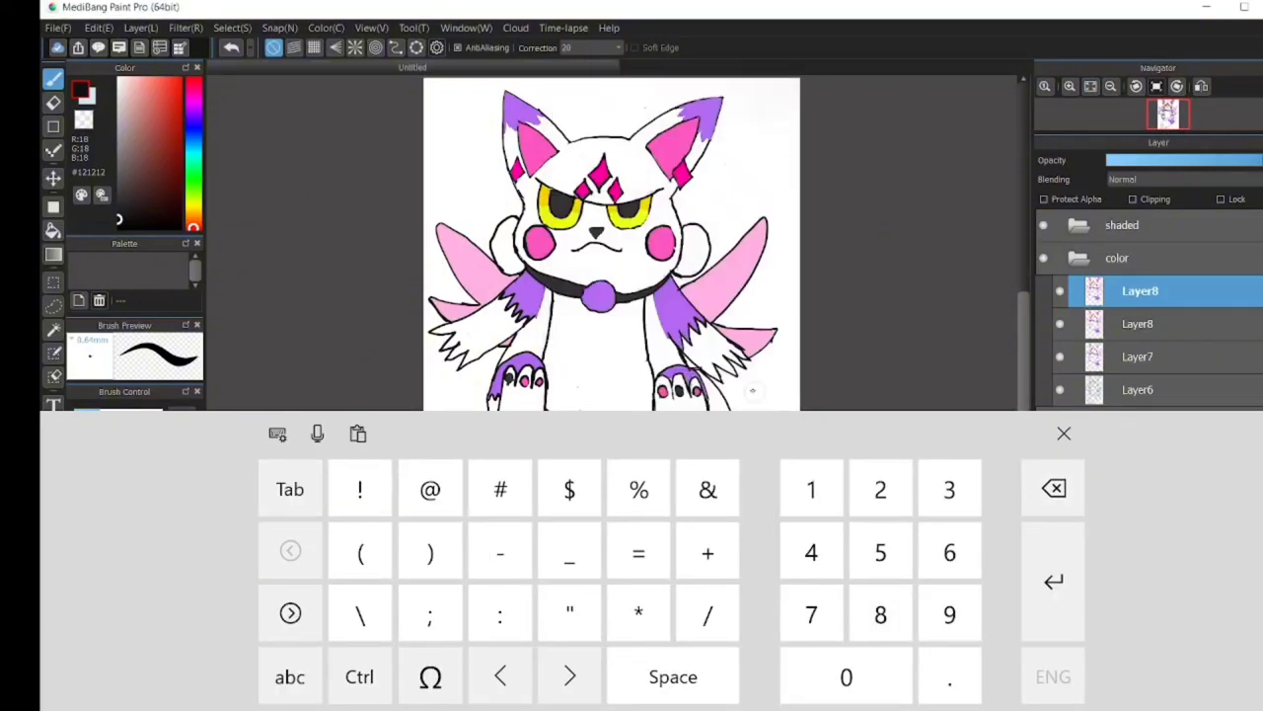
{"action": "left_click_drag", "start_coordinate": [1139, 291], "coordinate": [1159, 235]}
- Add a new empty layer above Layer9 in the shaded folder and name it Layer10
{"action": "left_click", "coordinate": [1048, 474]}
{"action": "double_click", "coordinate": [1143, 257]}
{"action": "left_click", "coordinate": [705, 281]}
{"action": "left_click", "coordinate": [1019, 489]}
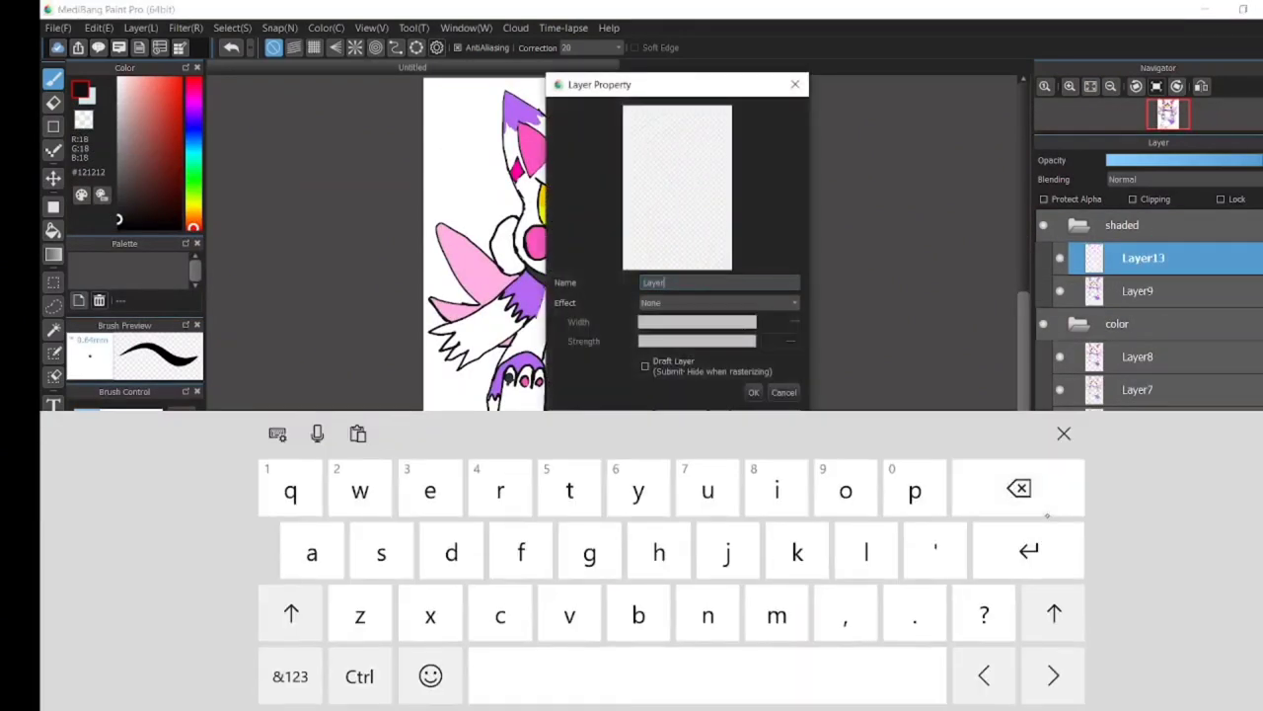
{"action": "left_click", "coordinate": [290, 677]}
{"action": "left_click", "coordinate": [846, 677]}
{"action": "left_click", "coordinate": [753, 392]}
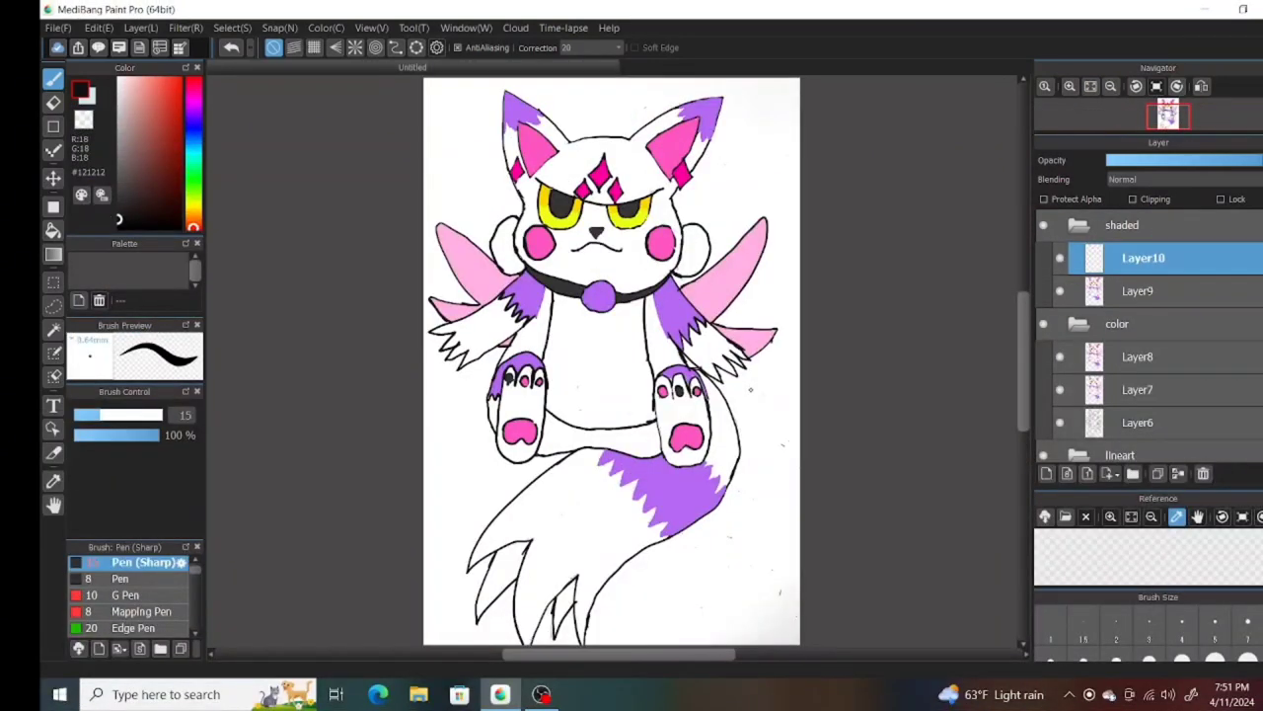
- Shade the ears, arms and body edges with the soft airbrush in pale blue #CEE9F1
{"action": "left_click", "coordinate": [90, 96]}
{"action": "left_click", "coordinate": [195, 634]}
{"action": "scroll", "coordinate": [128, 592], "scroll_direction": "down", "scroll_amount": 3}
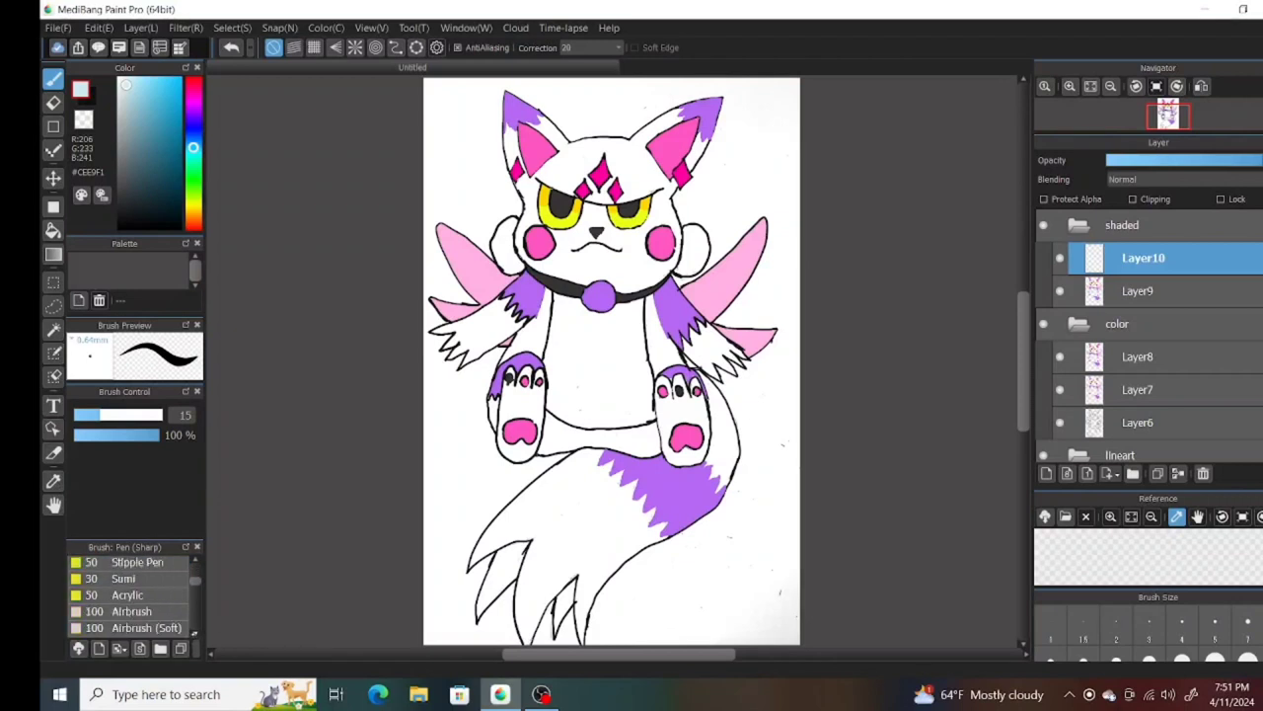
{"action": "left_click", "coordinate": [181, 628]}
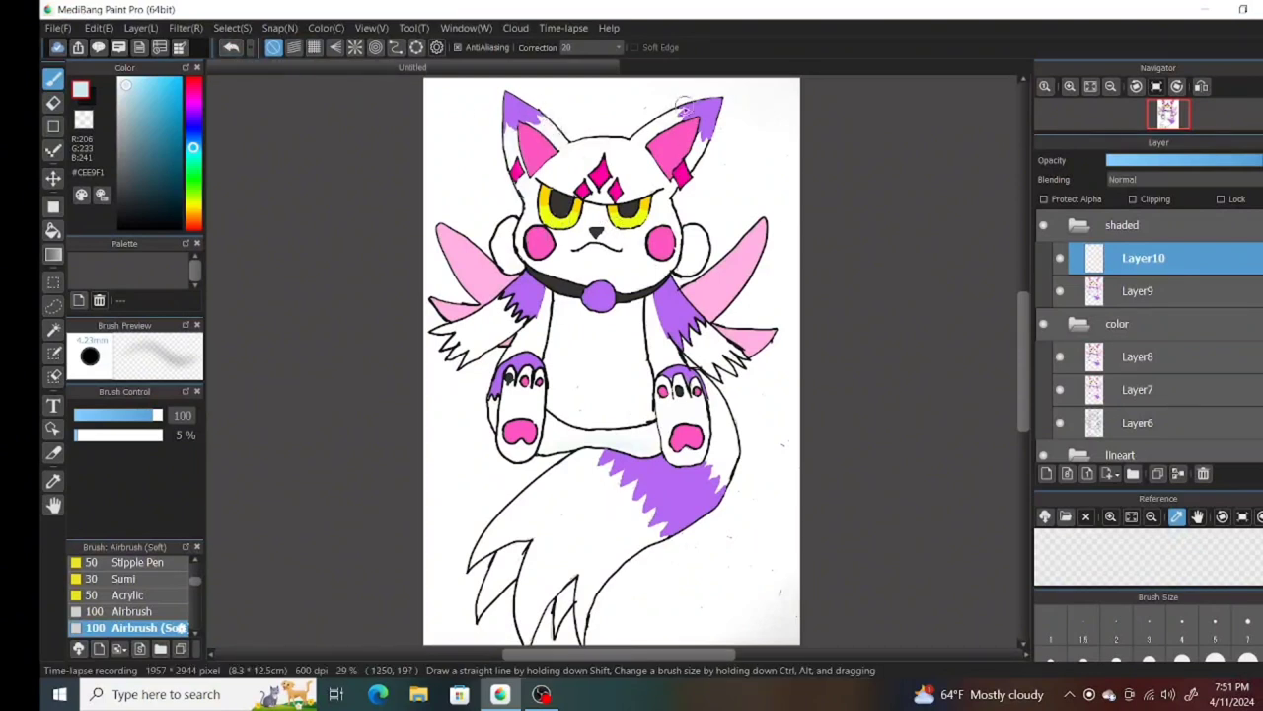
{"action": "left_click_drag", "start_coordinate": [684, 158], "coordinate": [669, 184]}
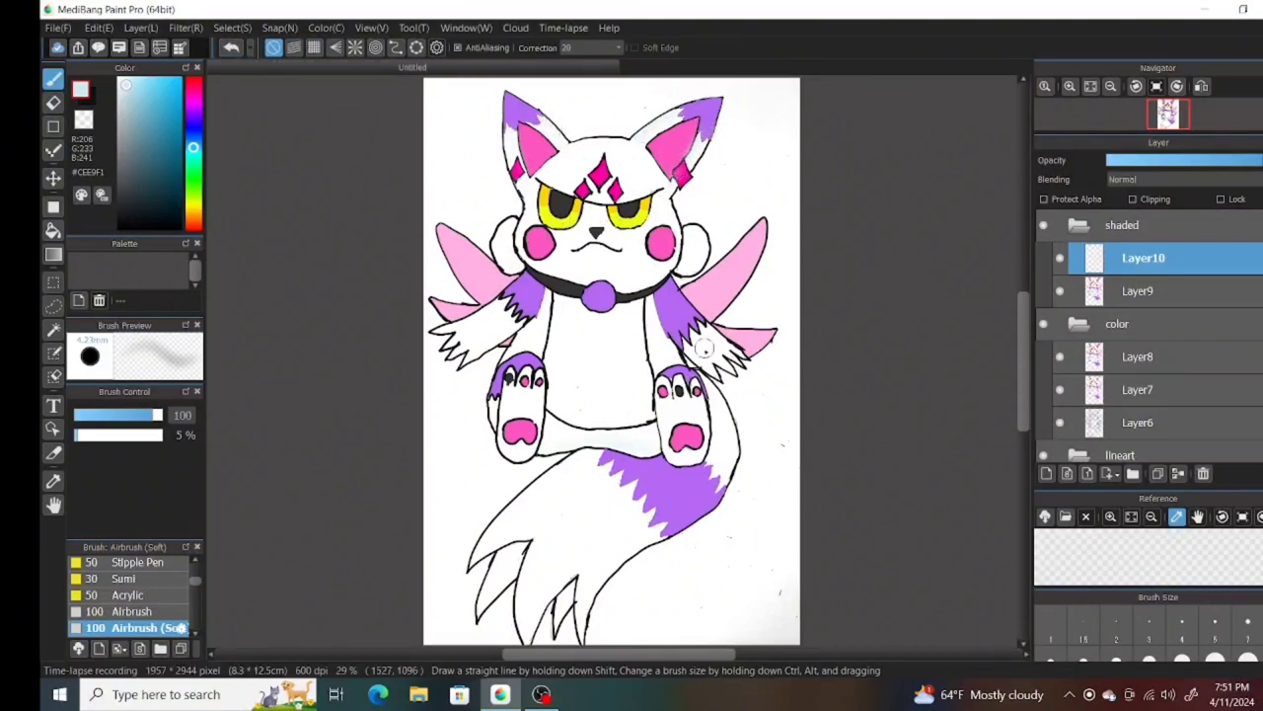
{"action": "left_click_drag", "start_coordinate": [698, 324], "coordinate": [754, 364]}
{"action": "left_click_drag", "start_coordinate": [471, 321], "coordinate": [446, 332]}
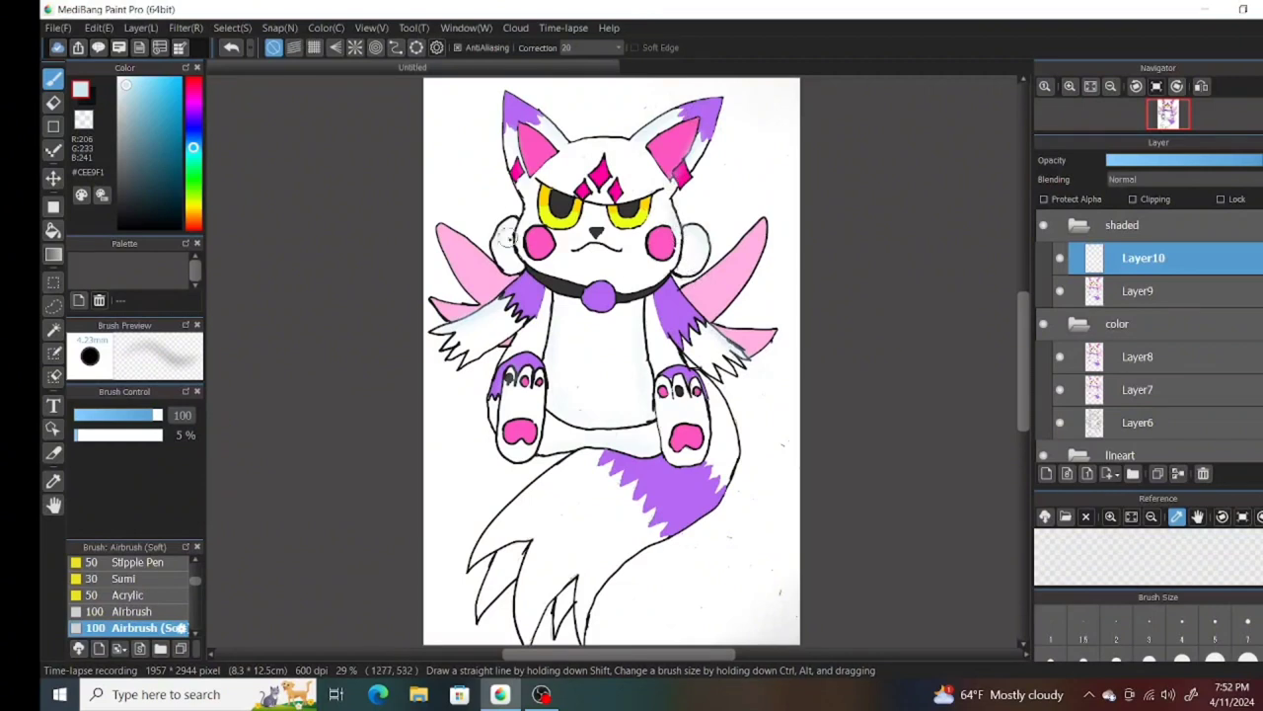
- Airbrush light gray #EAEAEA shading on the lower body, the white part of the tail and both feet
{"action": "left_click", "coordinate": [507, 237], "text": "alt"}
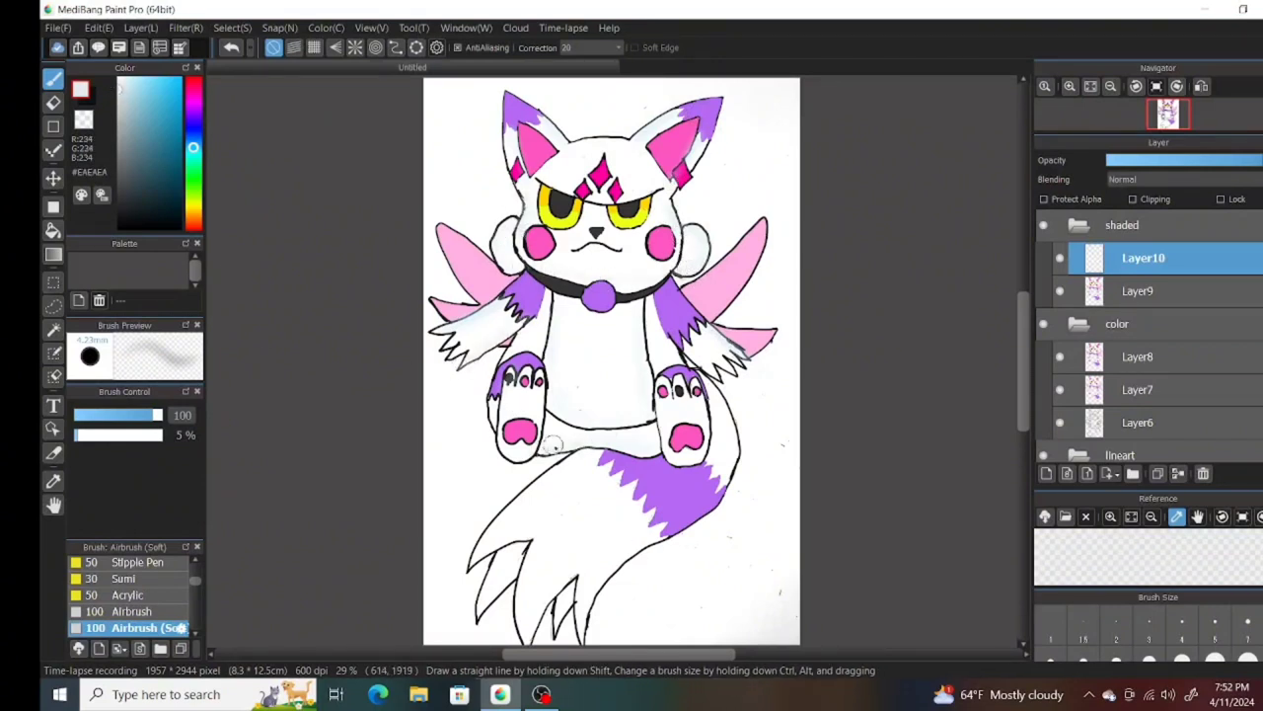
{"action": "left_click_drag", "start_coordinate": [553, 445], "coordinate": [653, 448]}
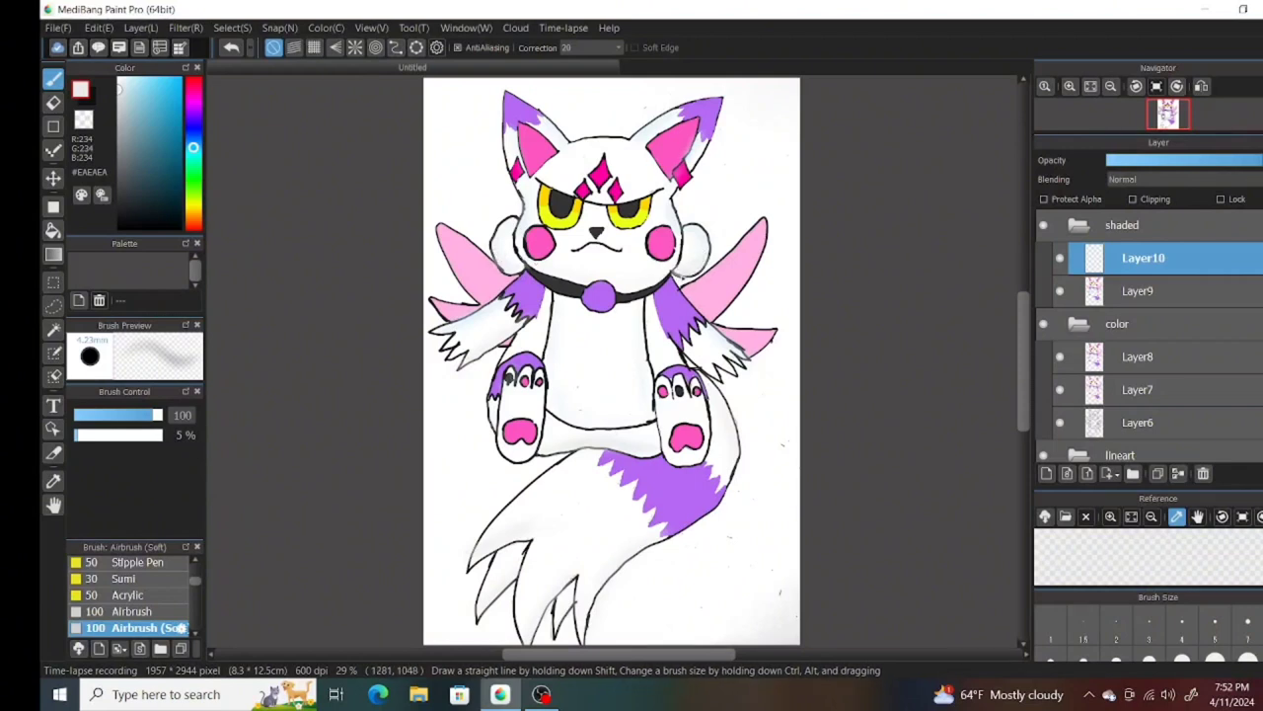
{"action": "mouse_move", "coordinate": [656, 411]}
{"action": "left_mouse_down"}
{"action": "mouse_move", "coordinate": [697, 457]}
{"action": "mouse_move", "coordinate": [699, 446]}
{"action": "left_mouse_up"}
{"action": "left_click_drag", "start_coordinate": [505, 395], "coordinate": [518, 451]}
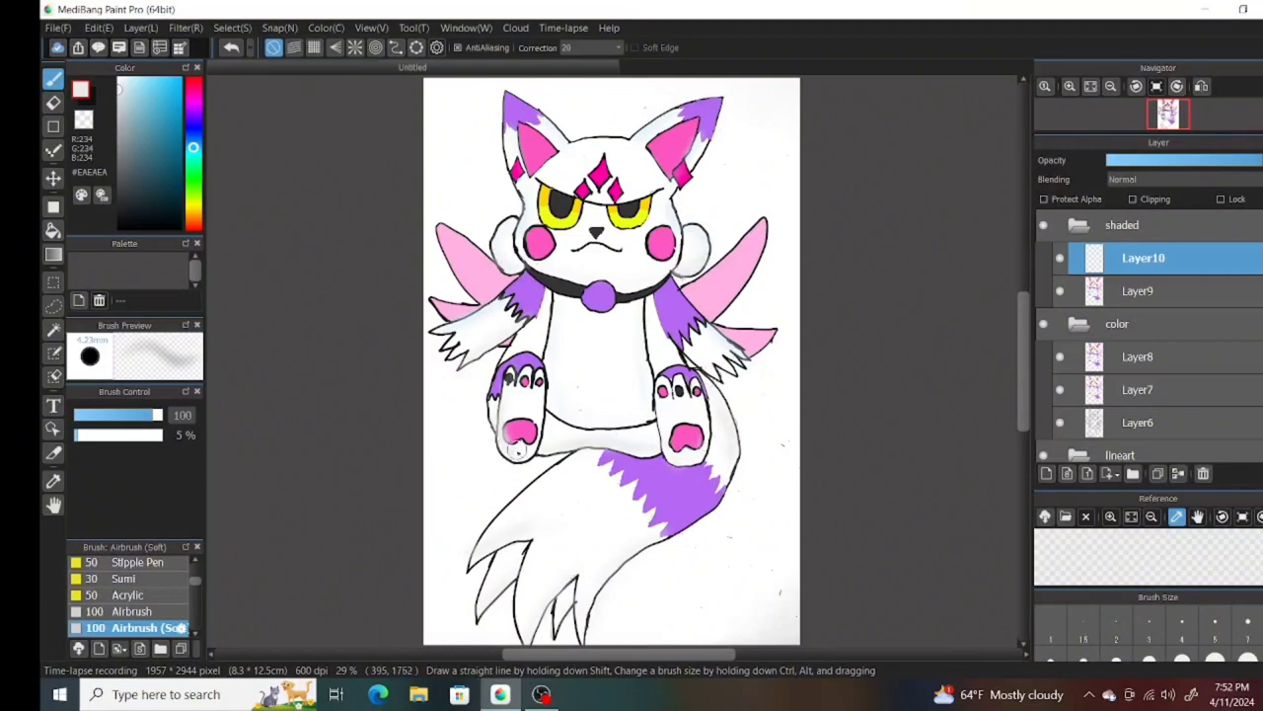
{"action": "left_click_drag", "start_coordinate": [658, 392], "coordinate": [666, 443]}
{"action": "left_click_drag", "start_coordinate": [539, 382], "coordinate": [536, 448]}
{"action": "left_click_drag", "start_coordinate": [663, 393], "coordinate": [671, 454]}
- Airbrush pale blue #DAEEF5 along the feet and the body side beside the arm
{"action": "left_click", "coordinate": [123, 83]}
{"action": "left_click_drag", "start_coordinate": [697, 390], "coordinate": [705, 448]}
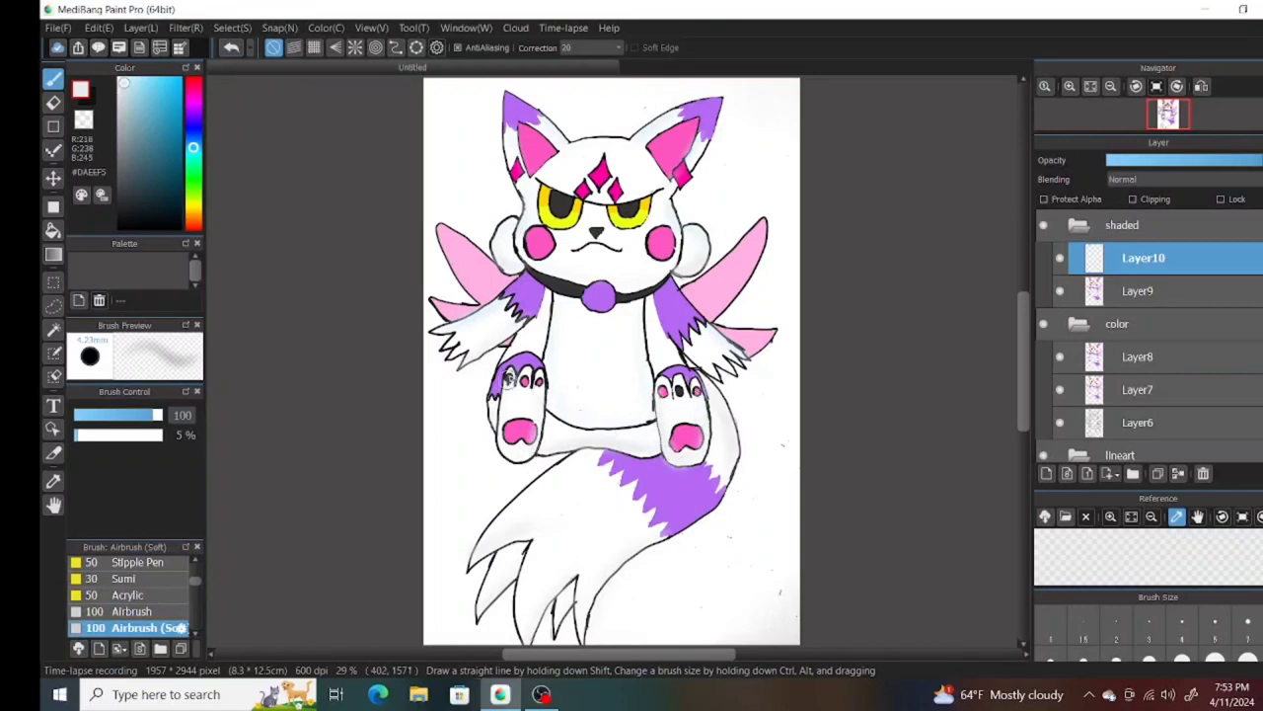
{"action": "left_click_drag", "start_coordinate": [507, 378], "coordinate": [518, 336]}
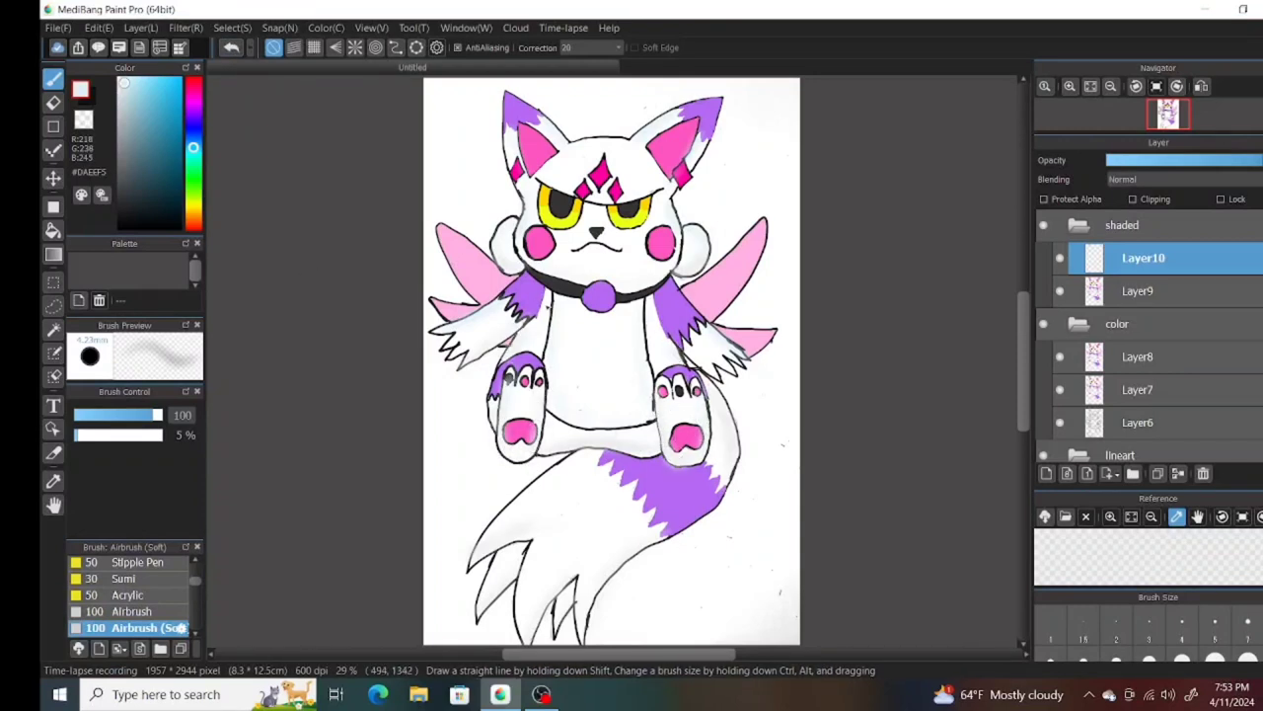
- Airbrush the pupils and irises with yellow #FDD500, black #121212 and orange #FDA800
{"action": "left_click", "coordinate": [544, 185], "text": "alt"}
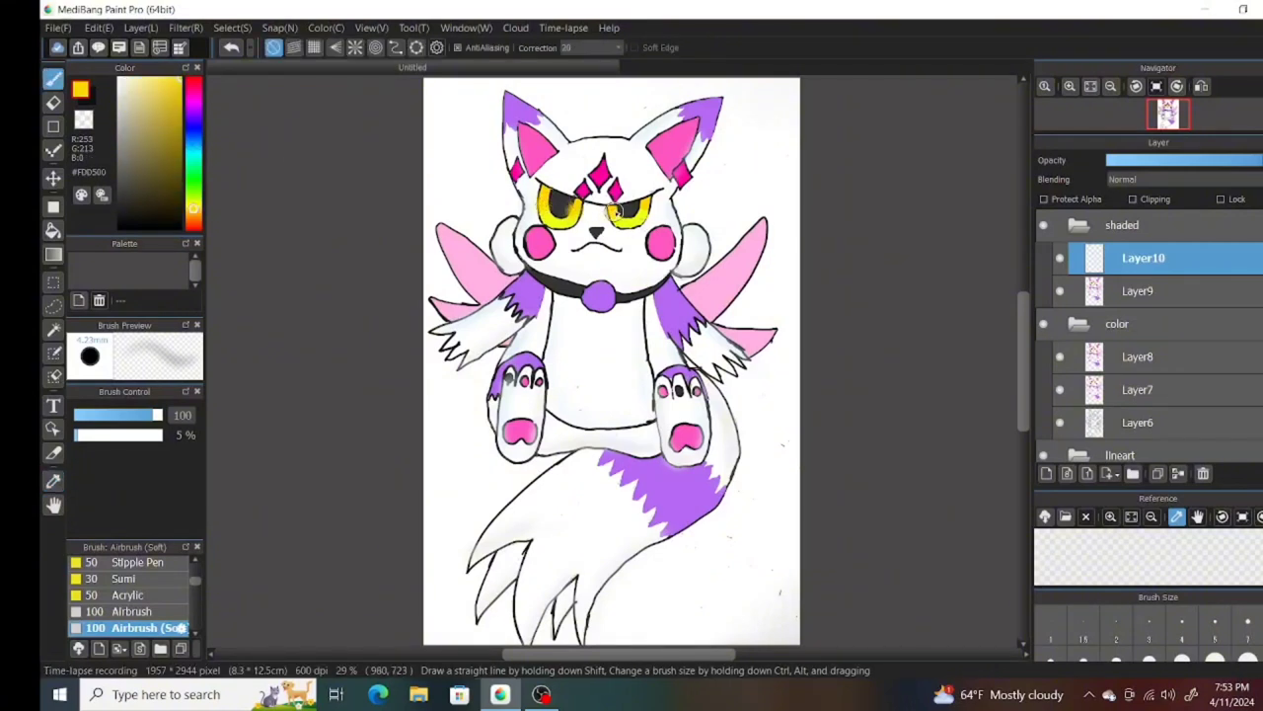
{"action": "left_click", "coordinate": [642, 205]}
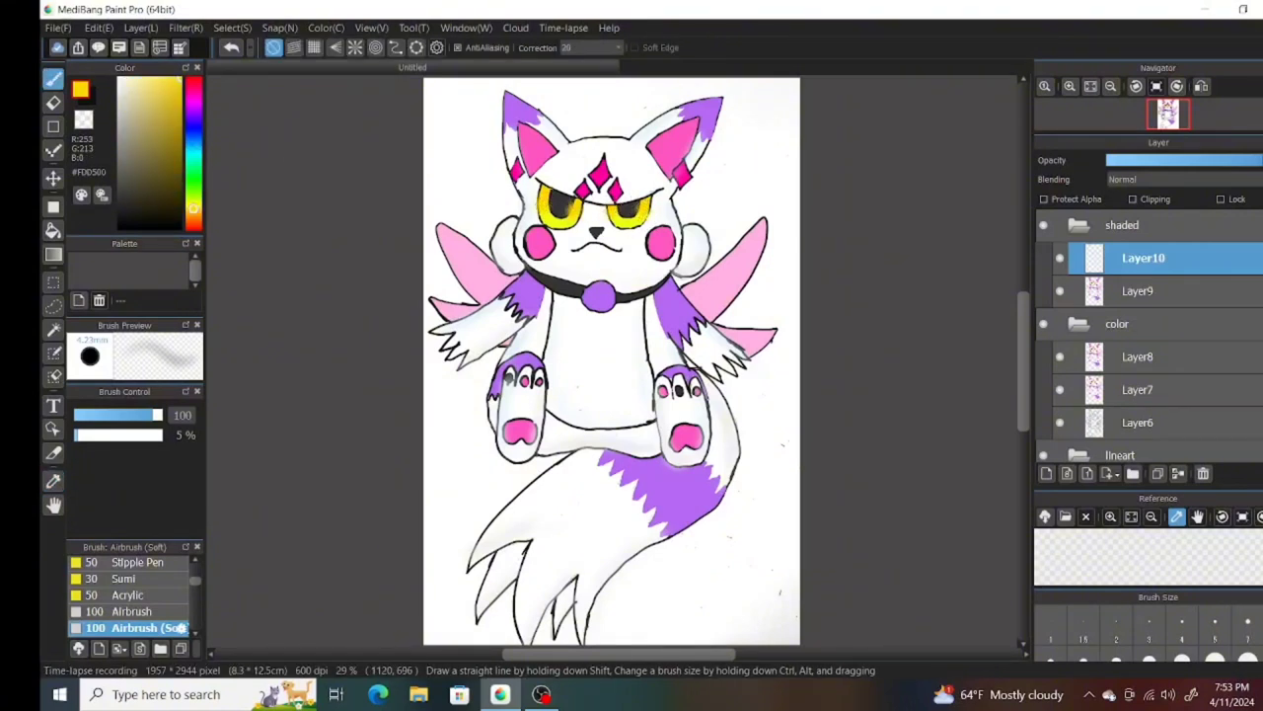
{"action": "left_click", "coordinate": [637, 207], "text": "alt"}
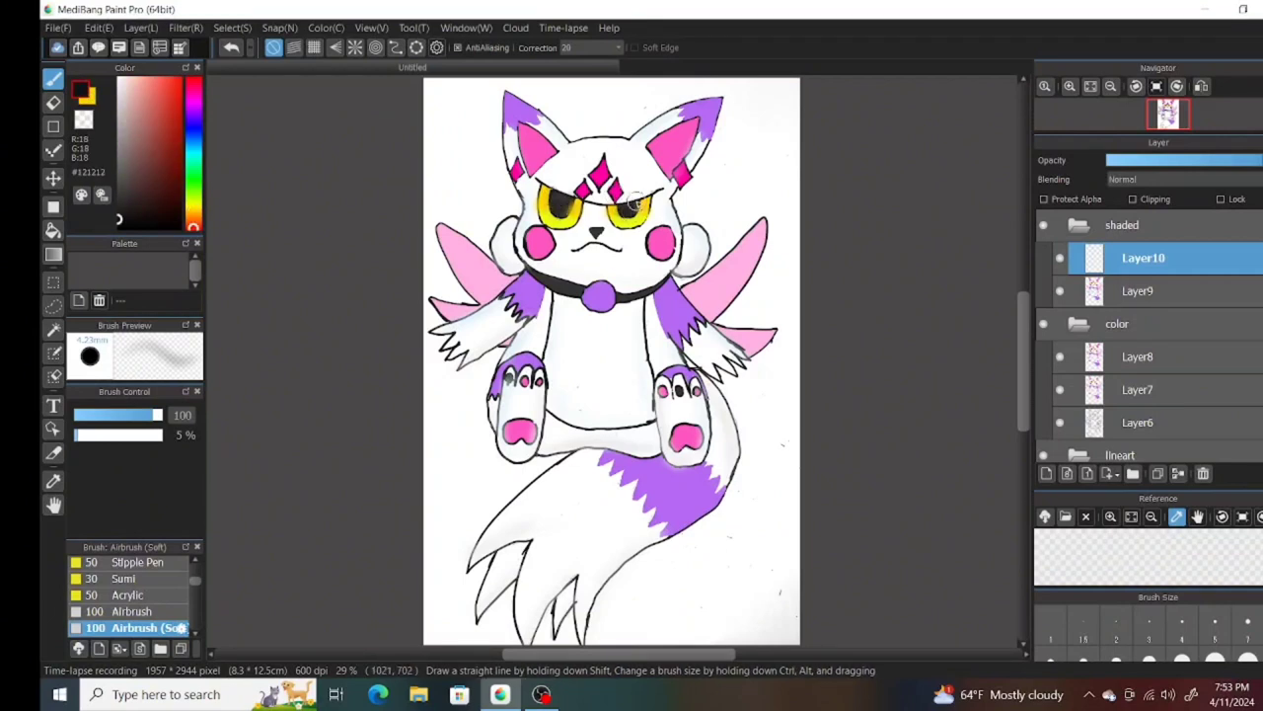
{"action": "left_click", "coordinate": [542, 181], "text": "alt"}
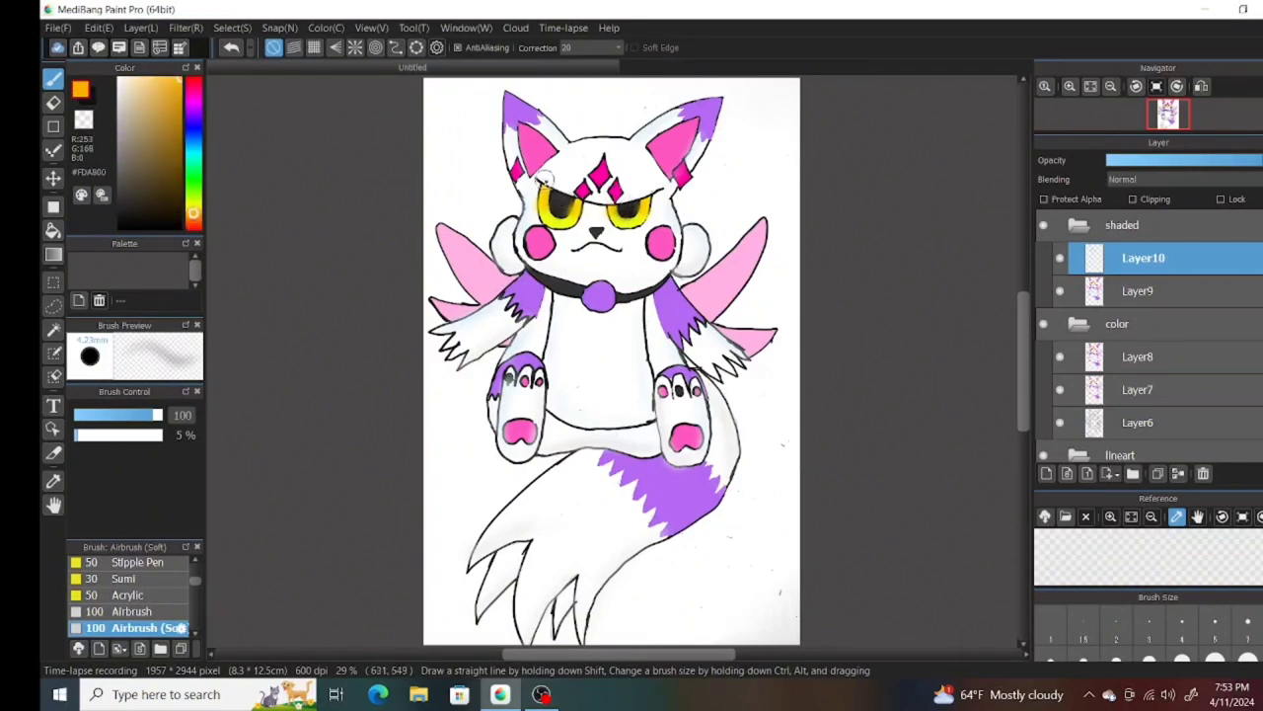
{"action": "mouse_move", "coordinate": [543, 187]}
{"action": "left_mouse_down"}
{"action": "mouse_move", "coordinate": [566, 220]}
{"action": "mouse_move", "coordinate": [584, 204]}
{"action": "mouse_move", "coordinate": [612, 207]}
{"action": "mouse_move", "coordinate": [647, 208]}
{"action": "left_mouse_up"}
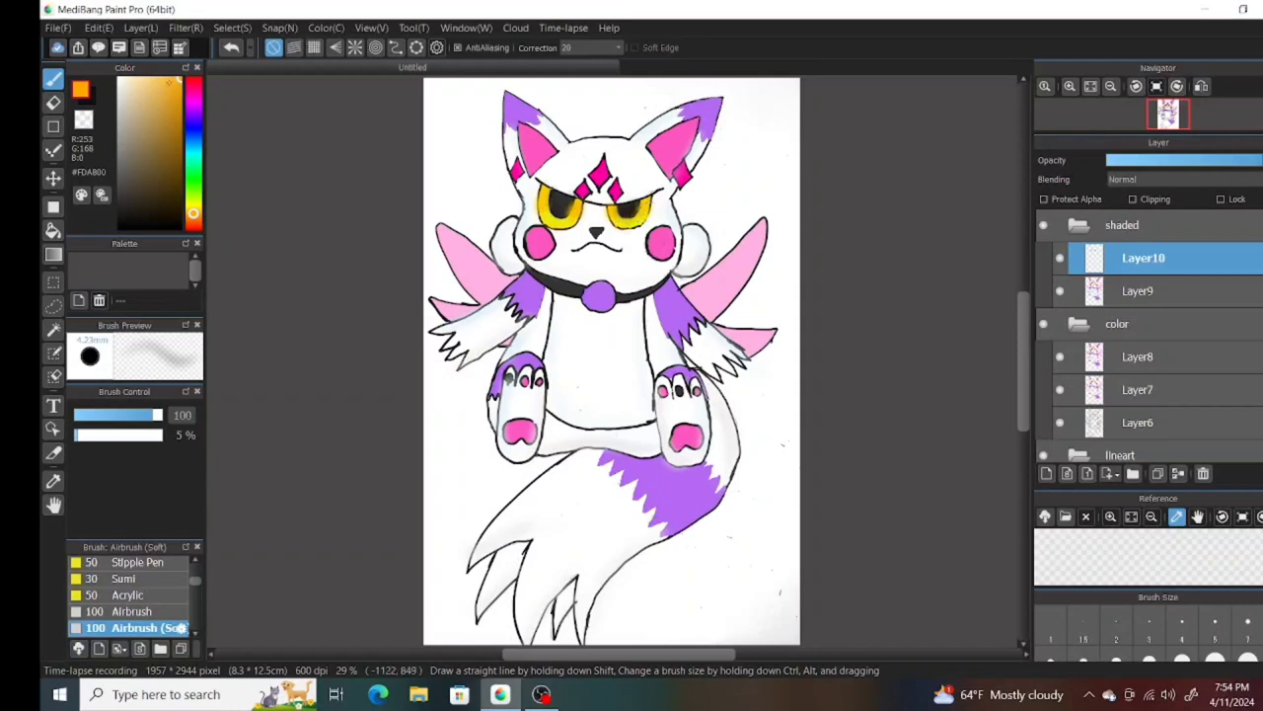
- Airbrush white #FFFFFF highlights on both eyes, undoing the first attempt and repainting them
{"action": "left_click", "coordinate": [194, 203]}
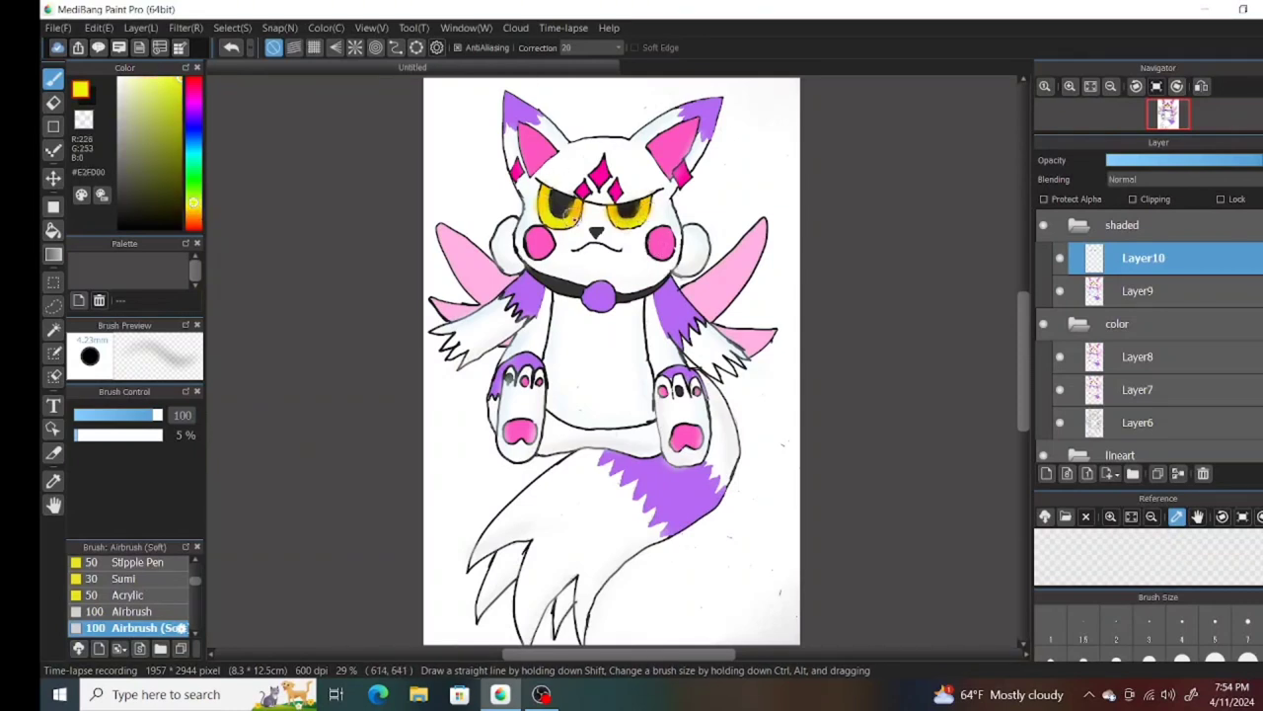
{"action": "left_click", "coordinate": [118, 79]}
{"action": "mouse_move", "coordinate": [546, 185]}
{"action": "left_mouse_down"}
{"action": "mouse_move", "coordinate": [583, 188]}
{"action": "mouse_move", "coordinate": [581, 200]}
{"action": "mouse_move", "coordinate": [613, 194]}
{"action": "mouse_move", "coordinate": [640, 216]}
{"action": "left_mouse_up"}
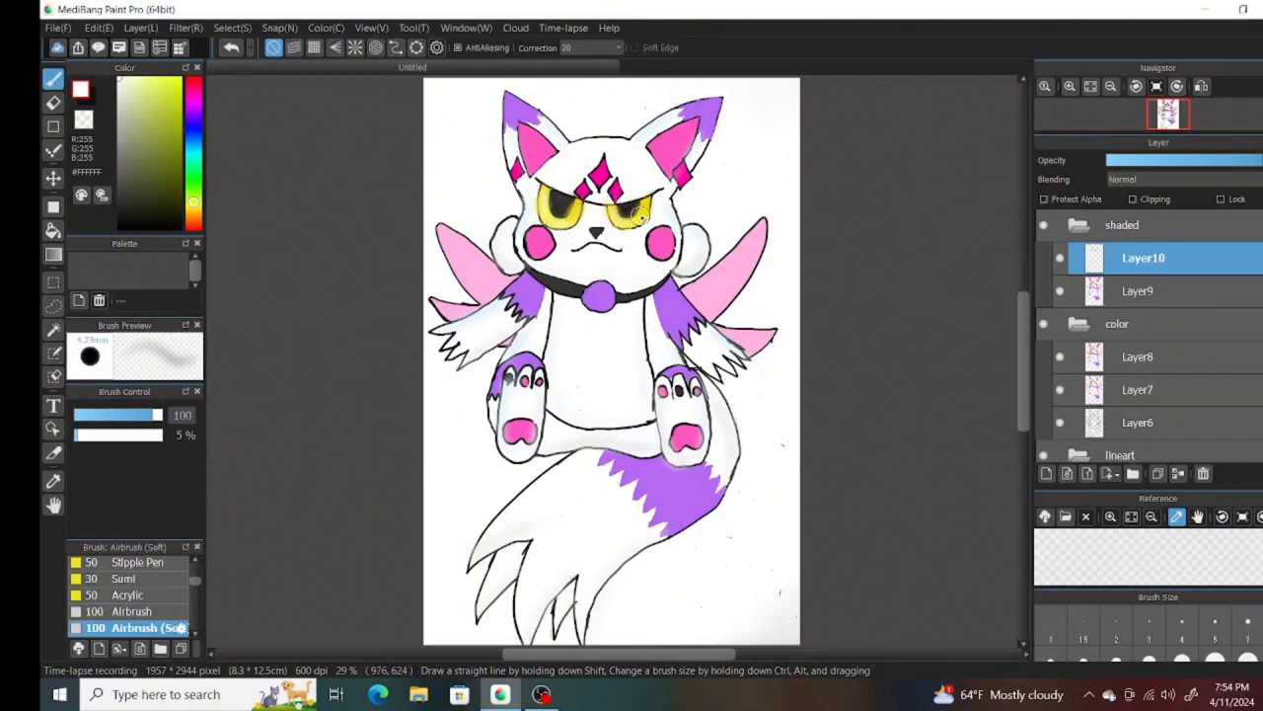
{"action": "key", "text": "ctrl+z"}
{"action": "mouse_move", "coordinate": [539, 191]}
{"action": "left_mouse_down"}
{"action": "mouse_move", "coordinate": [642, 204]}
{"action": "mouse_move", "coordinate": [640, 222]}
{"action": "mouse_move", "coordinate": [612, 212]}
{"action": "mouse_move", "coordinate": [640, 229]}
{"action": "left_mouse_up"}
{"action": "mouse_move", "coordinate": [634, 218]}
{"action": "left_mouse_down"}
{"action": "mouse_move", "coordinate": [636, 198]}
{"action": "mouse_move", "coordinate": [571, 195]}
{"action": "left_mouse_up"}
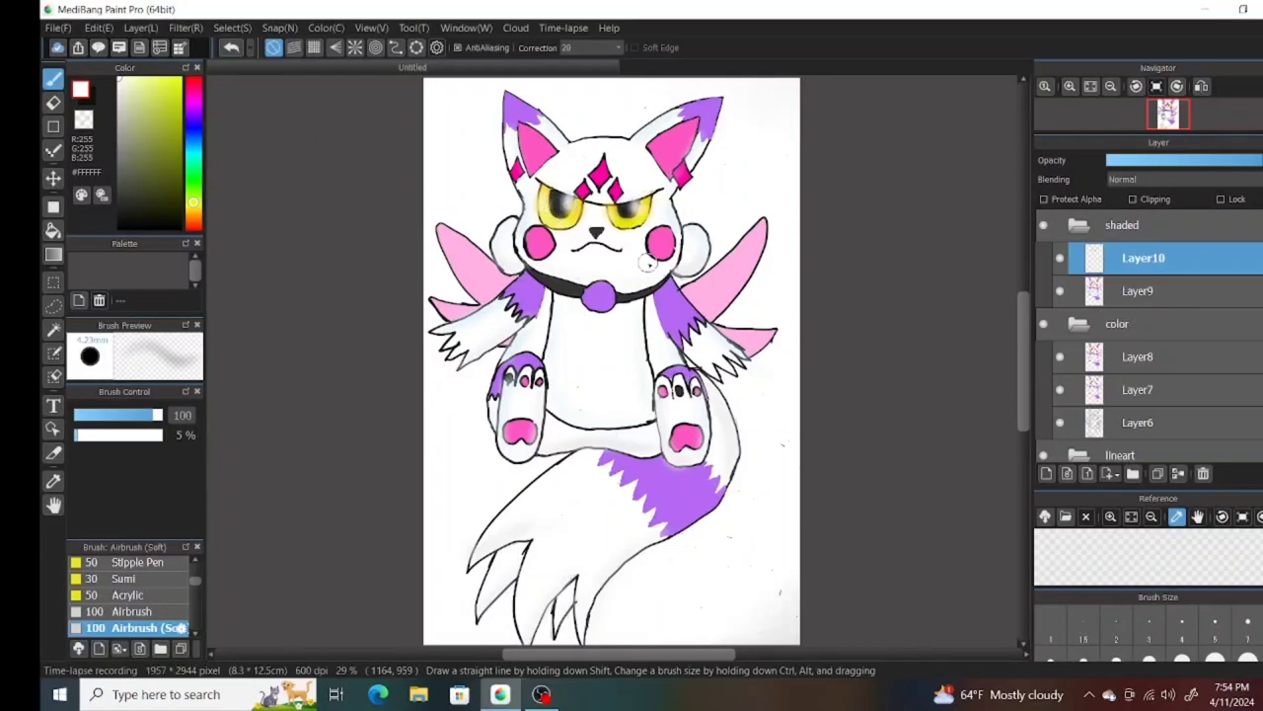
- Airbrush purple #924ACC on the arm patches, collar ball and ear tips, and pale lilac #E0DBE4 on the white ear edges
{"action": "left_click", "coordinate": [524, 319], "text": "alt"}
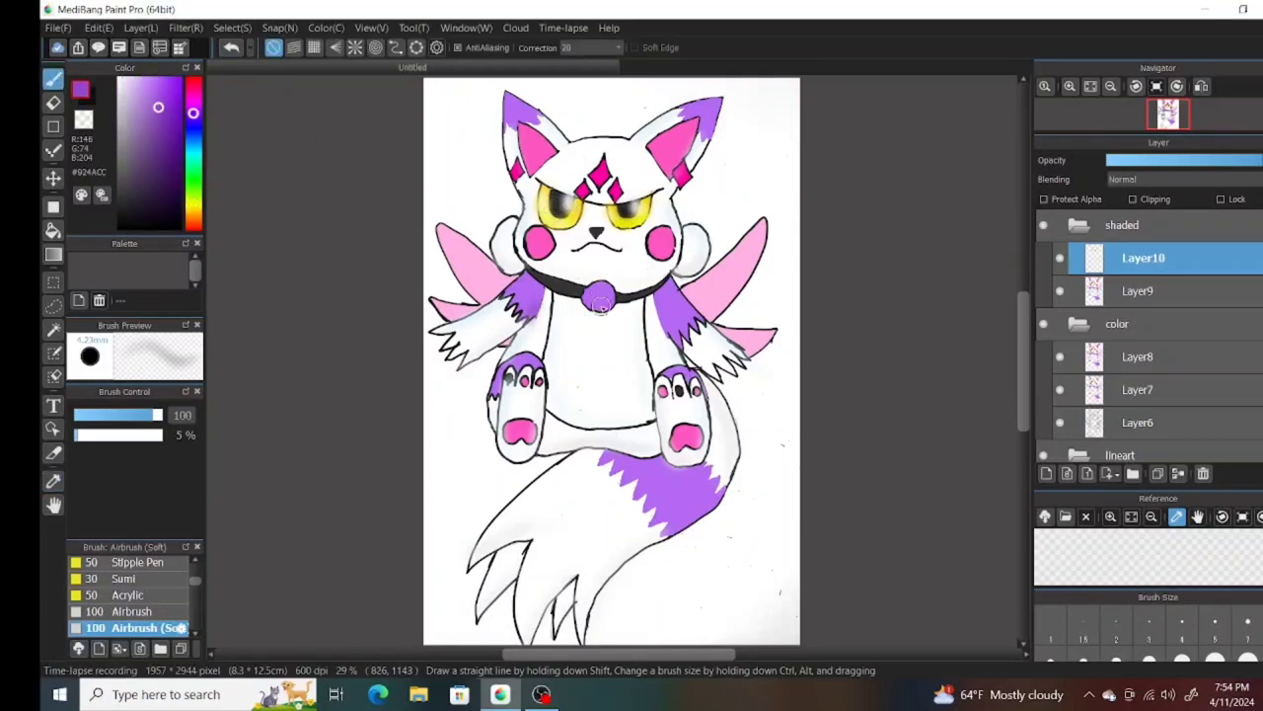
{"action": "left_click_drag", "start_coordinate": [598, 304], "coordinate": [590, 298]}
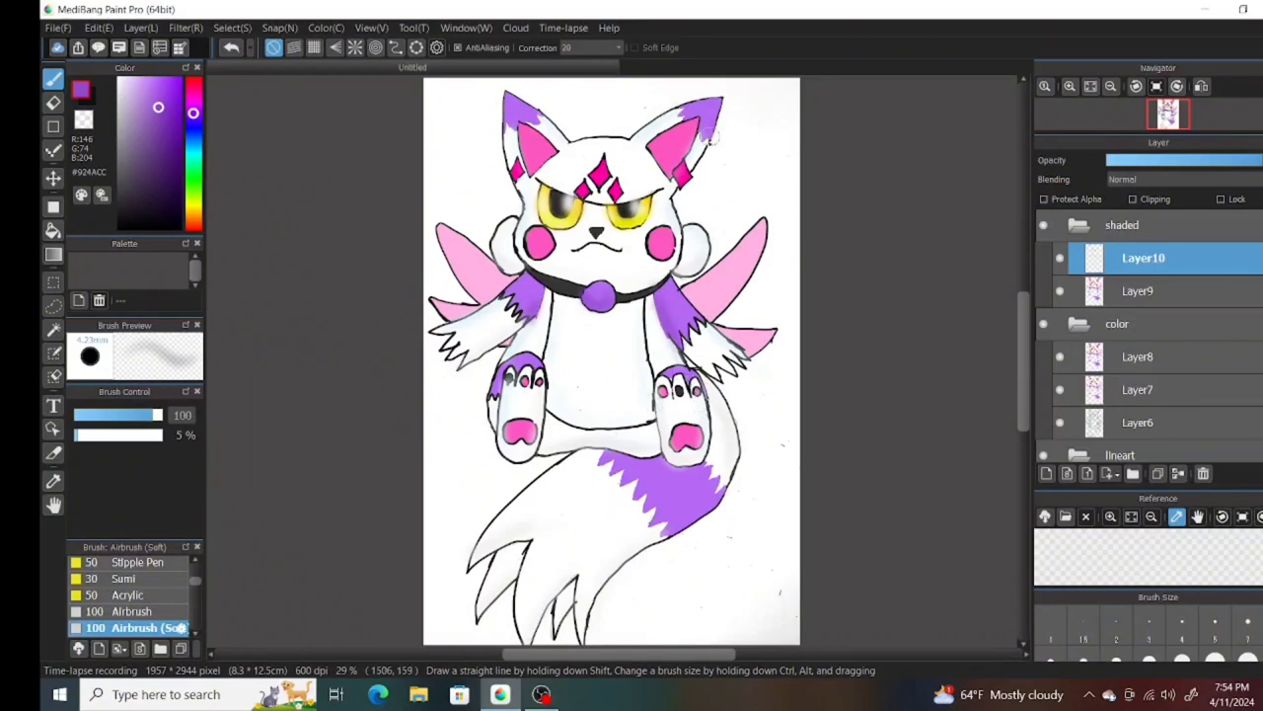
{"action": "left_click", "coordinate": [119, 91]}
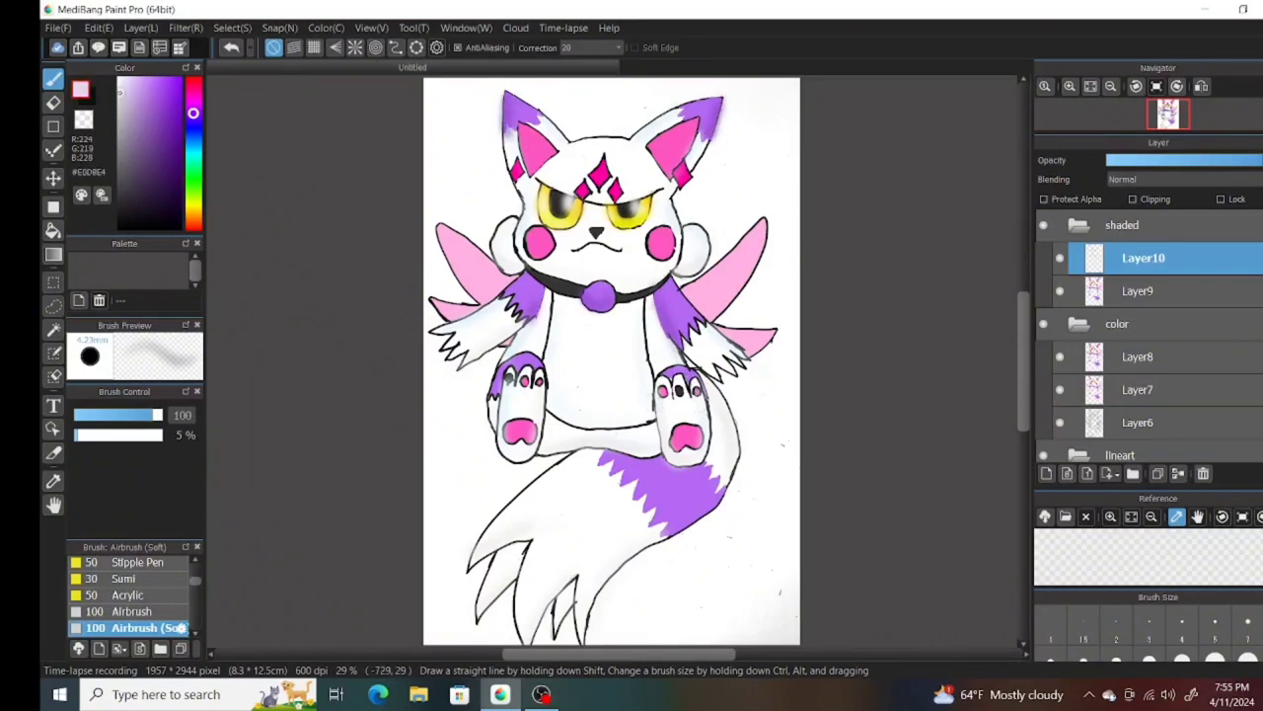
{"action": "left_click_drag", "start_coordinate": [509, 128], "coordinate": [517, 188]}
{"action": "left_click_drag", "start_coordinate": [646, 140], "coordinate": [679, 119]}
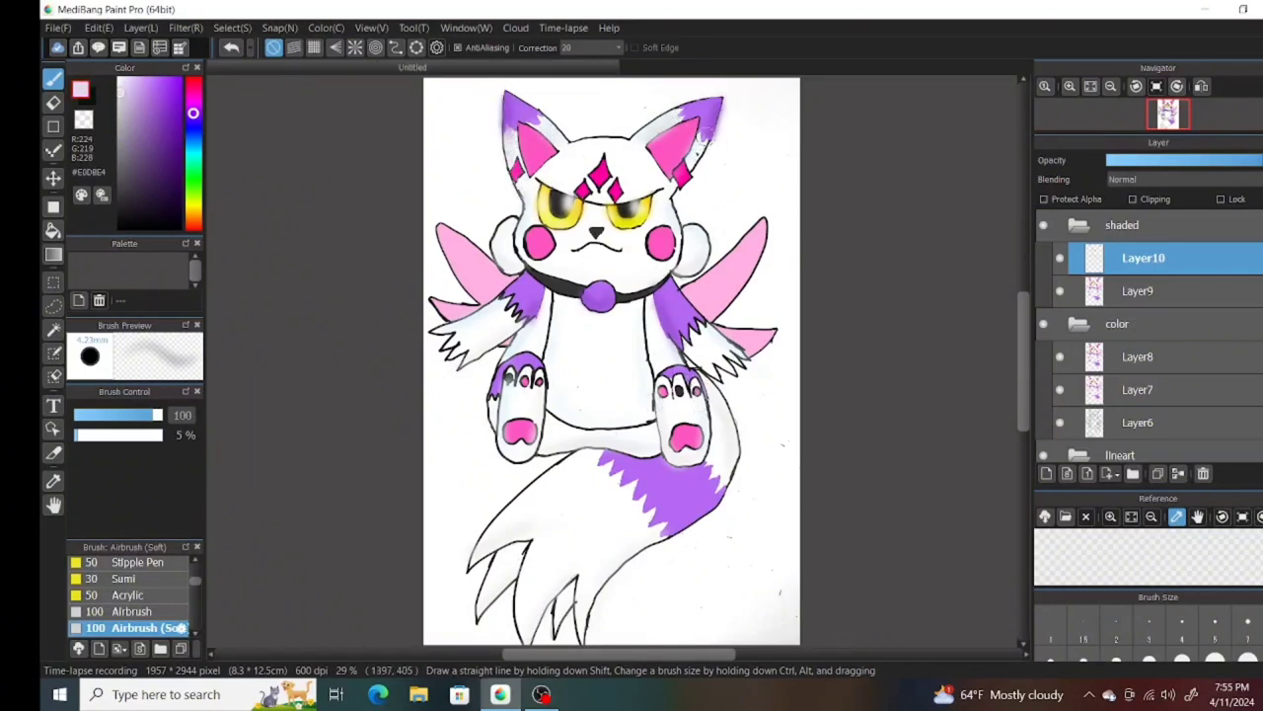
- Airbrush lavender #D8A8FF highlights on the purple ear tips and arm patches, and white #FFFFFF on the ears' white edges
{"action": "left_click", "coordinate": [155, 97]}
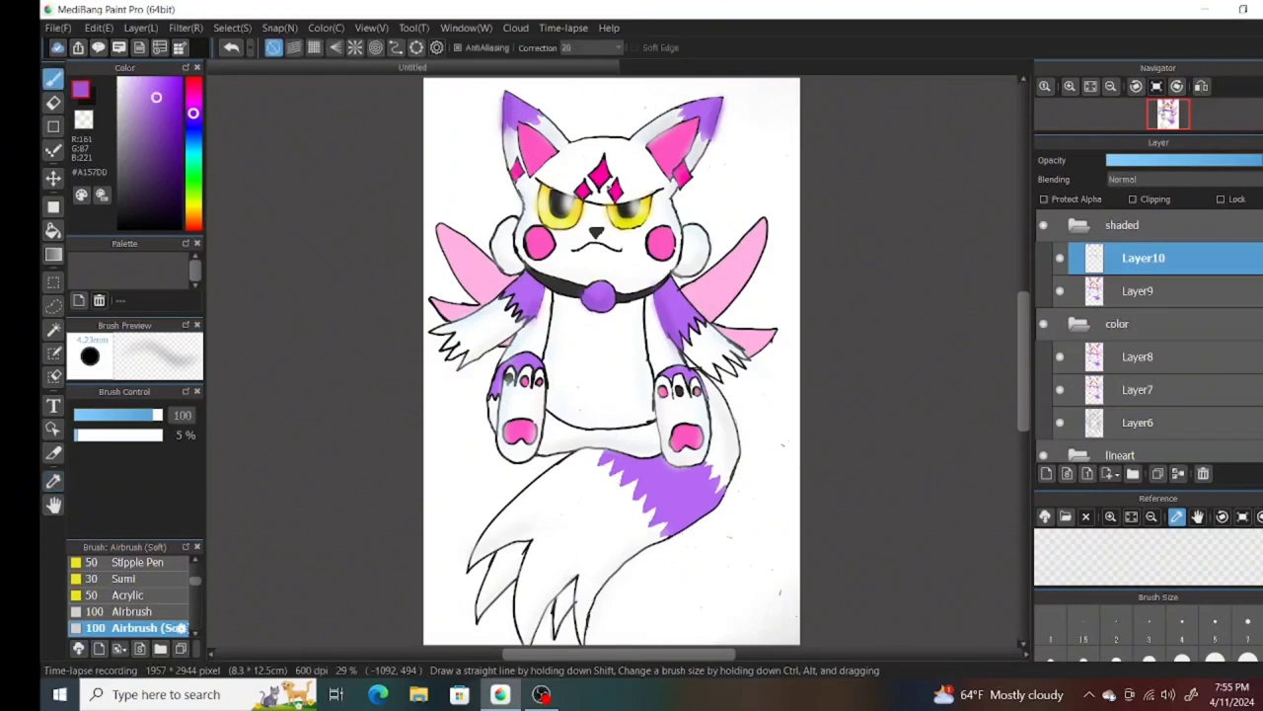
{"action": "left_click", "coordinate": [139, 80]}
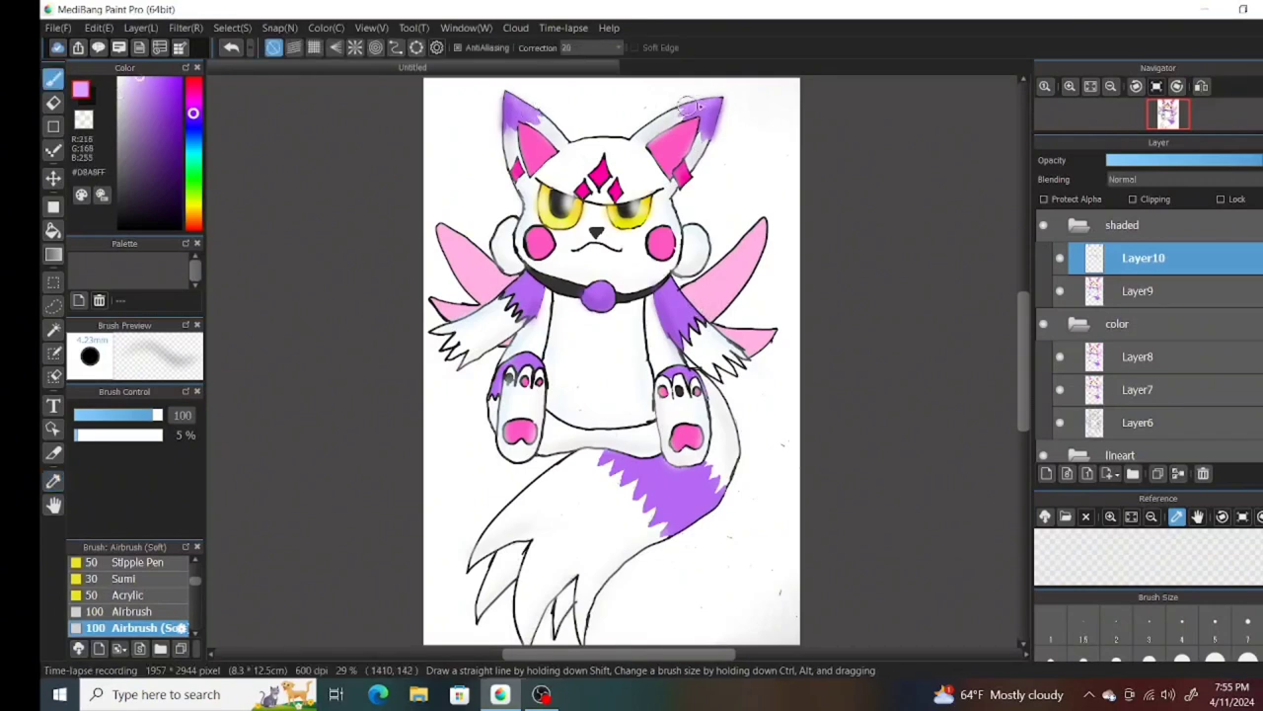
{"action": "left_click_drag", "start_coordinate": [707, 115], "coordinate": [700, 130]}
{"action": "left_click_drag", "start_coordinate": [530, 123], "coordinate": [550, 140]}
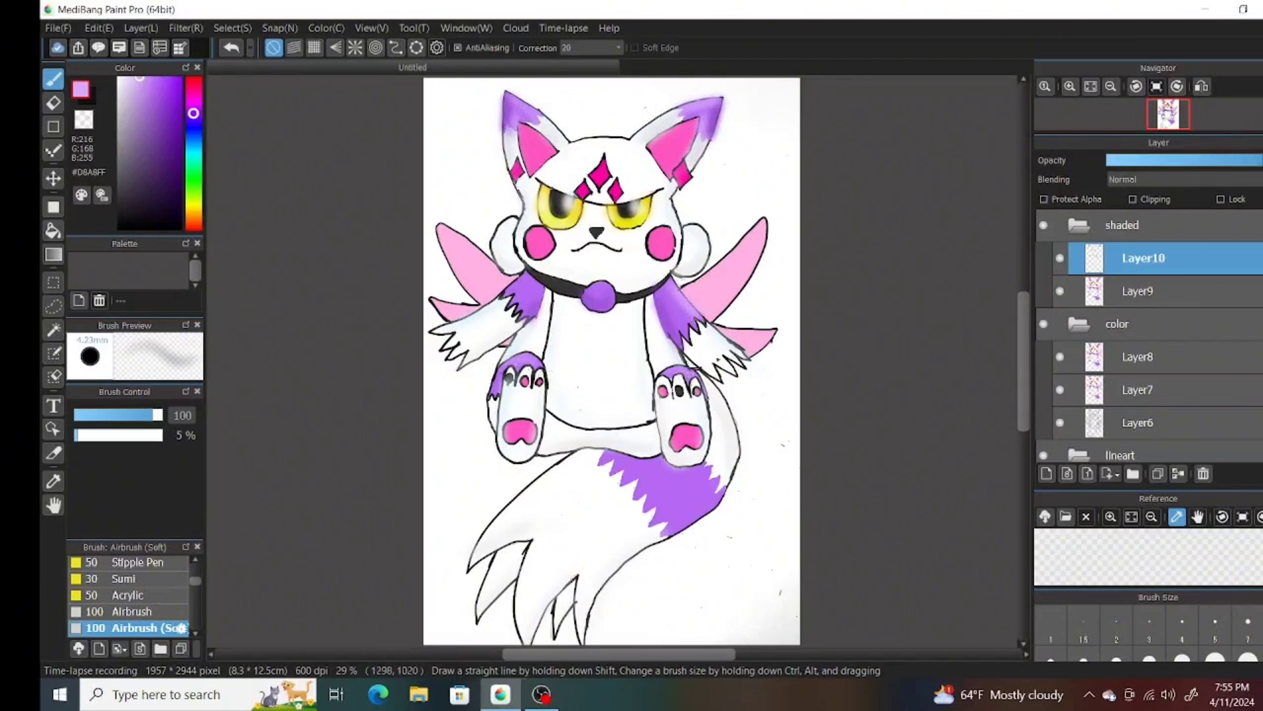
{"action": "left_click", "coordinate": [118, 78]}
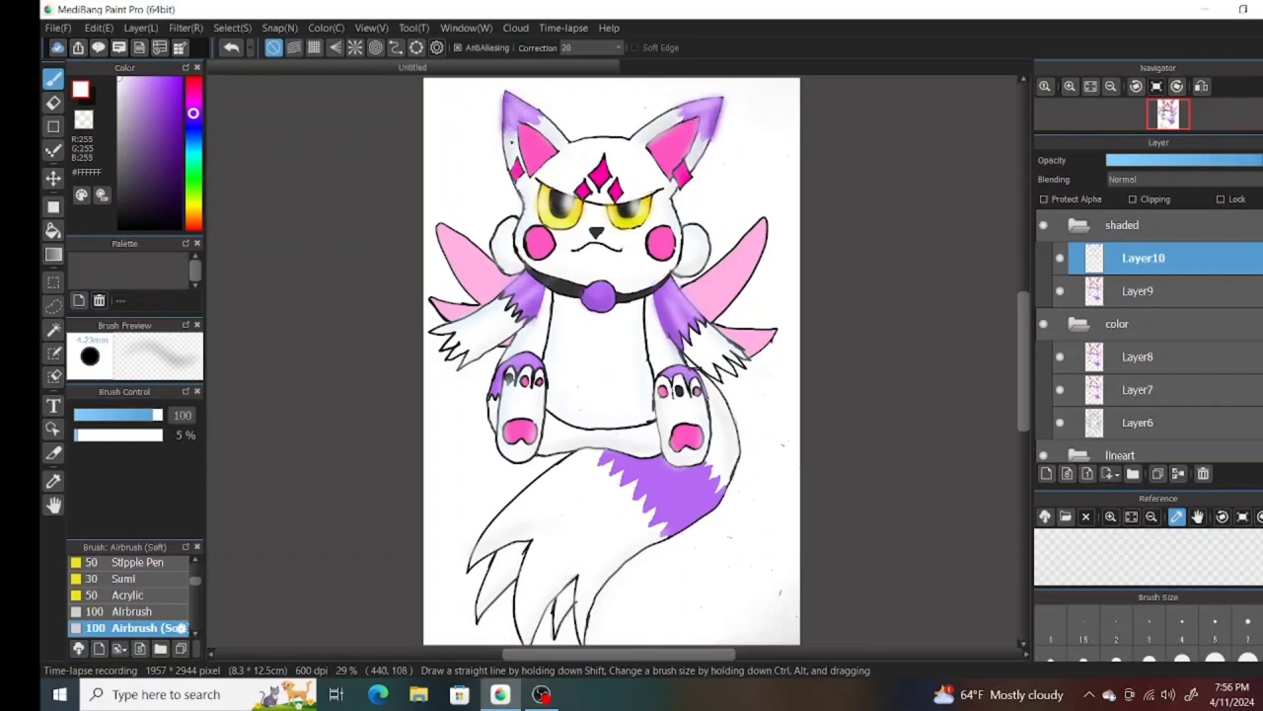
- Airbrush purple #9F55DA shading along the lower edge of the tail's purple band and light lavender on its jagged side
{"action": "left_click", "coordinate": [691, 504], "text": "alt"}
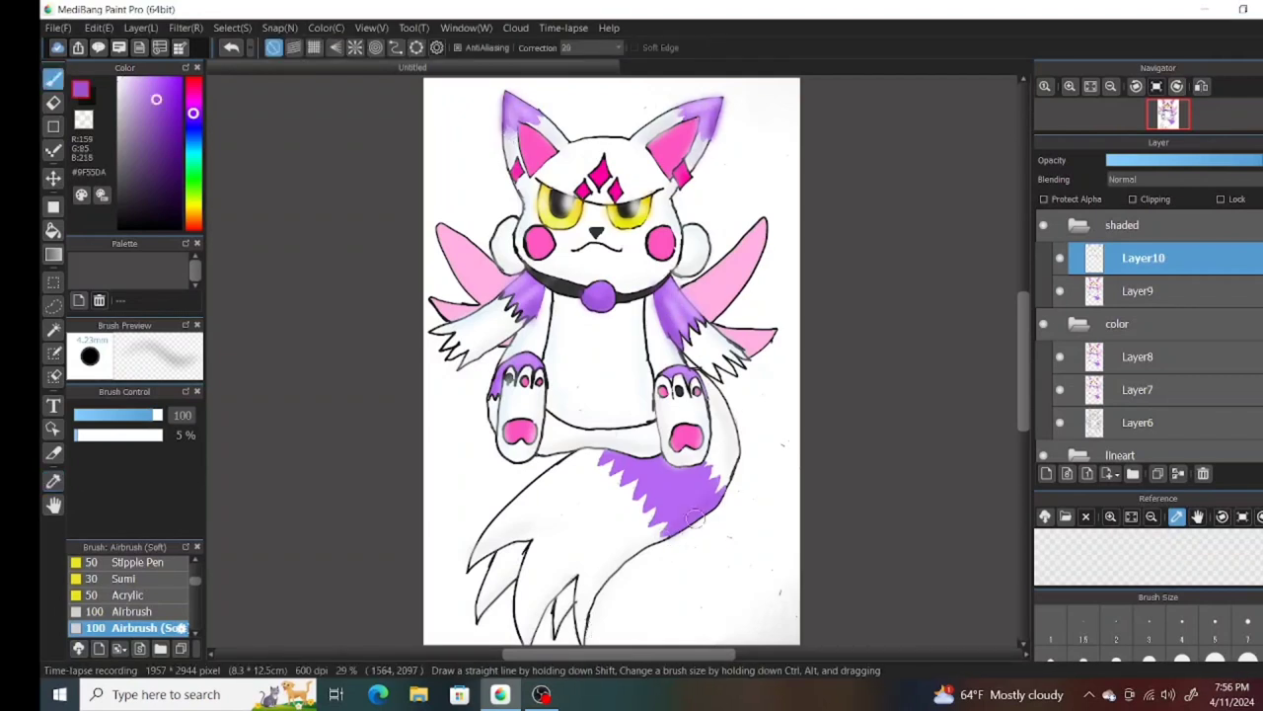
{"action": "mouse_move", "coordinate": [694, 516]}
{"action": "left_mouse_down"}
{"action": "mouse_move", "coordinate": [713, 494]}
{"action": "mouse_move", "coordinate": [655, 529]}
{"action": "left_mouse_up"}
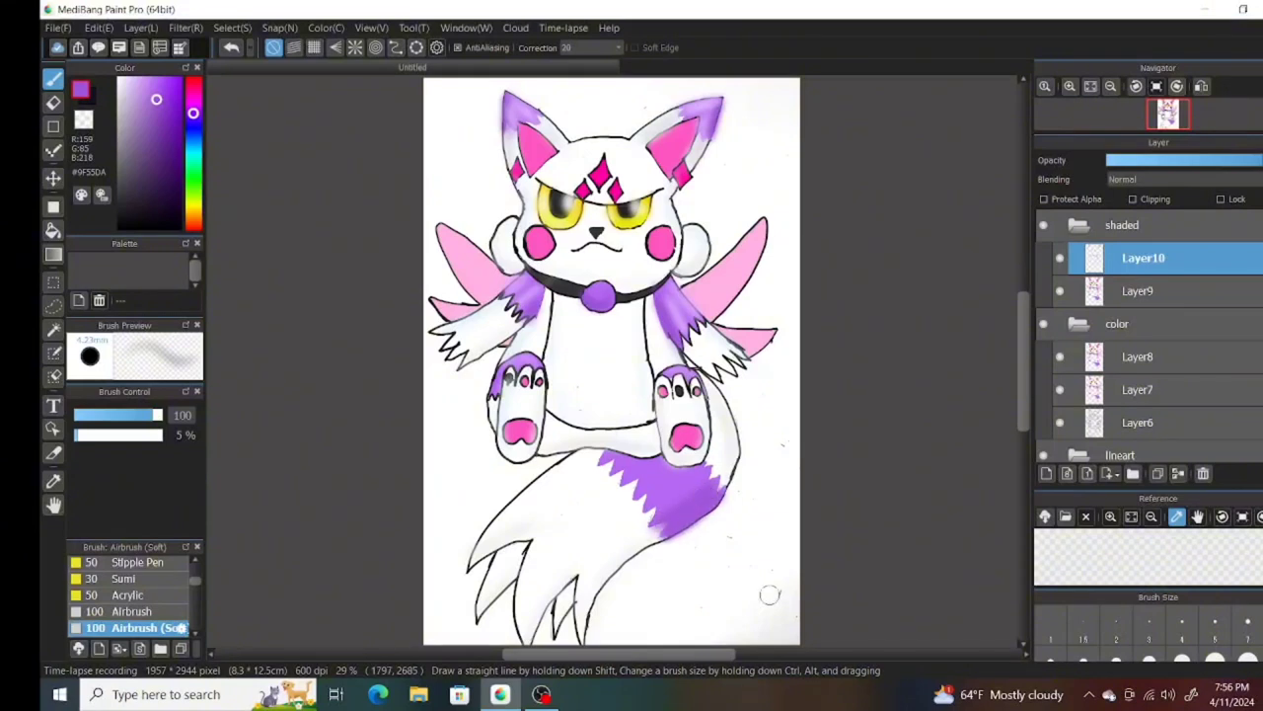
{"action": "left_click", "coordinate": [141, 79]}
{"action": "mouse_move", "coordinate": [603, 454]}
{"action": "left_mouse_down"}
{"action": "mouse_move", "coordinate": [657, 457]}
{"action": "mouse_move", "coordinate": [694, 507]}
{"action": "mouse_move", "coordinate": [606, 534]}
{"action": "left_mouse_up"}
- Undo the last stroke and airbrush a soft white #FFFFFF highlight over the tail's purple band with brush size 200
{"action": "left_click", "coordinate": [119, 79]}
{"action": "key", "text": "ctrl+z"}
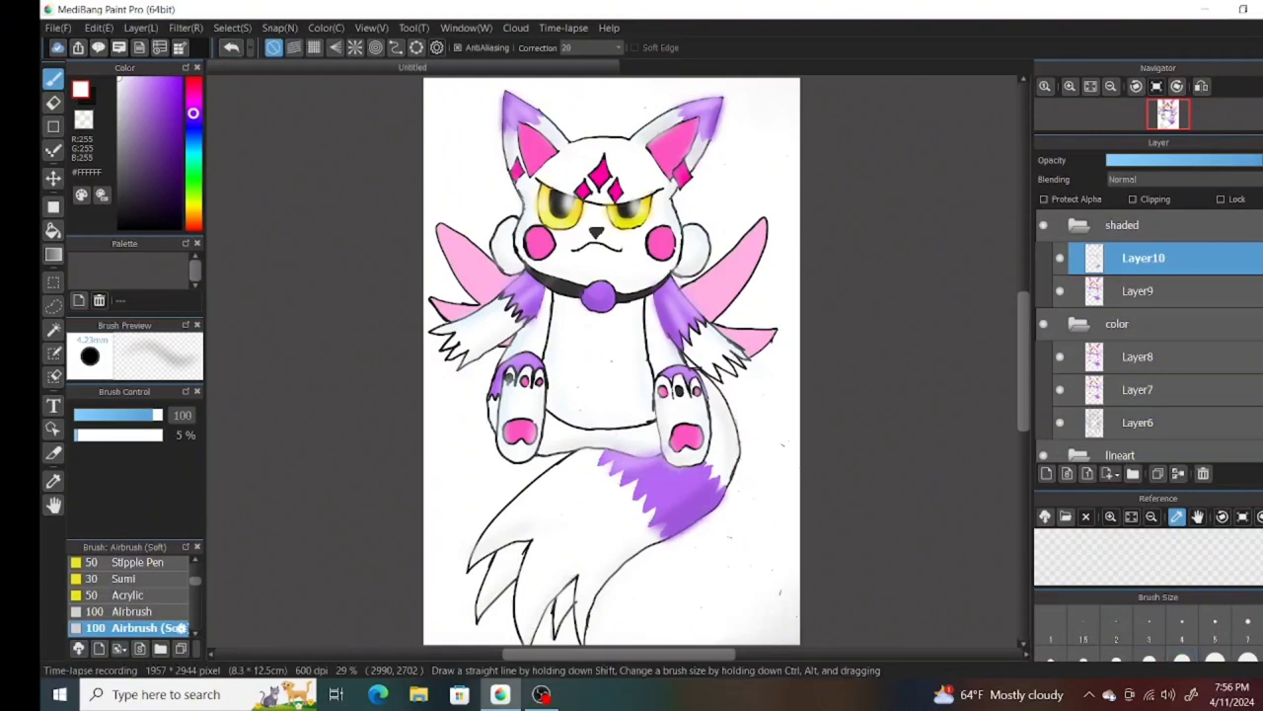
{"action": "scroll", "coordinate": [1182, 651], "scroll_direction": "down", "scroll_amount": 1}
{"action": "left_click", "coordinate": [1183, 654]}
{"action": "mouse_move", "coordinate": [639, 452]}
{"action": "left_mouse_down"}
{"action": "mouse_move", "coordinate": [690, 480]}
{"action": "mouse_move", "coordinate": [651, 456]}
{"action": "left_mouse_up"}
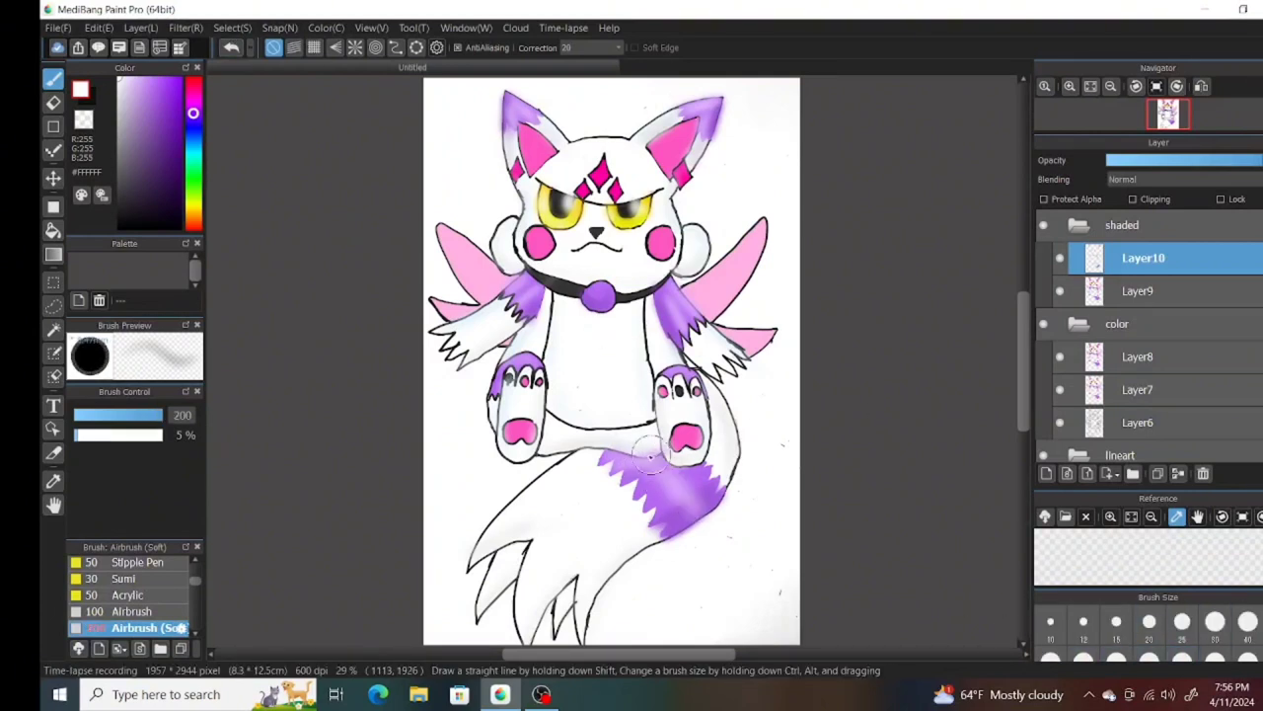
- Airbrush pale blue #E4F2F8, based on a color sampled from the body, over the white tail, undoing the first stroke
{"action": "left_click", "coordinate": [53, 480]}
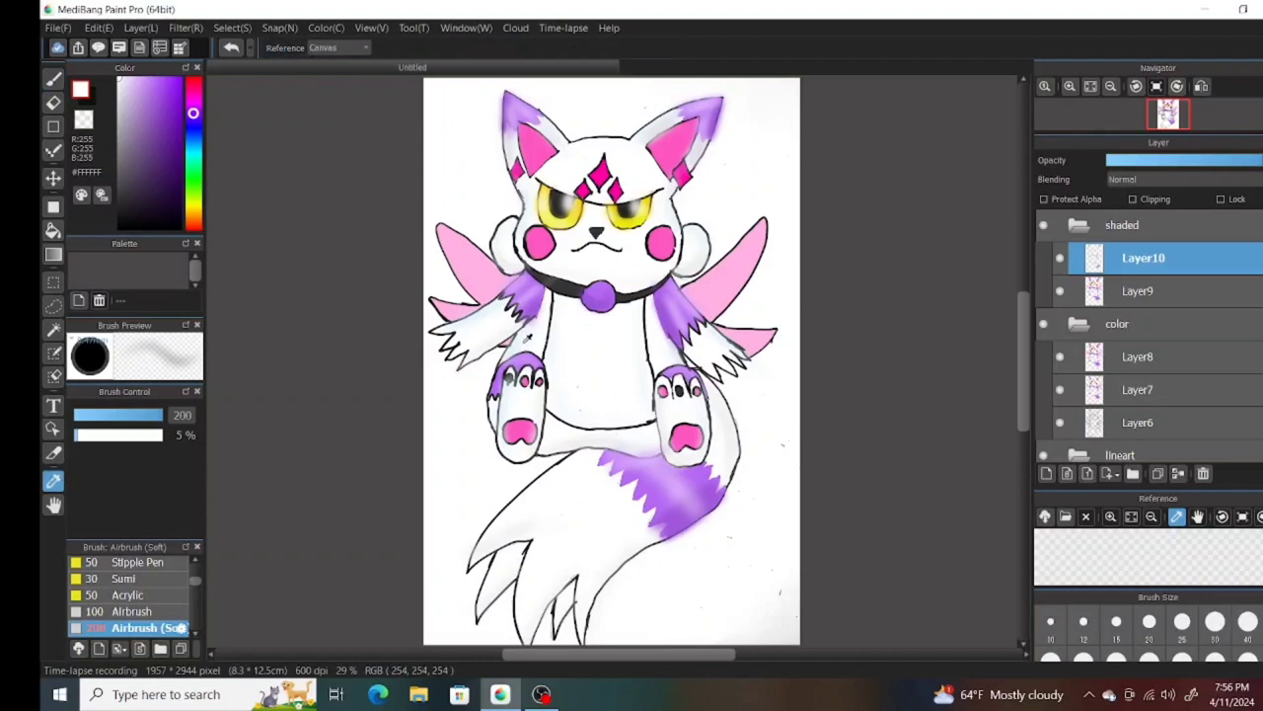
{"action": "left_click", "coordinate": [528, 337]}
{"action": "left_click", "coordinate": [526, 339]}
{"action": "left_click", "coordinate": [54, 79]}
{"action": "mouse_move", "coordinate": [525, 509]}
{"action": "left_mouse_down"}
{"action": "mouse_move", "coordinate": [561, 483]}
{"action": "mouse_move", "coordinate": [479, 554]}
{"action": "mouse_move", "coordinate": [486, 597]}
{"action": "mouse_move", "coordinate": [551, 619]}
{"action": "mouse_move", "coordinate": [591, 564]}
{"action": "left_mouse_up"}
{"action": "key", "text": "ctrl+z"}
{"action": "left_click", "coordinate": [123, 82]}
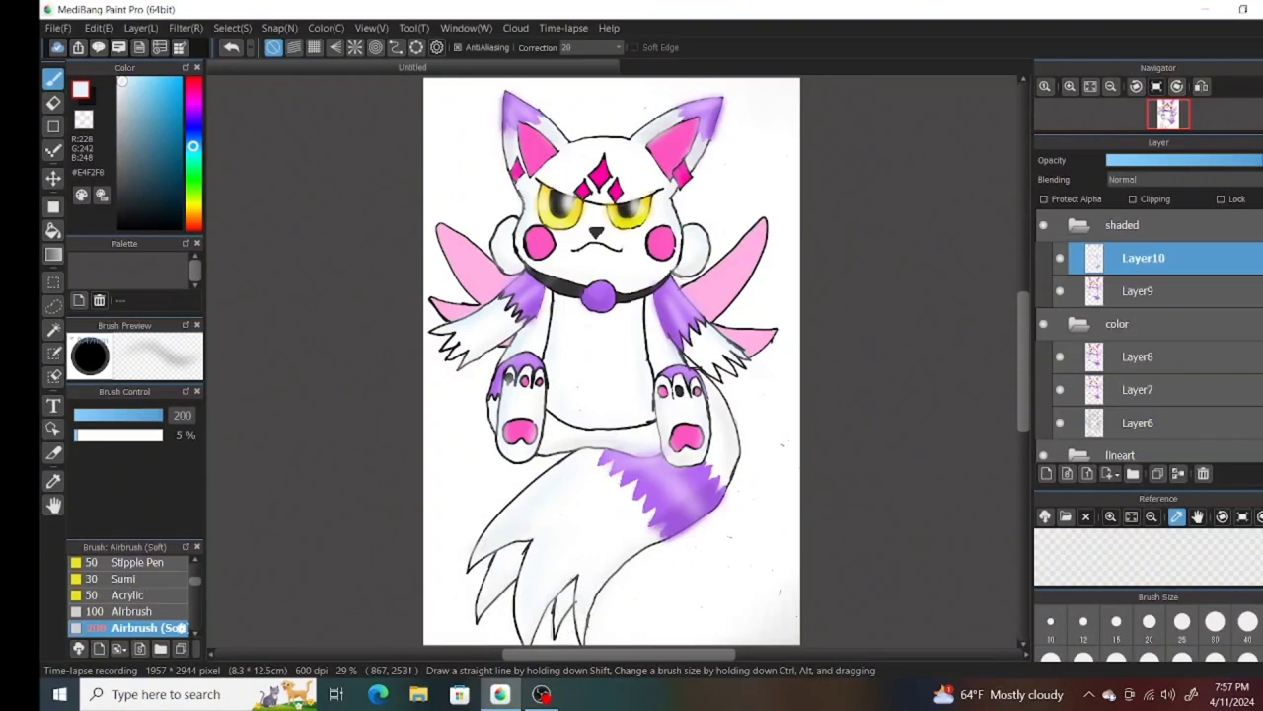
- Airbrush the paw pads and toe pads with pink #E41799 shading and light pink #FFA0DC highlights at brush size 50
{"action": "left_click", "coordinate": [54, 481]}
{"action": "left_click", "coordinate": [684, 437]}
{"action": "left_click", "coordinate": [681, 434]}
{"action": "left_click", "coordinate": [53, 79]}
{"action": "key", "text": "bracketleft"}
{"action": "key", "text": "bracketleft"}
{"action": "key", "text": "bracketleft"}
{"action": "key", "text": "bracketleft"}
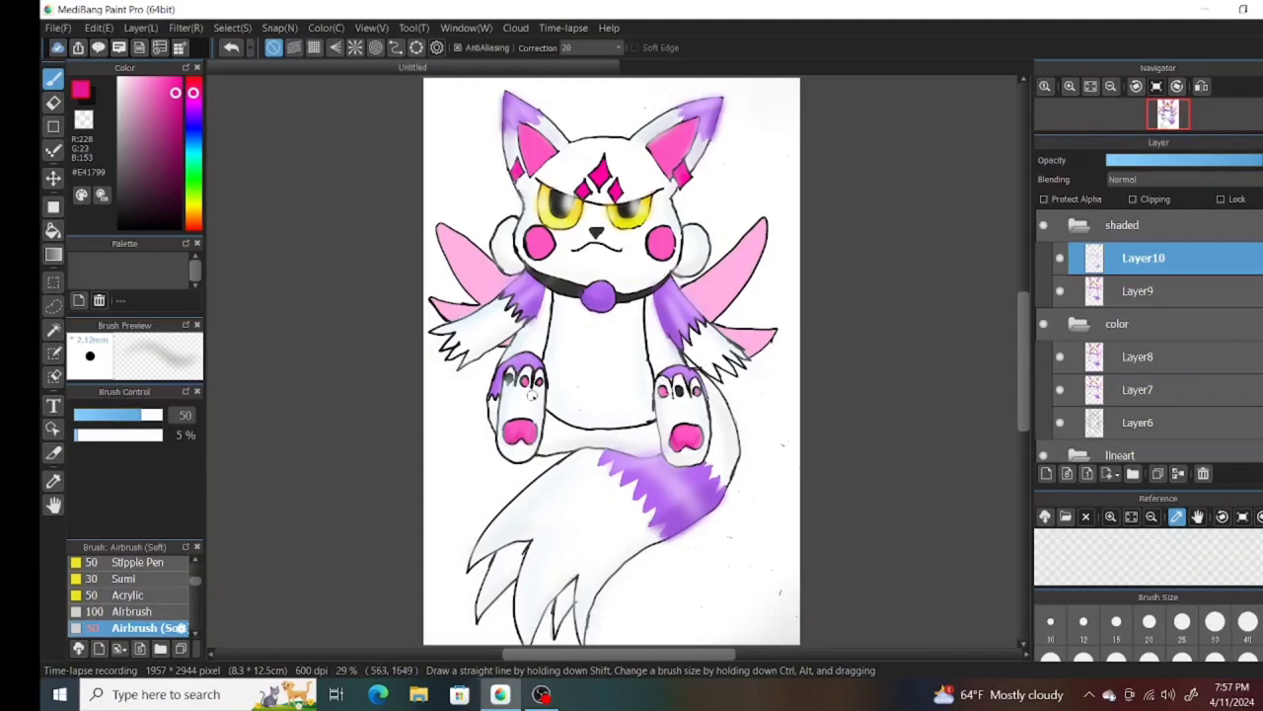
{"action": "left_click", "coordinate": [504, 425], "text": "alt"}
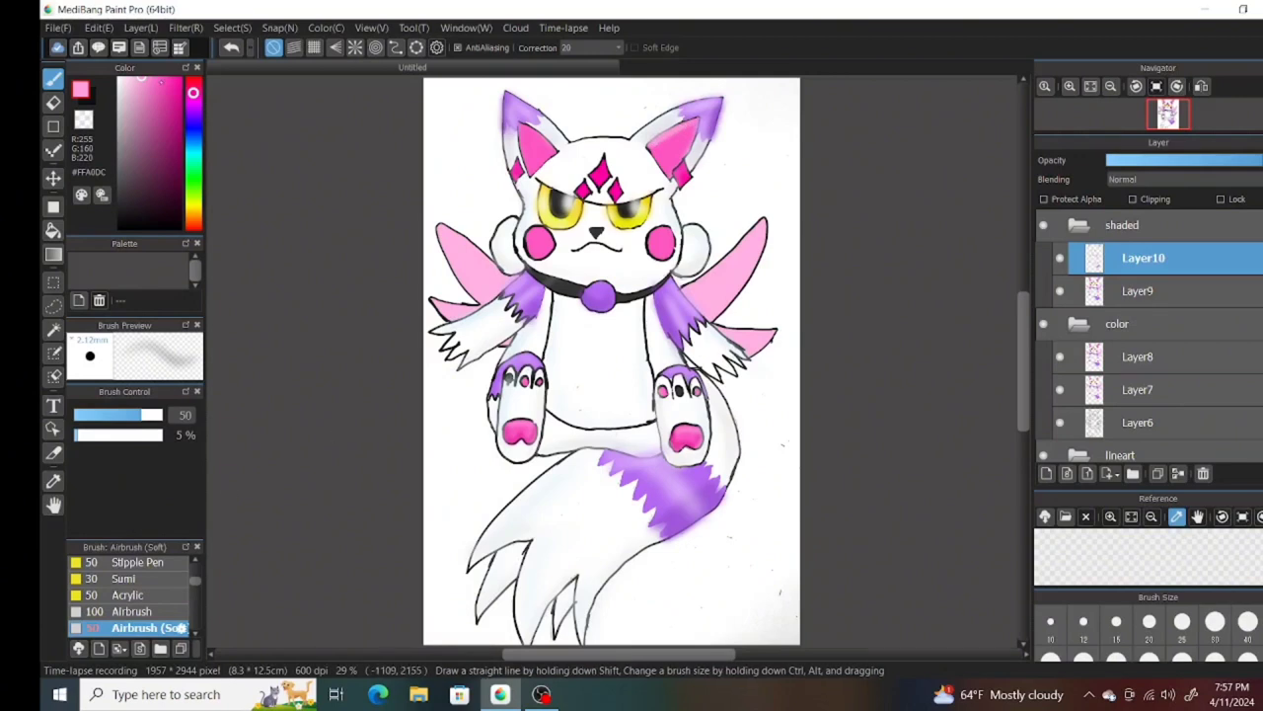
- Airbrush the pink inner ears using sampled pinks #EA179D and #F0119F
{"action": "left_click", "coordinate": [701, 123], "text": "alt"}
{"action": "left_click", "coordinate": [520, 129], "text": "alt"}
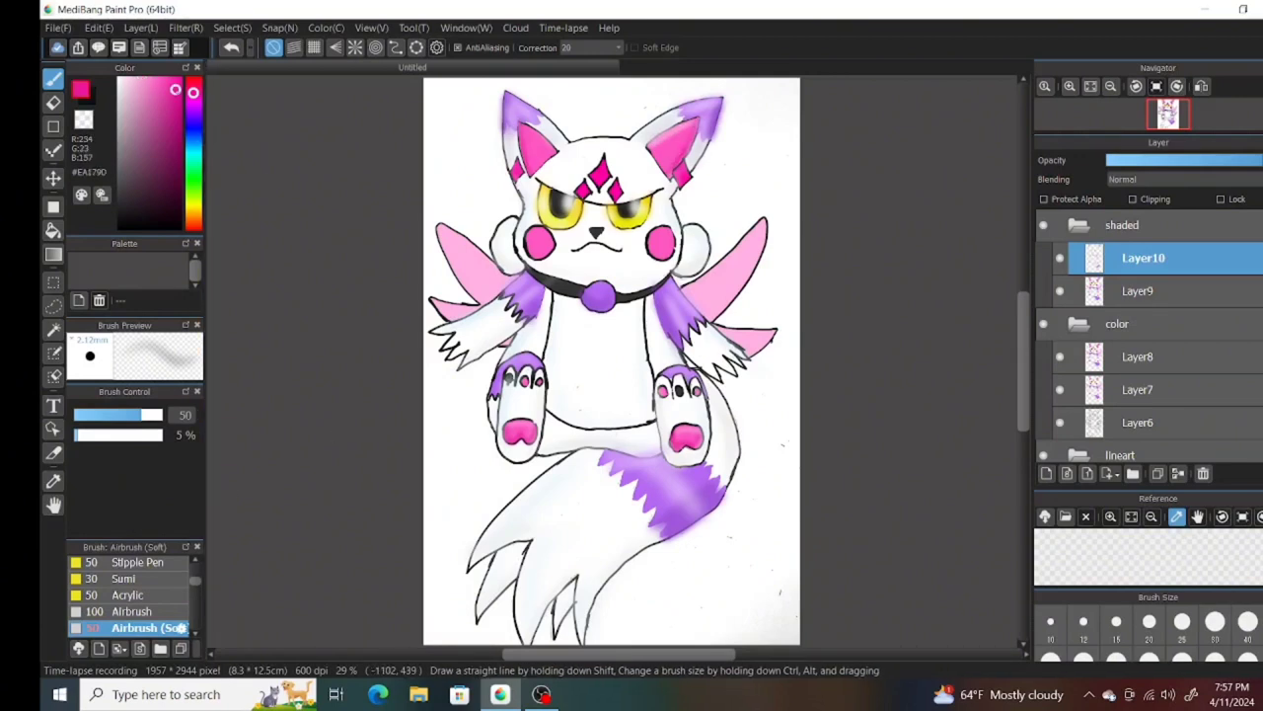
{"action": "left_click", "coordinate": [548, 156], "text": "alt"}
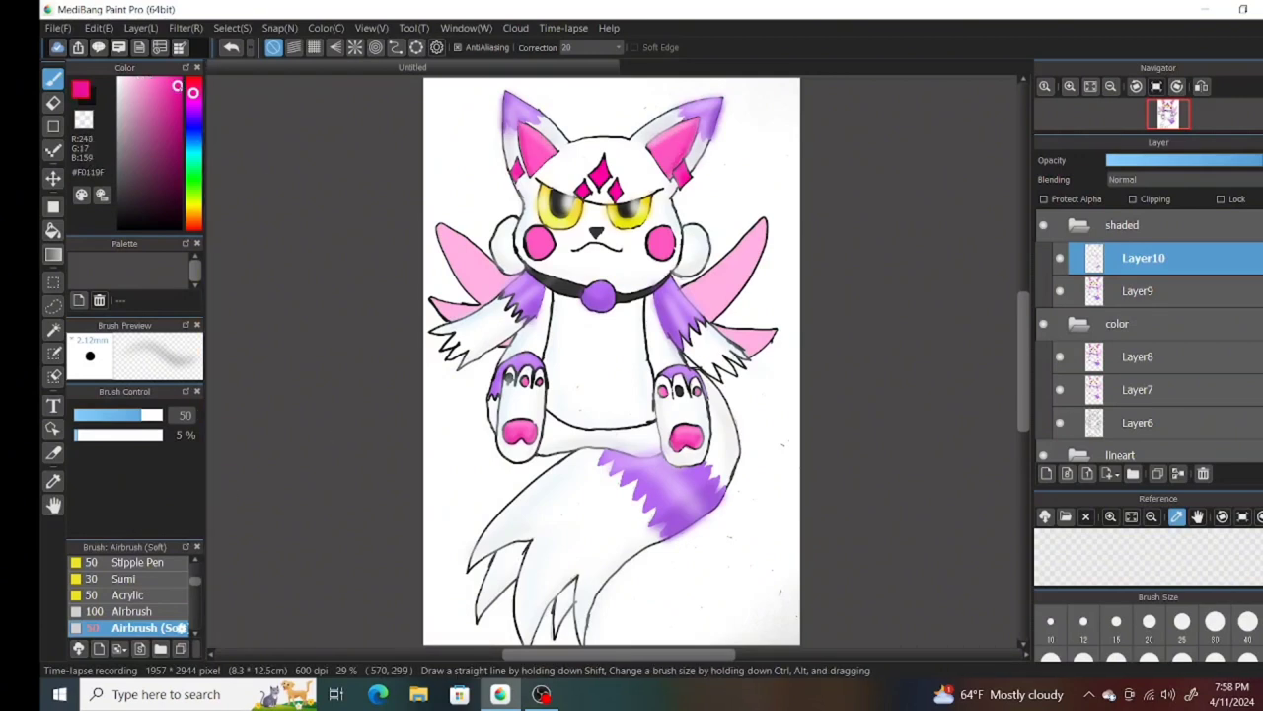
- Airbrush light pink #F87DCB and white highlights on the cheeks and forehead diamonds, and lavender #D9AAFF and white on the collar ball
{"action": "left_click", "coordinate": [656, 233], "text": "alt"}
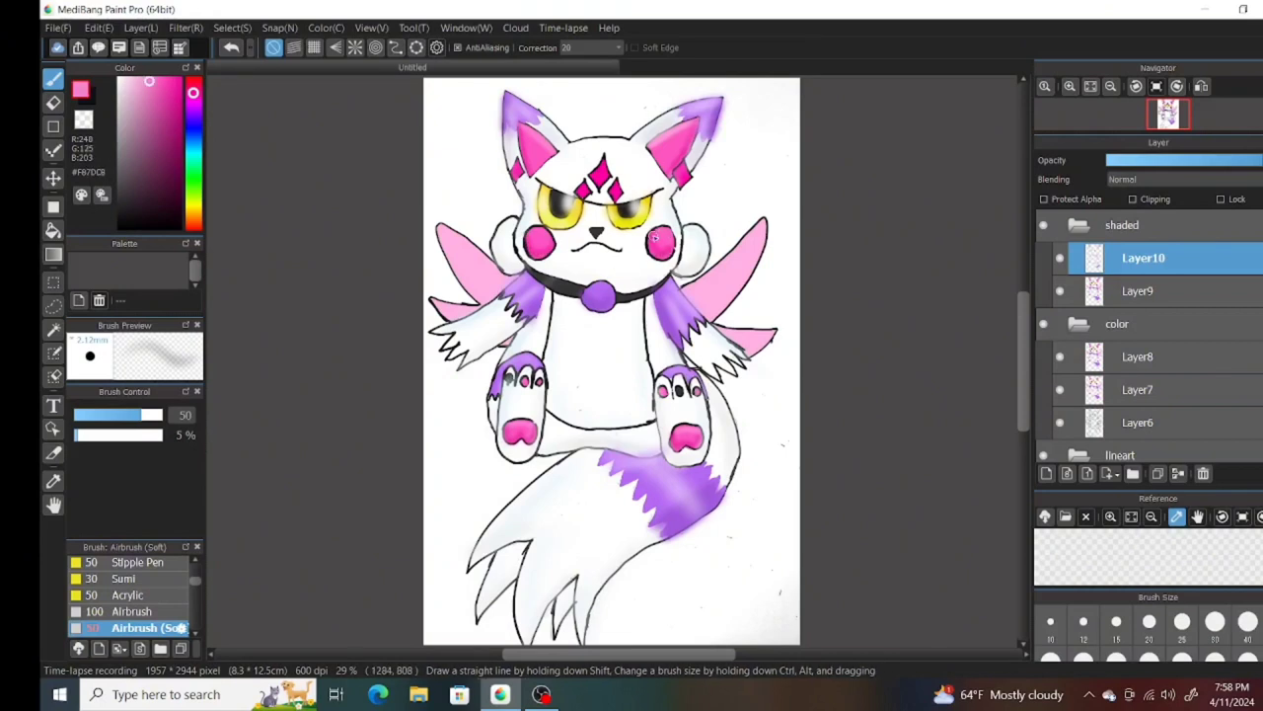
{"action": "right_click", "coordinate": [528, 223]}
{"action": "right_click", "coordinate": [662, 228]}
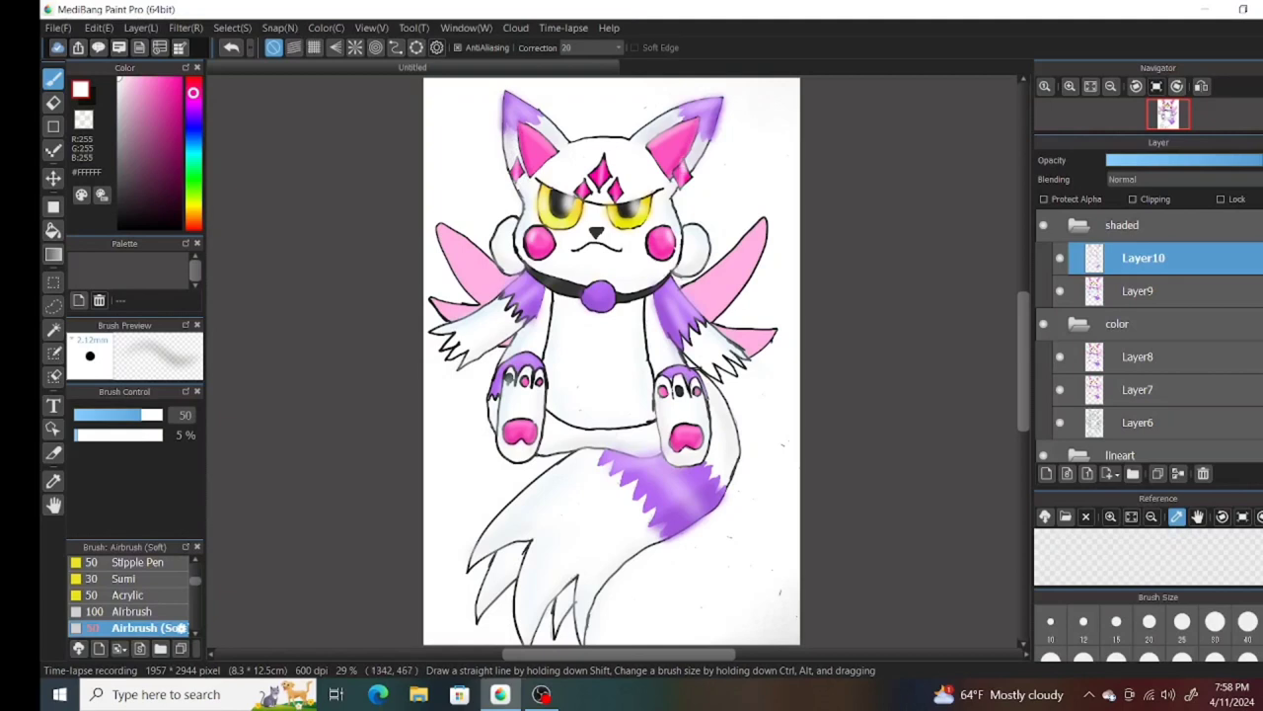
{"action": "left_click", "coordinate": [586, 302], "text": "alt"}
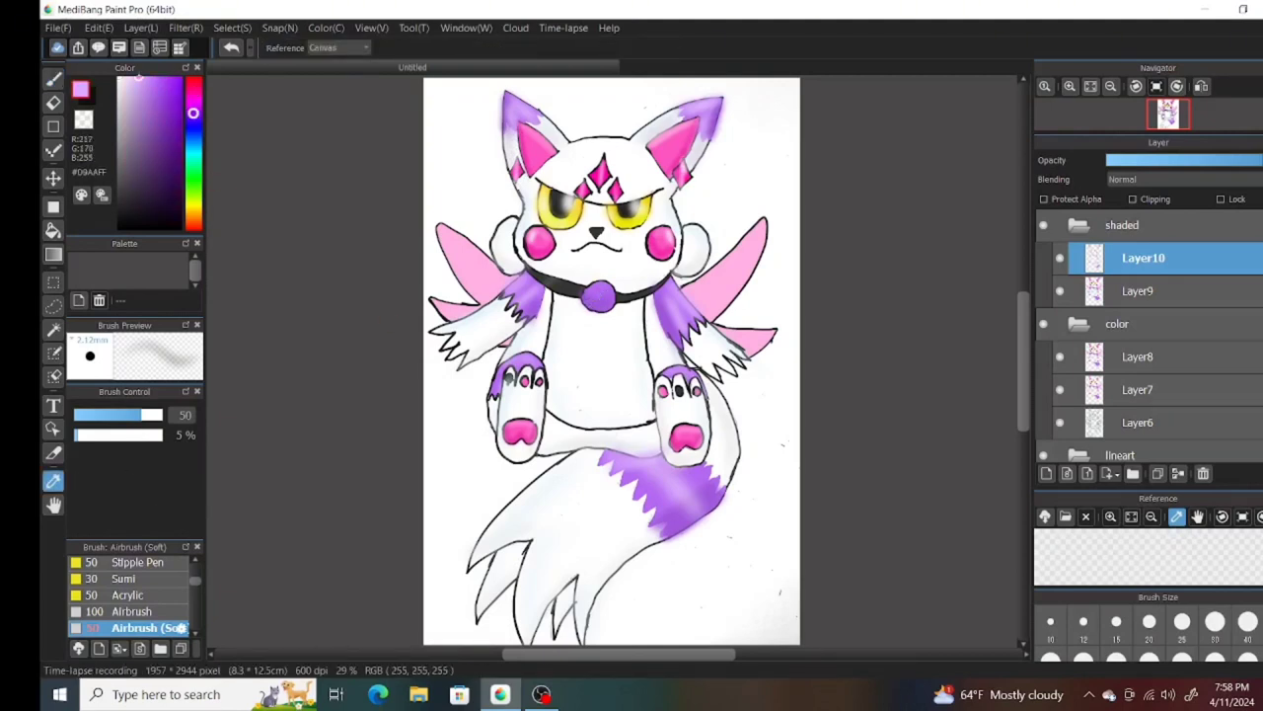
{"action": "left_click", "coordinate": [608, 290], "text": "alt"}
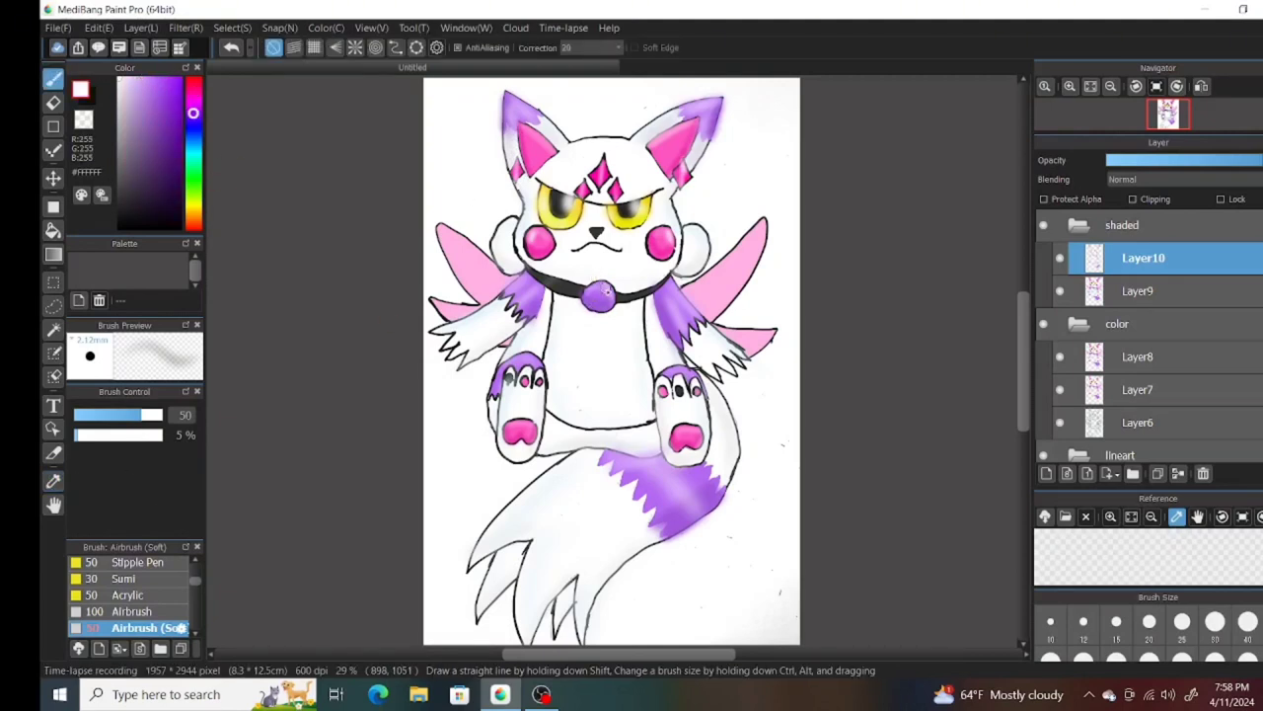
- Airbrush pink shading along the edges of the wings on both sides with brush size 100
{"action": "left_click", "coordinate": [655, 239], "text": "alt"}
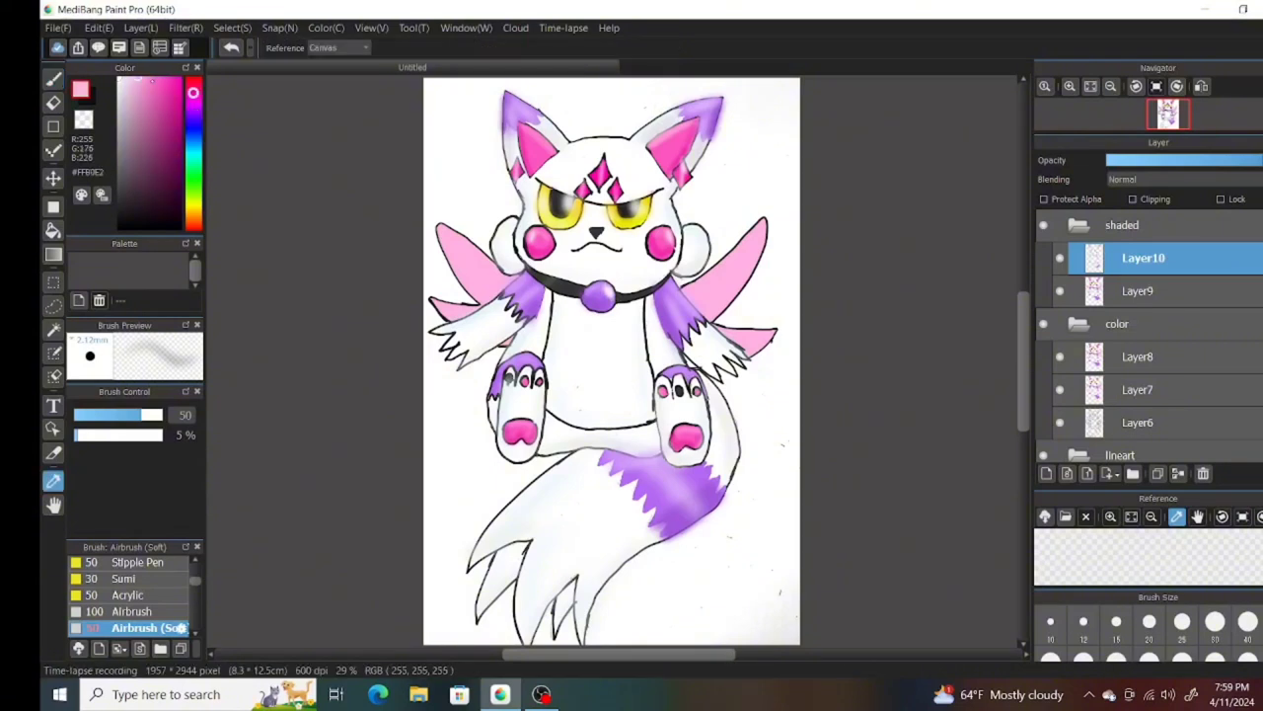
{"action": "left_click", "coordinate": [1083, 655]}
{"action": "left_click", "coordinate": [1106, 662]}
{"action": "left_click_drag", "start_coordinate": [441, 229], "coordinate": [483, 300]}
{"action": "left_click_drag", "start_coordinate": [434, 302], "coordinate": [492, 348]}
{"action": "left_click_drag", "start_coordinate": [774, 334], "coordinate": [748, 350]}
{"action": "mouse_move", "coordinate": [760, 225]}
{"action": "left_mouse_down"}
{"action": "mouse_move", "coordinate": [709, 323]}
{"action": "mouse_move", "coordinate": [762, 237]}
{"action": "mouse_move", "coordinate": [699, 278]}
{"action": "left_mouse_up"}
- Airbrush pale pink #FBDDF0 highlights on the wings on both sides
{"action": "left_click", "coordinate": [733, 259], "text": "alt"}
{"action": "left_click", "coordinate": [737, 248], "text": "alt"}
{"action": "left_click_drag", "start_coordinate": [763, 228], "coordinate": [693, 283]}
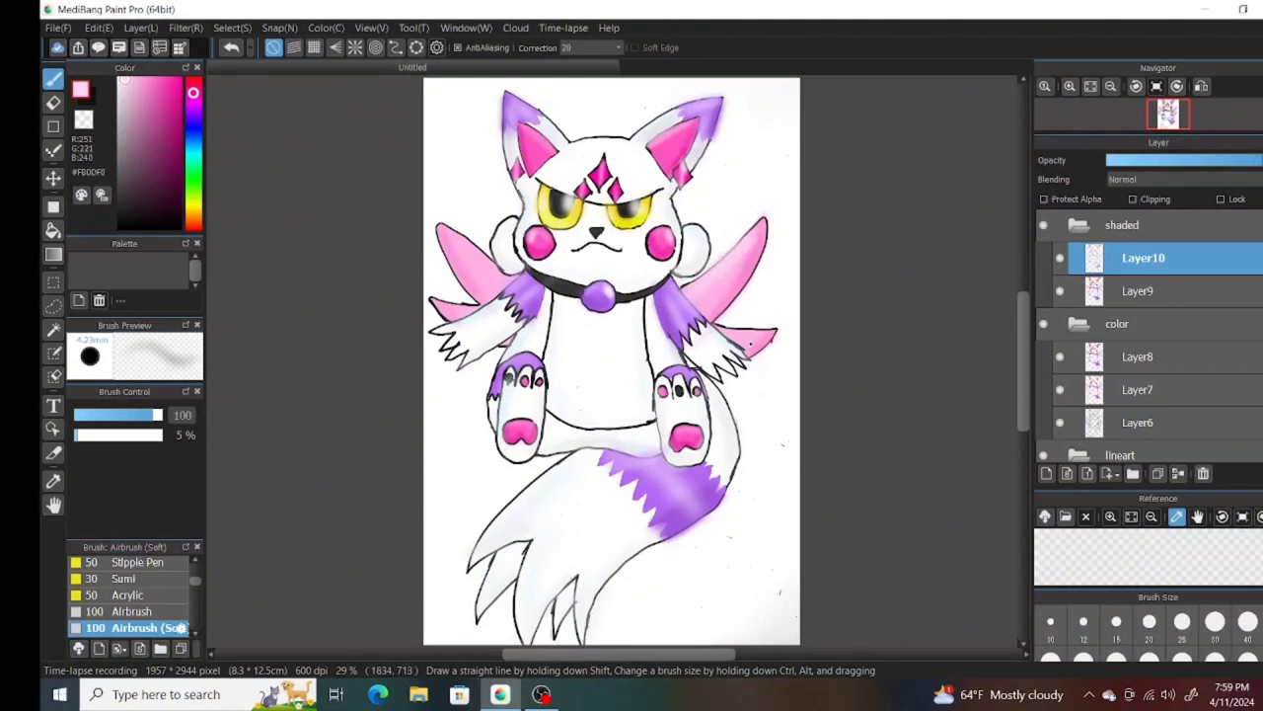
{"action": "mouse_move", "coordinate": [447, 231]}
{"action": "left_mouse_down"}
{"action": "mouse_move", "coordinate": [483, 277]}
{"action": "mouse_move", "coordinate": [603, 297]}
{"action": "left_mouse_up"}
- Airbrush black #121212 shading on both ends of the collar with brush size 50, undoing the first attempt
{"action": "left_click", "coordinate": [554, 286], "text": "alt"}
{"action": "key", "text": "bracketleft"}
{"action": "key", "text": "bracketleft"}
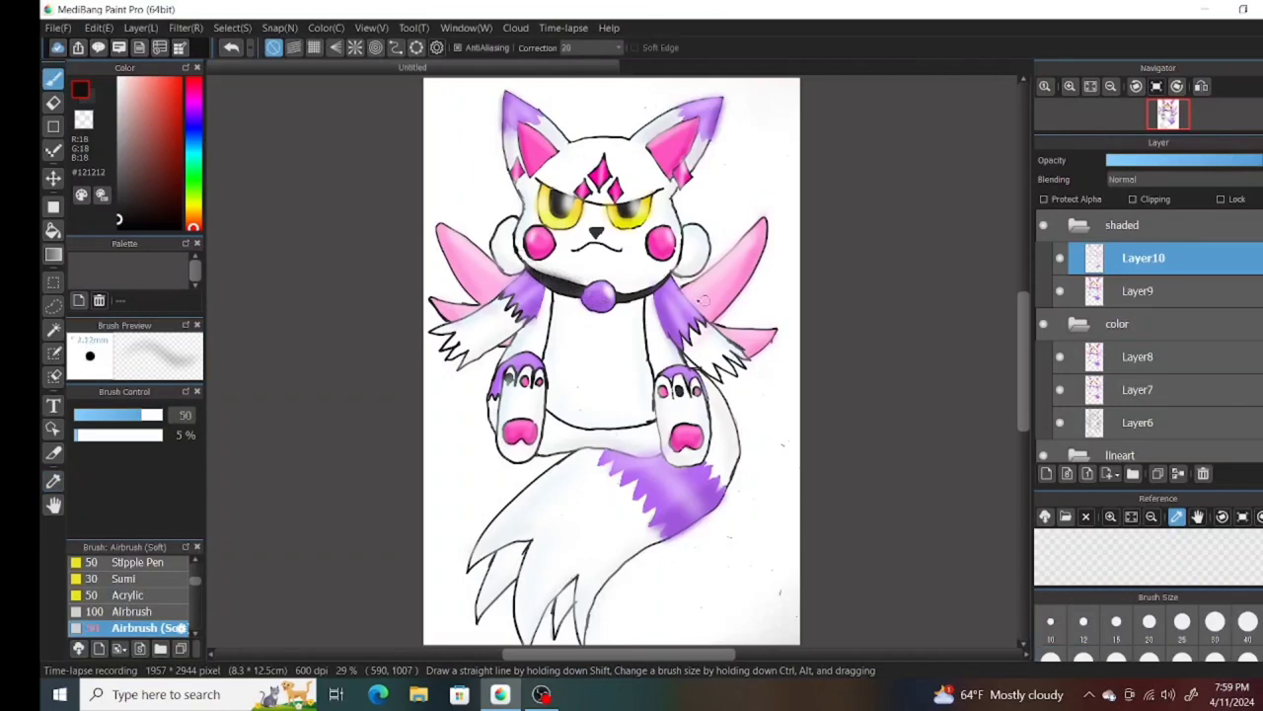
{"action": "left_click", "coordinate": [230, 48]}
{"action": "left_click_drag", "start_coordinate": [528, 268], "coordinate": [578, 290]}
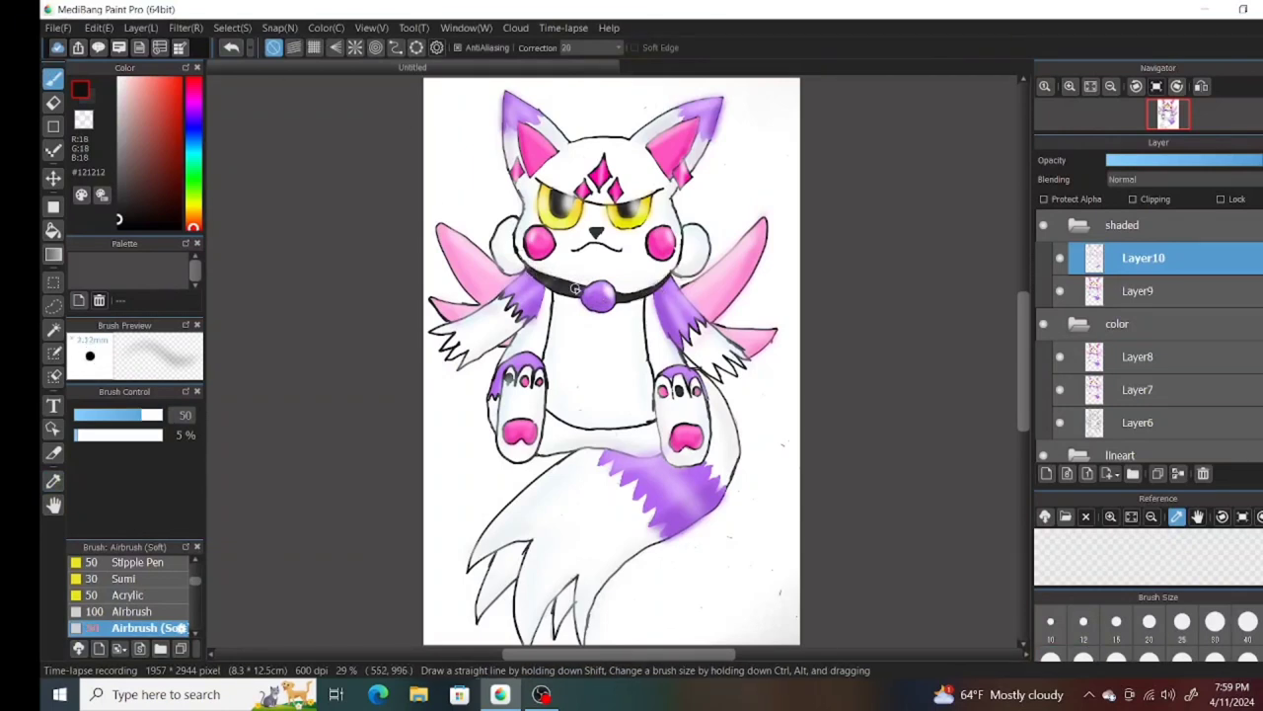
{"action": "left_click_drag", "start_coordinate": [667, 281], "coordinate": [647, 287]}
- Airbrush sampled greys #393636 and #494747 and a white #FFFFFF highlight along the collar
{"action": "left_click", "coordinate": [633, 293], "text": "alt"}
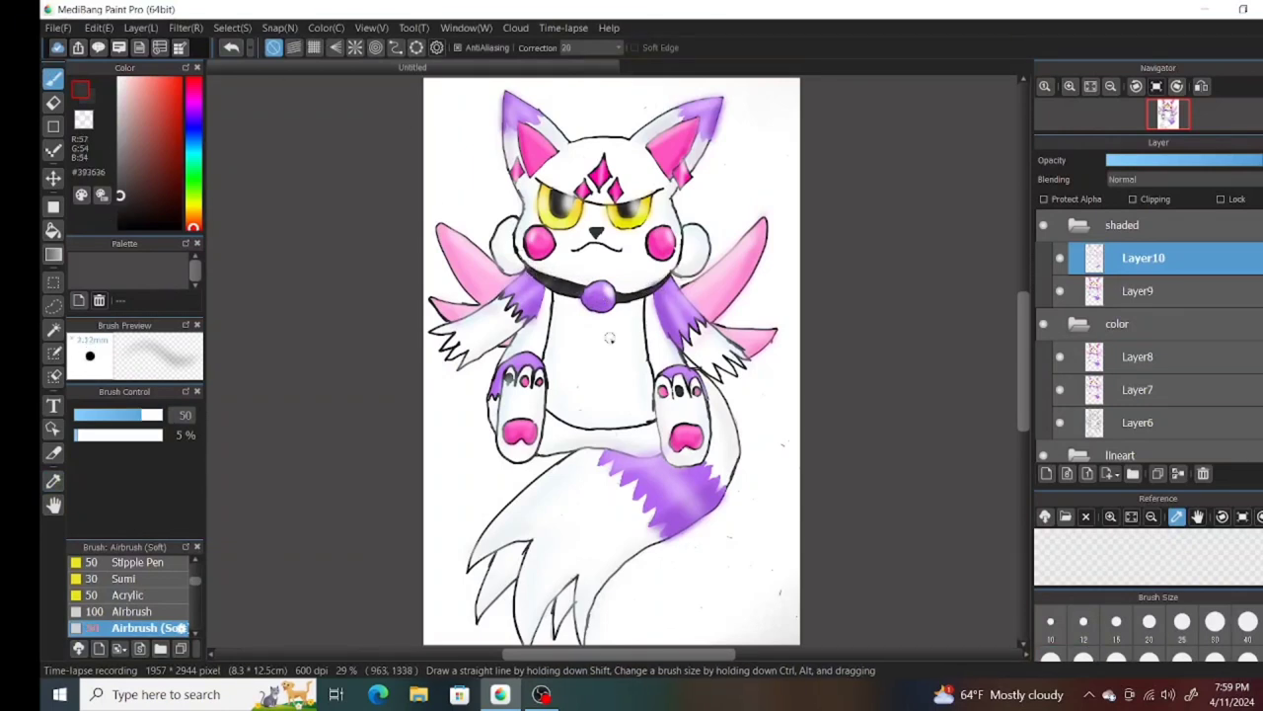
{"action": "left_click", "coordinate": [529, 276], "text": "alt"}
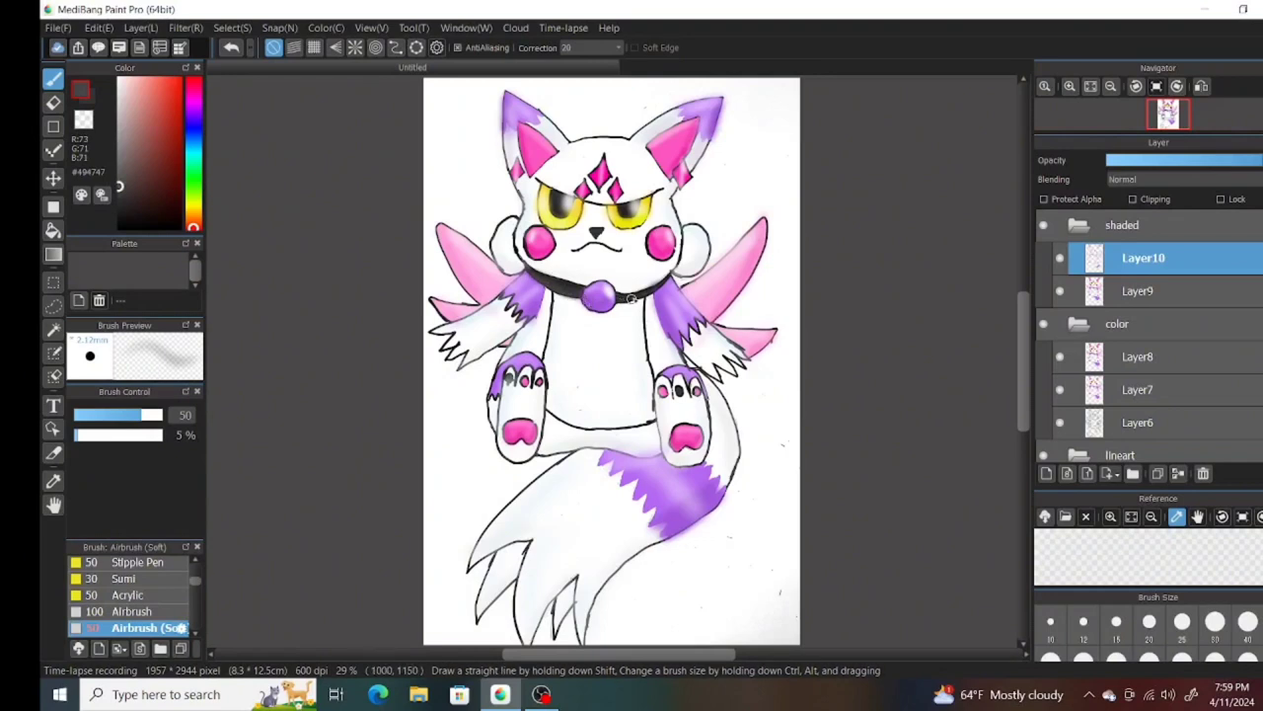
{"action": "left_click", "coordinate": [545, 289], "text": "alt"}
{"action": "left_click_drag", "start_coordinate": [121, 81], "coordinate": [118, 76]}
{"action": "mouse_move", "coordinate": [534, 274]}
{"action": "left_mouse_down"}
{"action": "mouse_move", "coordinate": [569, 289]}
{"action": "mouse_move", "coordinate": [672, 278]}
{"action": "left_mouse_up"}
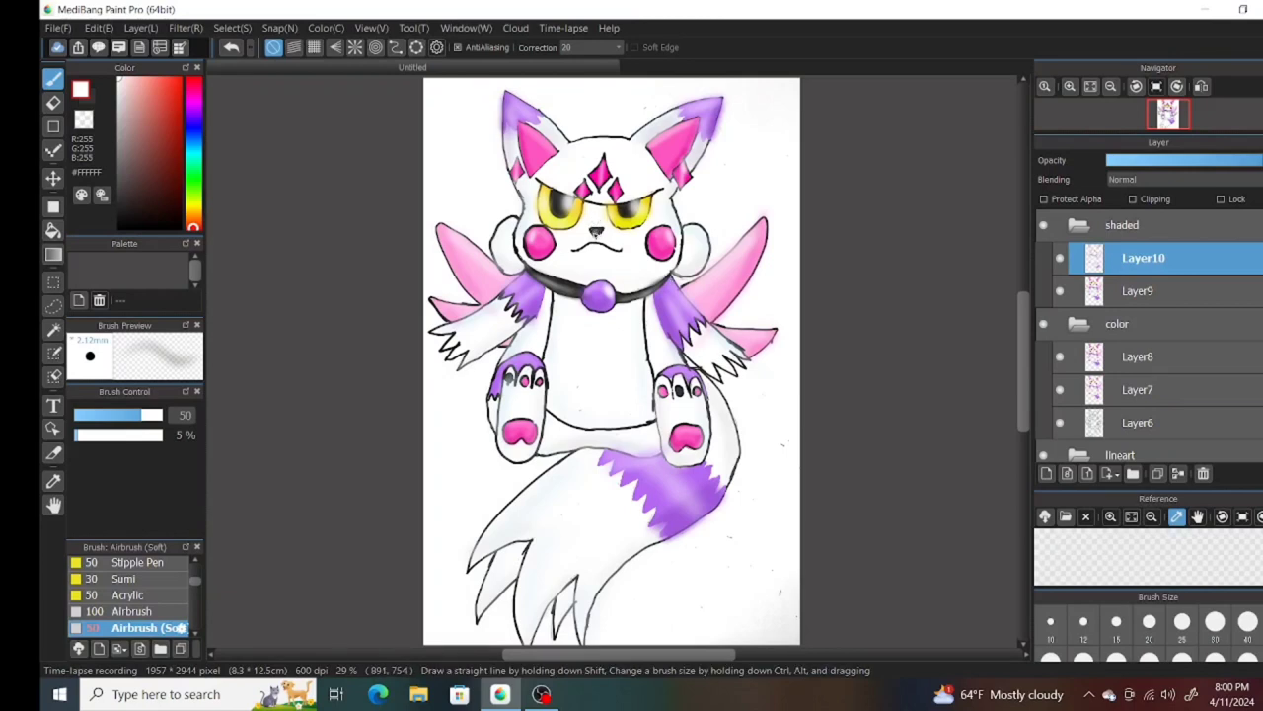
- Cover the stray specks around the creature with white #FFFFFF using the Pen (Sharp) brush at size 30
{"action": "left_click", "coordinate": [54, 480]}
{"action": "left_click", "coordinate": [747, 579]}
{"action": "left_click", "coordinate": [53, 79]}
{"action": "left_click_drag", "start_coordinate": [736, 531], "coordinate": [729, 538]}
{"action": "scroll", "coordinate": [168, 587], "scroll_direction": "up", "scroll_amount": 5}
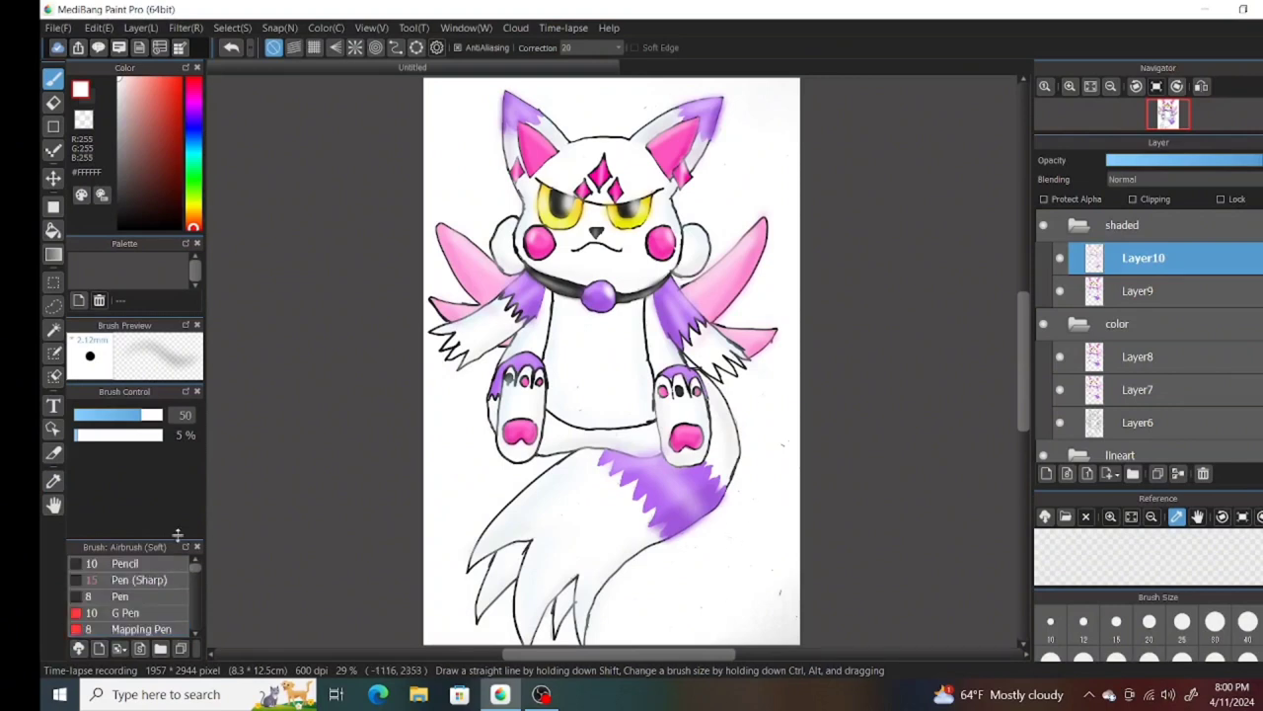
{"action": "left_click", "coordinate": [138, 579]}
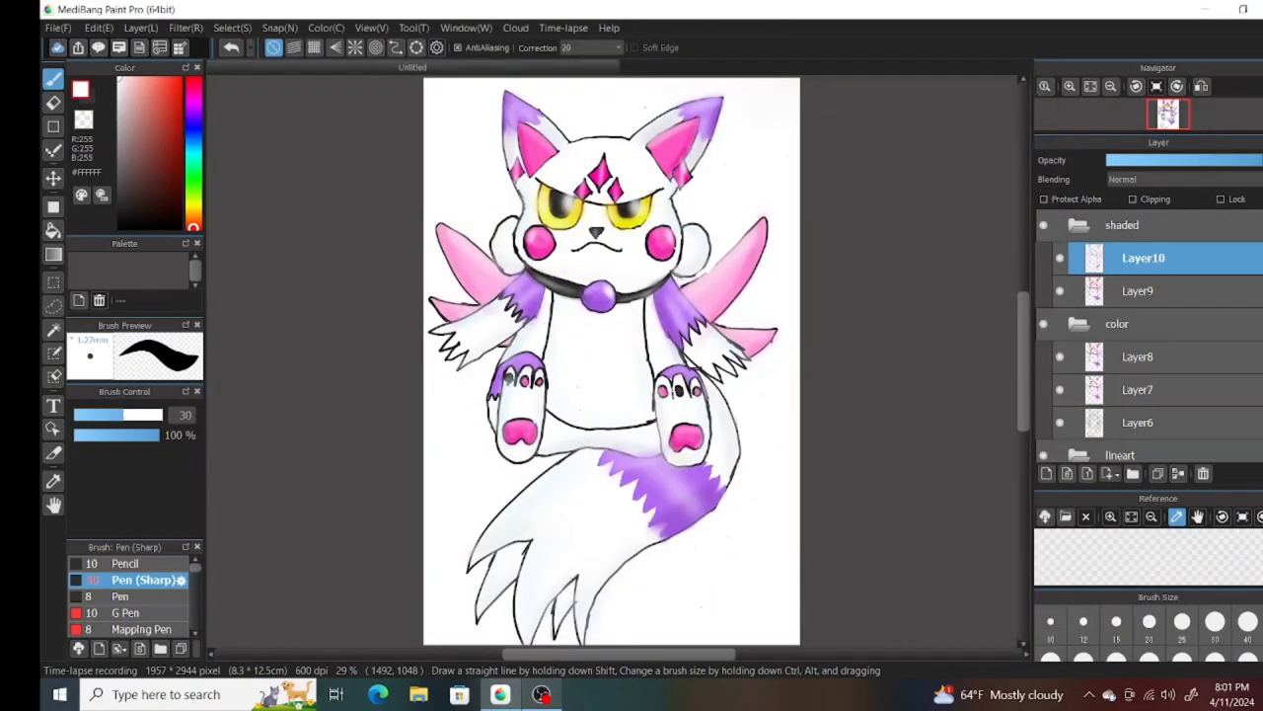
{"action": "double_click", "coordinate": [1119, 324]}
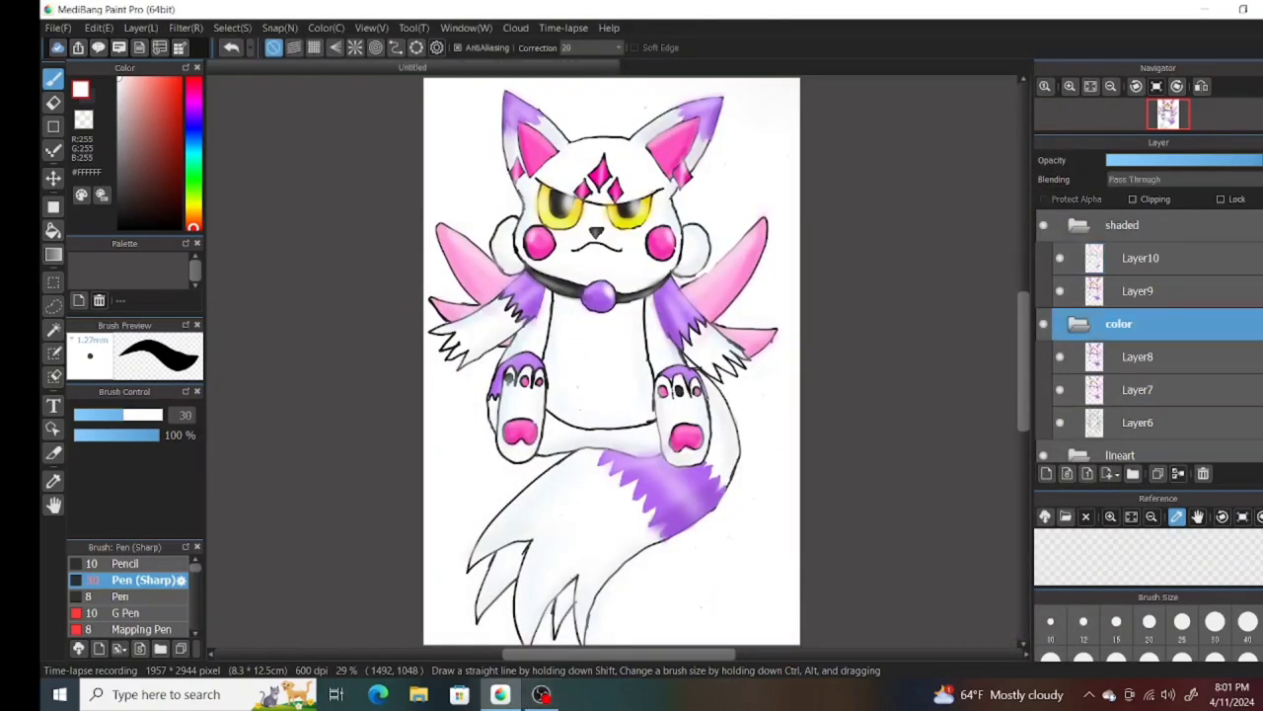
{"action": "left_click", "coordinate": [797, 84]}
{"action": "scroll", "coordinate": [1135, 345], "scroll_direction": "down", "scroll_amount": 3}
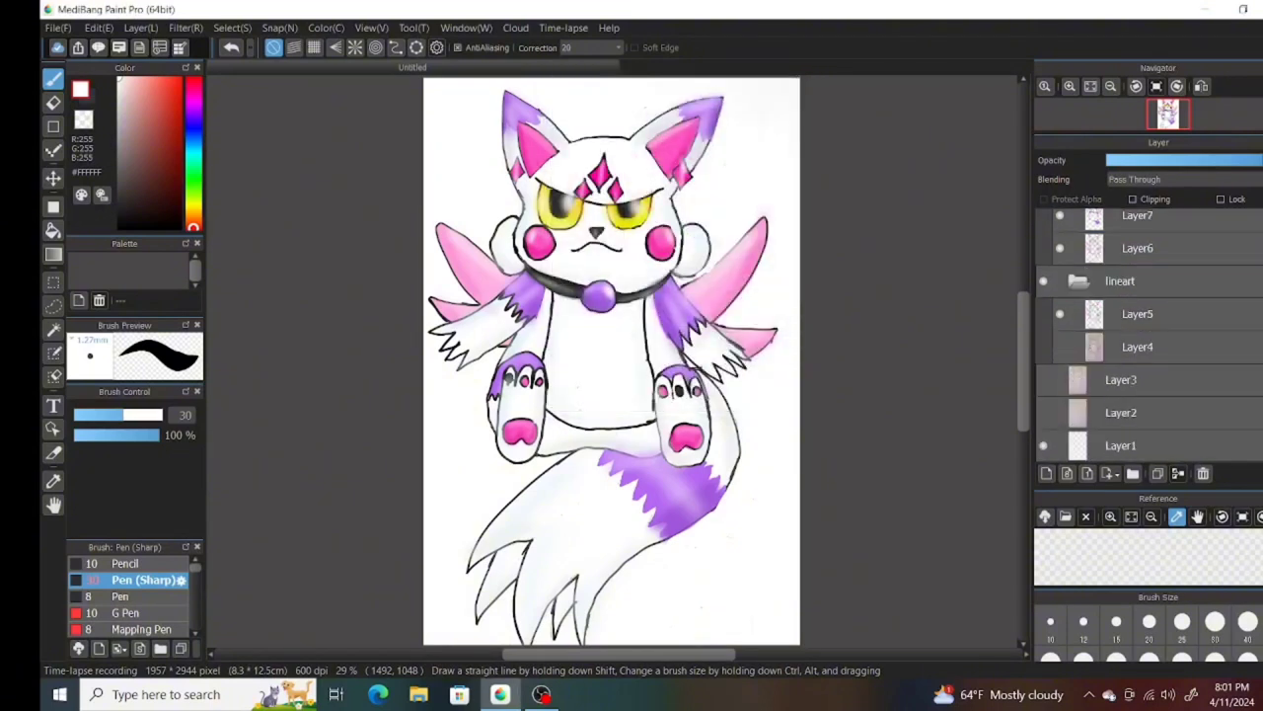
{"action": "scroll", "coordinate": [1148, 335], "scroll_direction": "up", "scroll_amount": 3}
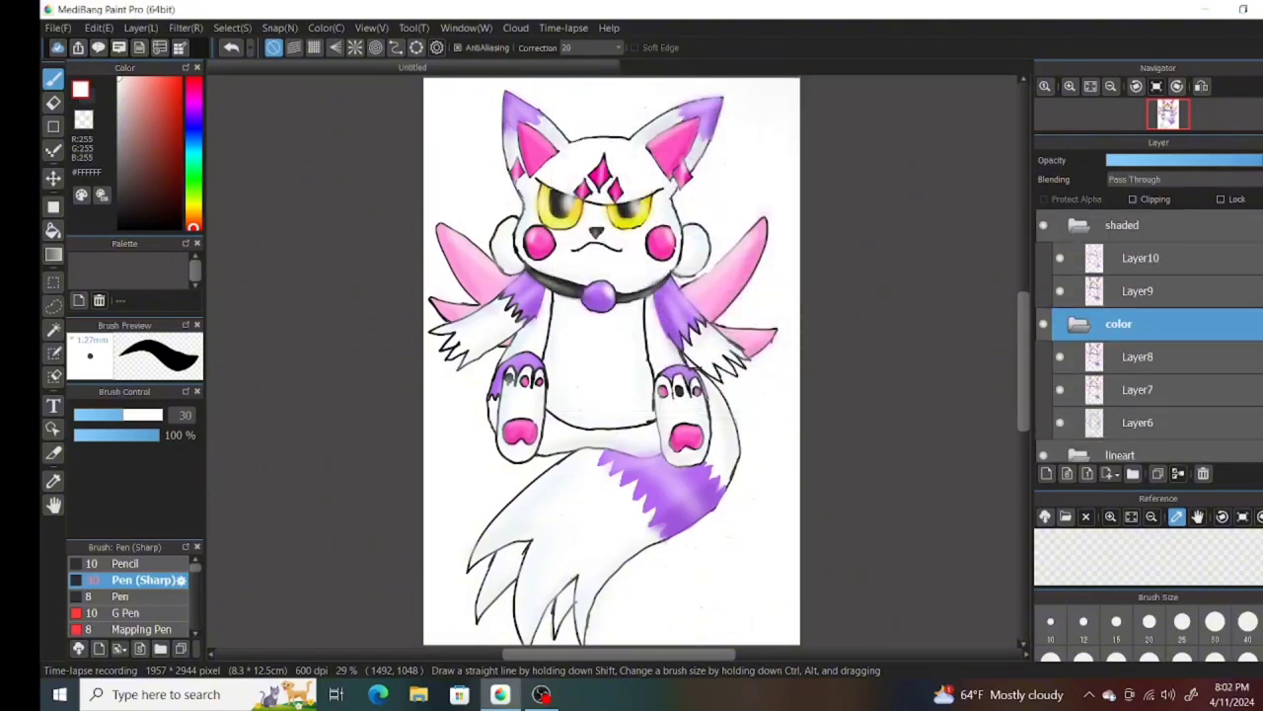
- Save the finished drawing in Pictures as a PNG named "new Pokémon", accepting the export options
{"action": "left_click", "coordinate": [57, 28]}
{"action": "left_click", "coordinate": [93, 240]}
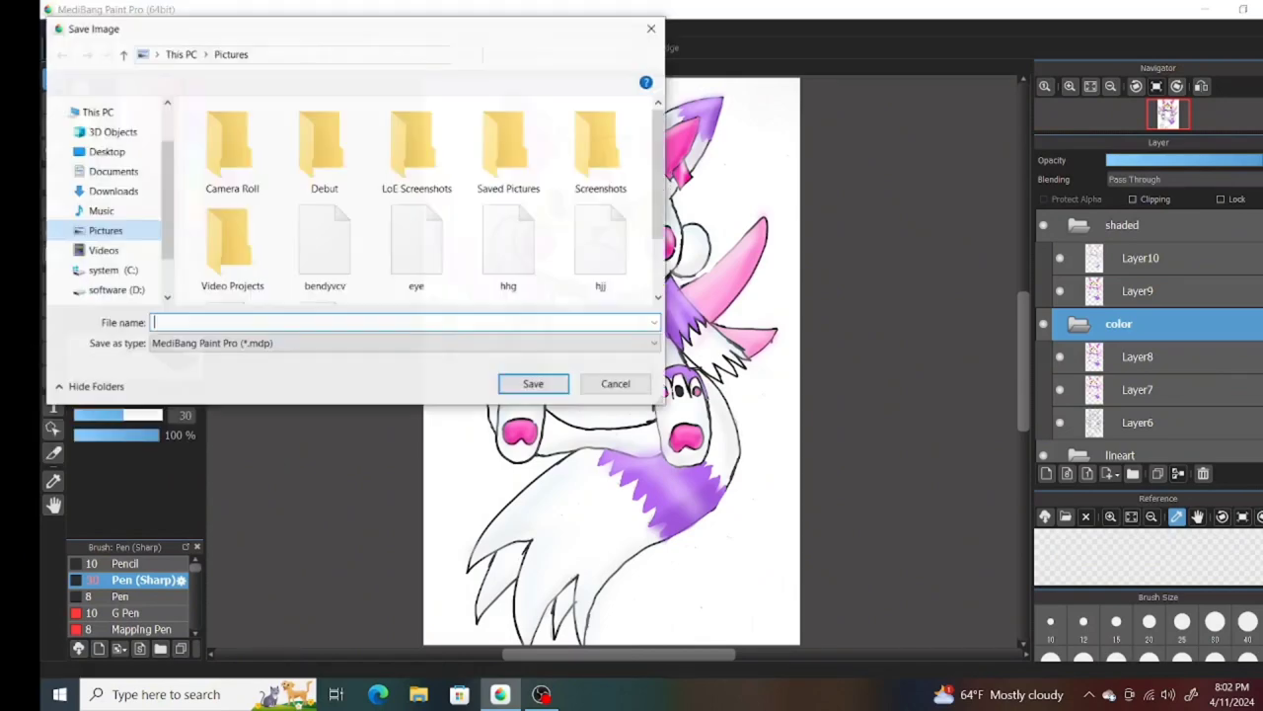
{"action": "left_click", "coordinate": [293, 323]}
{"action": "type", "text": "new Pokémon"}
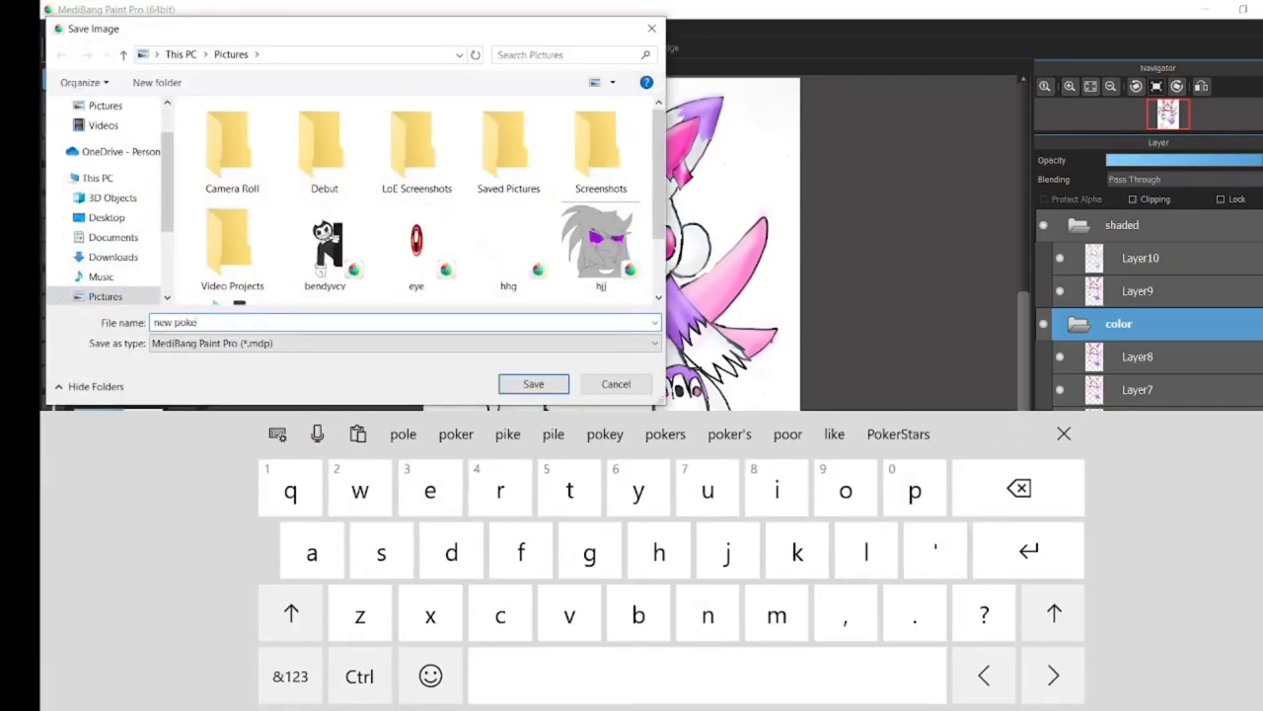
{"action": "left_click", "coordinate": [313, 341]}
{"action": "left_click", "coordinate": [176, 359]}
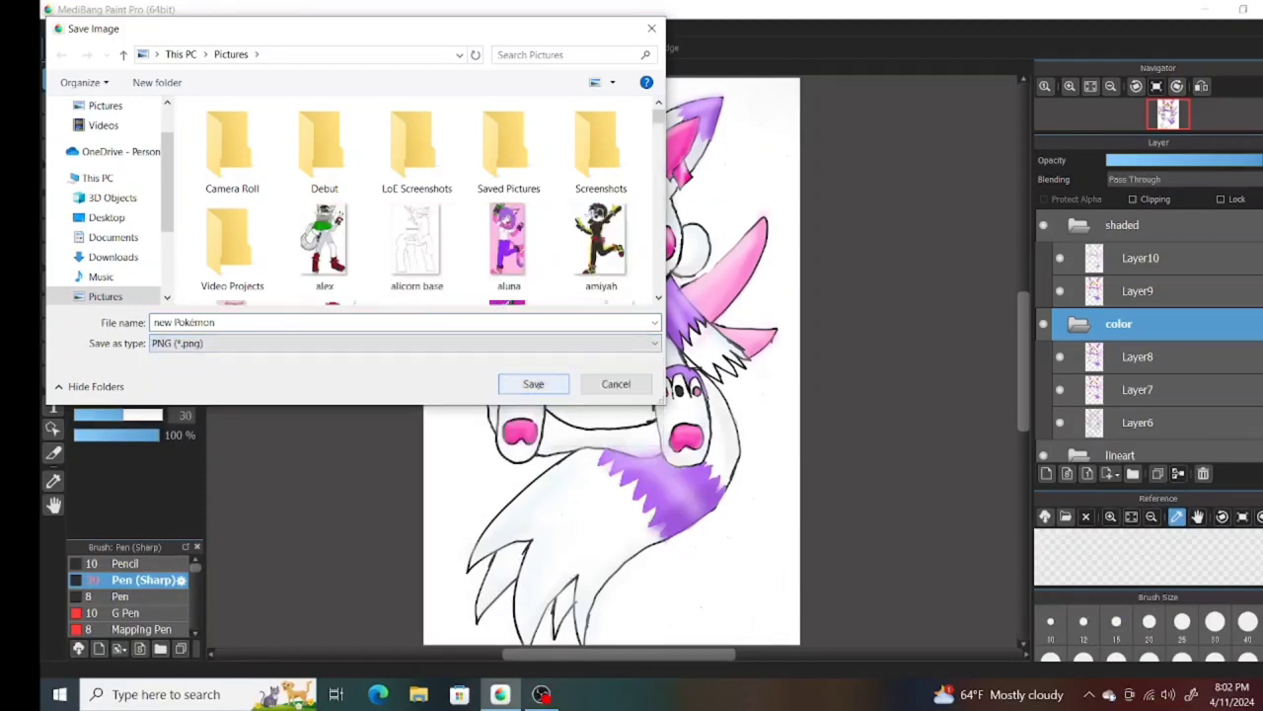
{"action": "left_click", "coordinate": [527, 383]}
{"action": "left_click", "coordinate": [770, 366]}
{"action": "key", "text": "Return"}
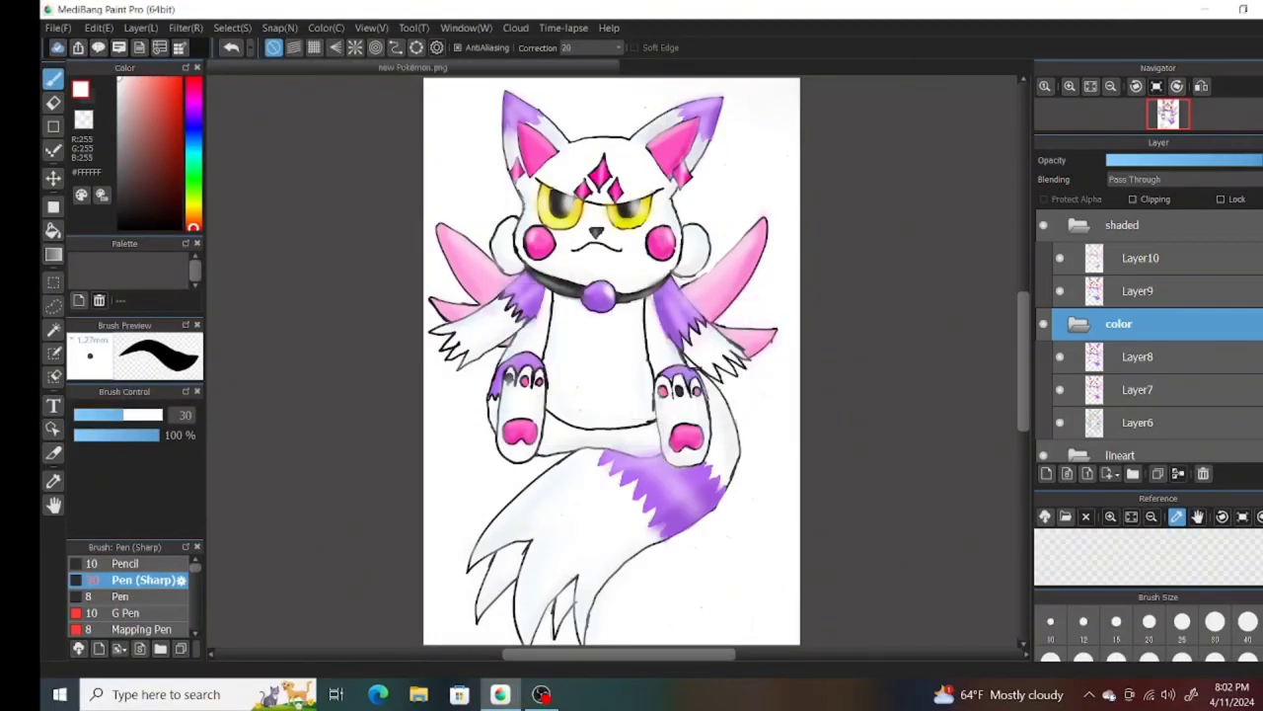
- Open the drawing's time-lapse recording
{"action": "left_click", "coordinate": [564, 28]}
{"action": "left_click", "coordinate": [606, 49]}
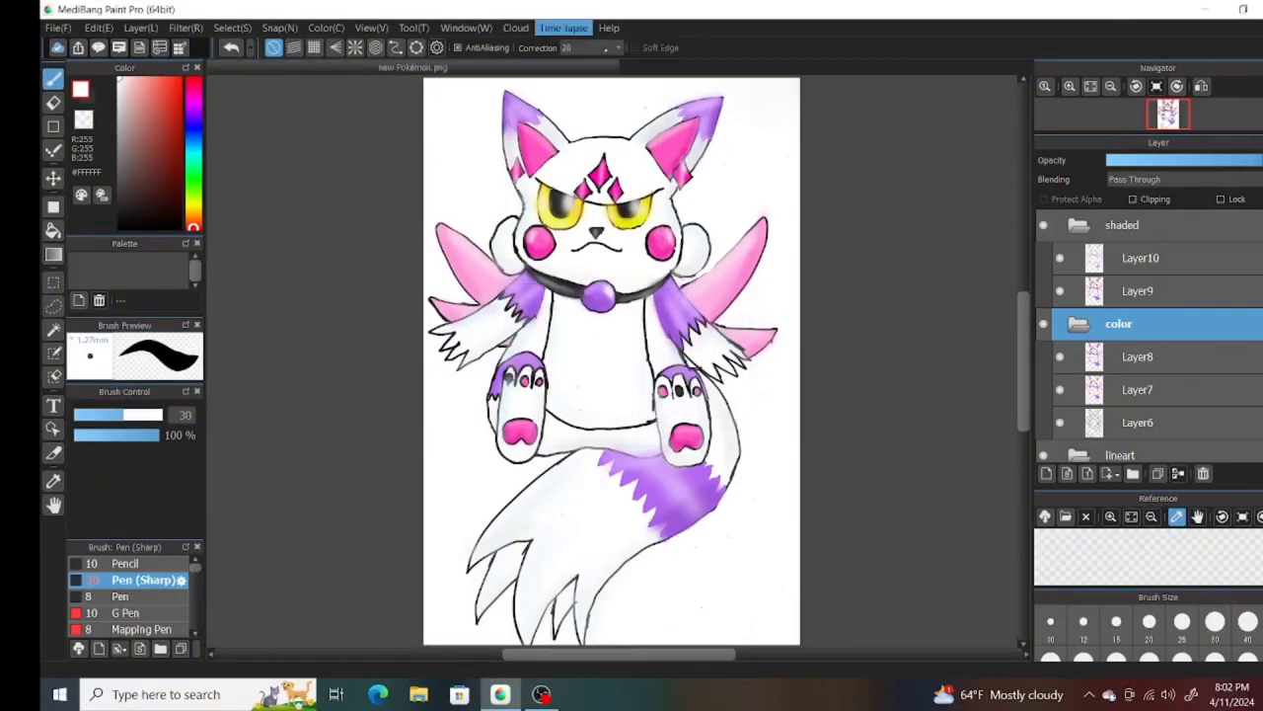